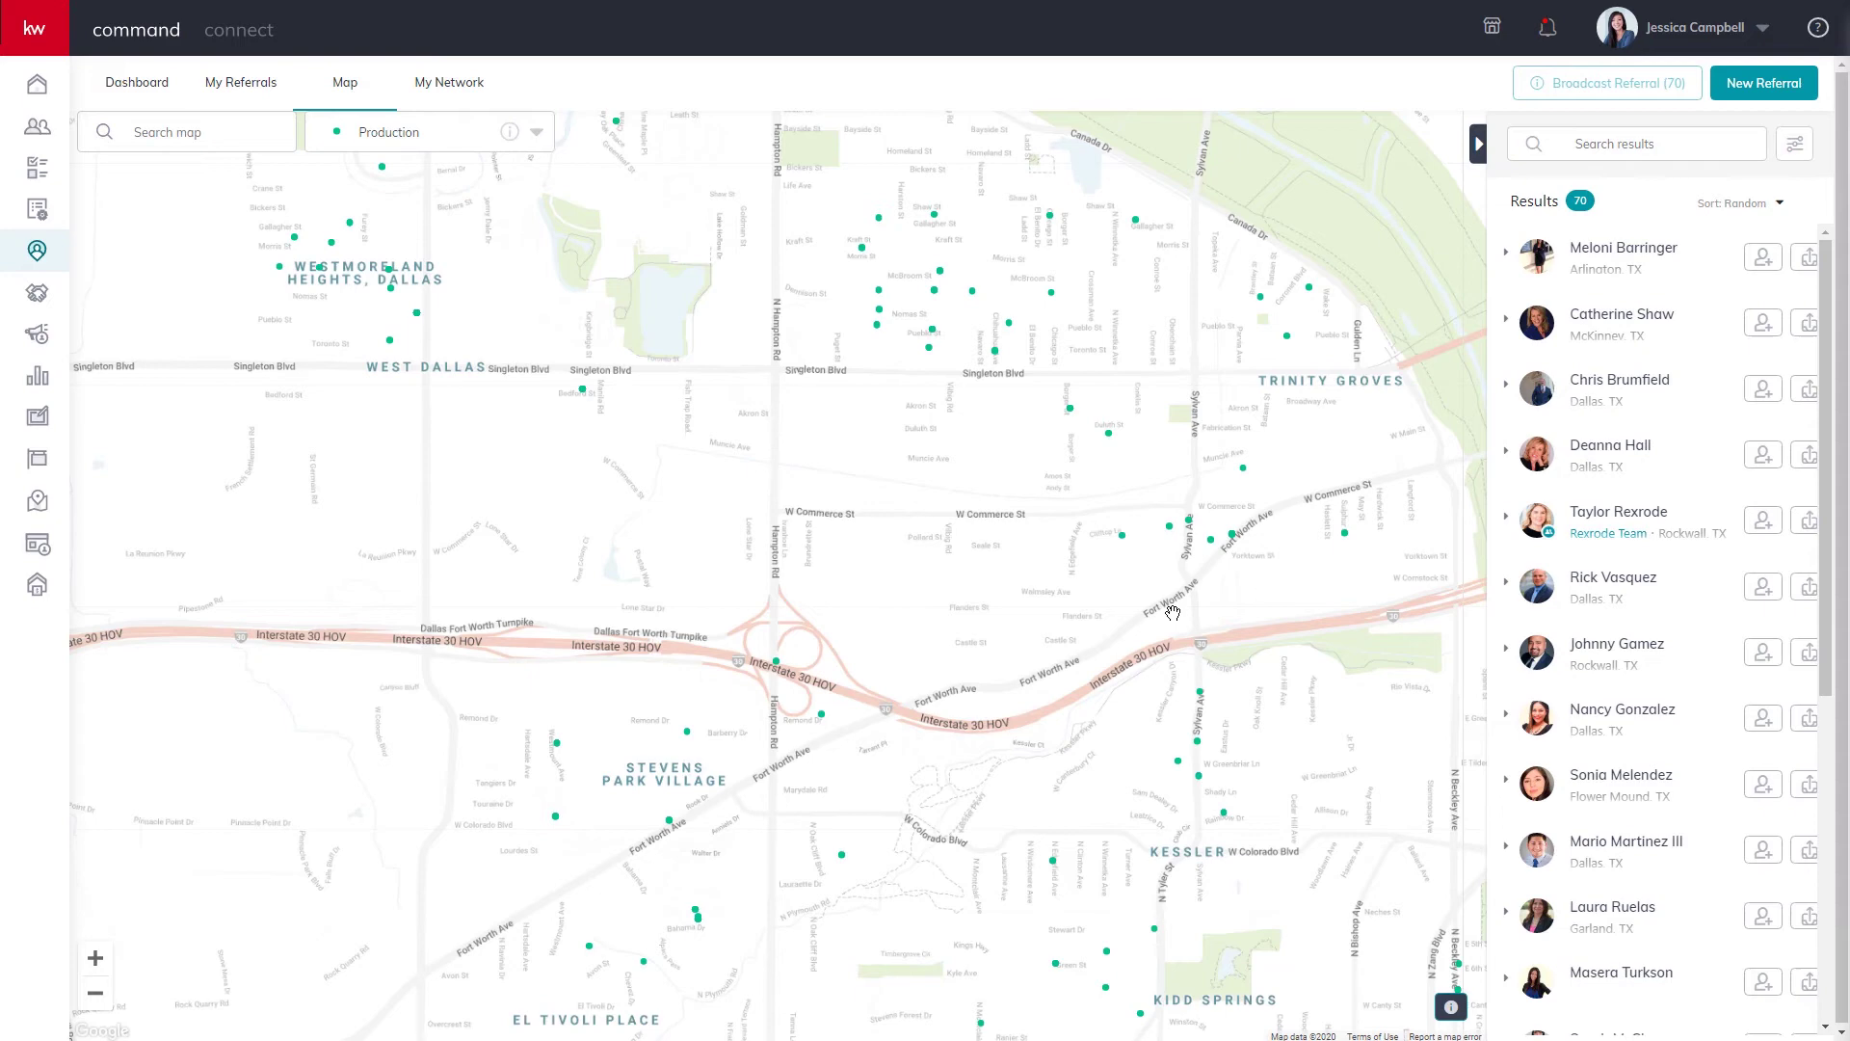
# Switch the referral map to the Market Centers layer and center it on Madrid, Spain.
pyautogui.moveTo(1183, 367); pyautogui.dragTo(1110, 197)
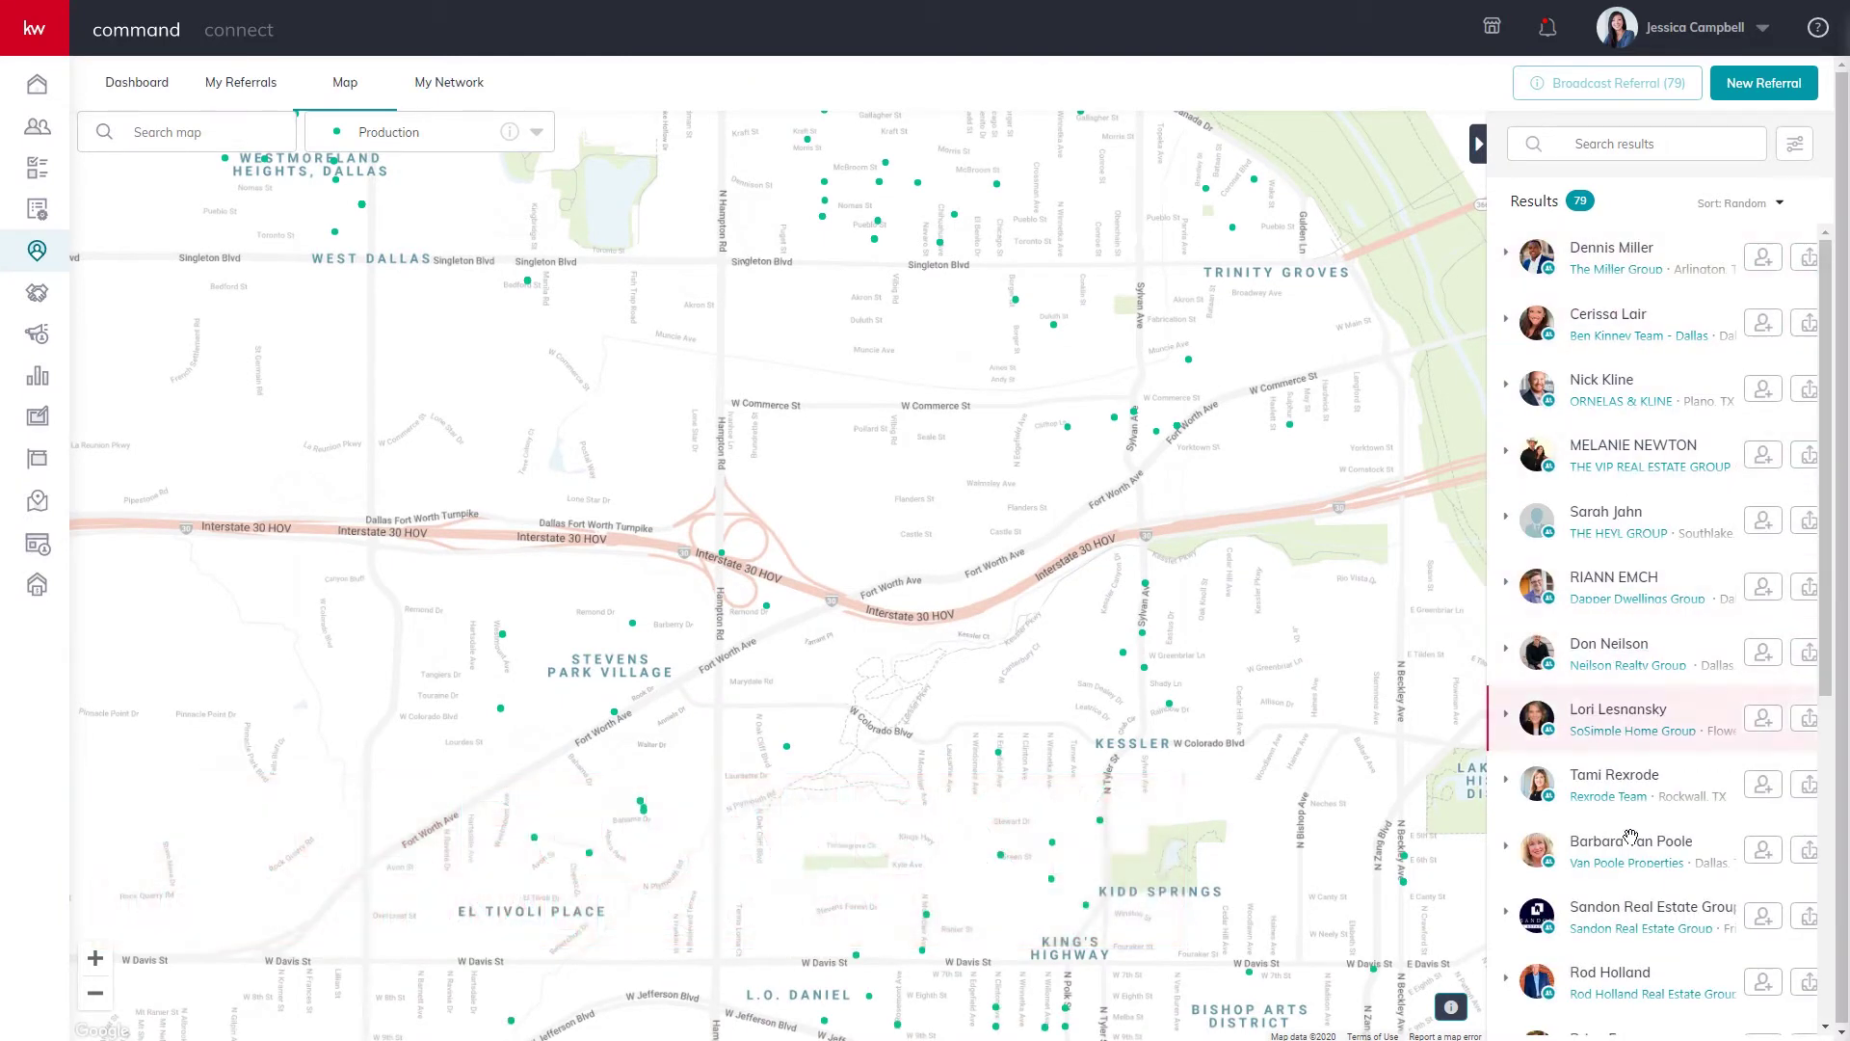
pyautogui.click(537, 133)
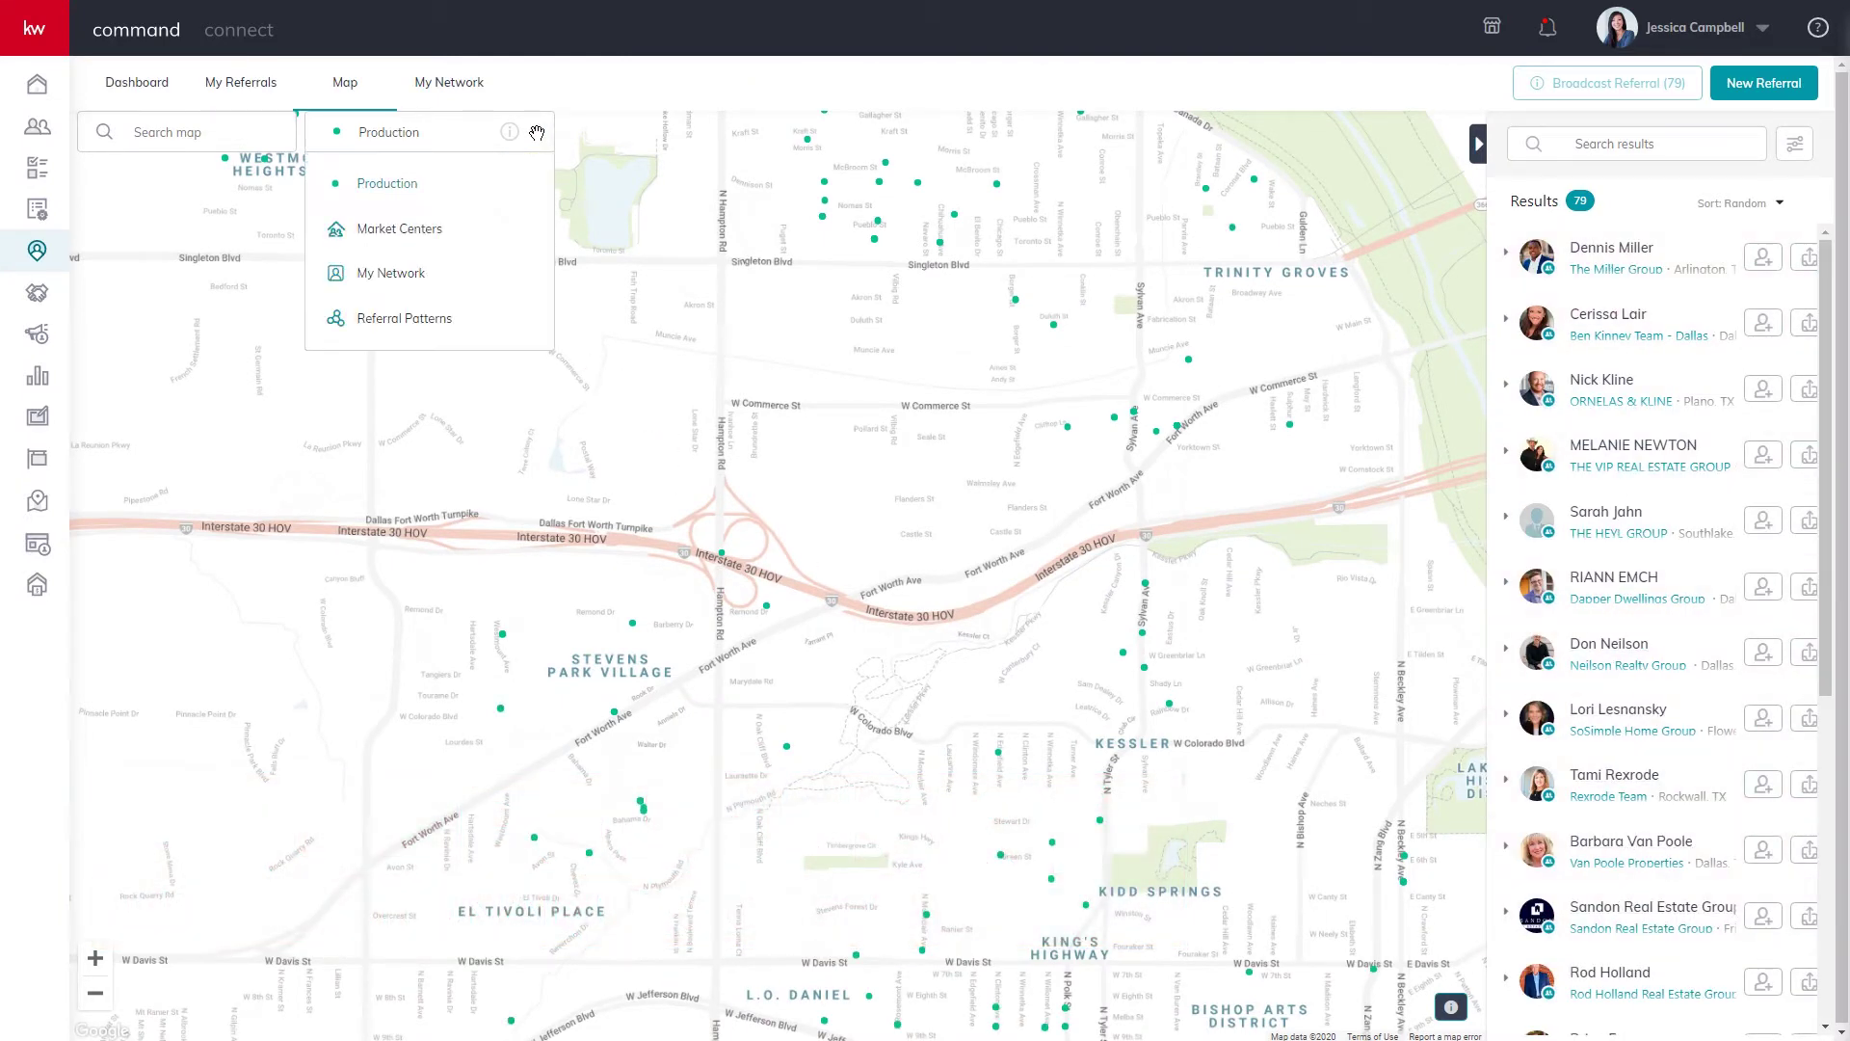
pyautogui.click(400, 228)
pyautogui.click(207, 133)
pyautogui.write('spain')
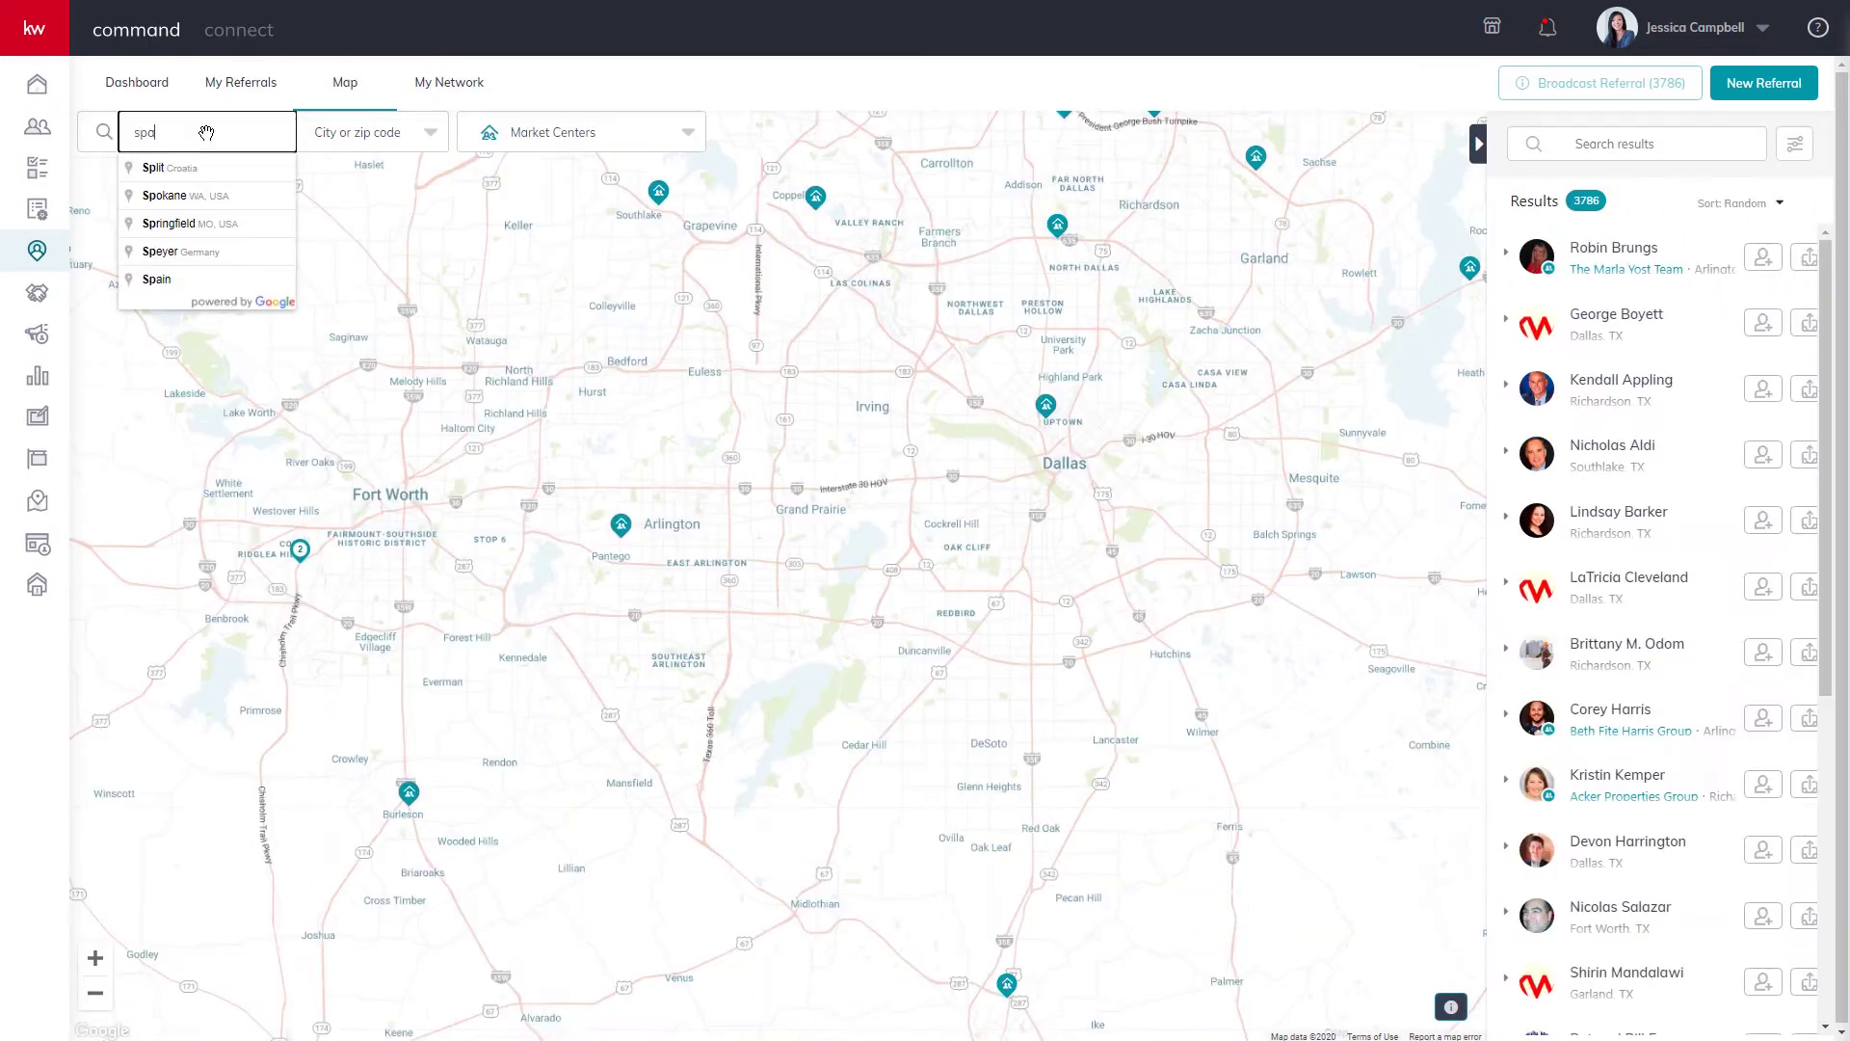
pyautogui.click(183, 225)
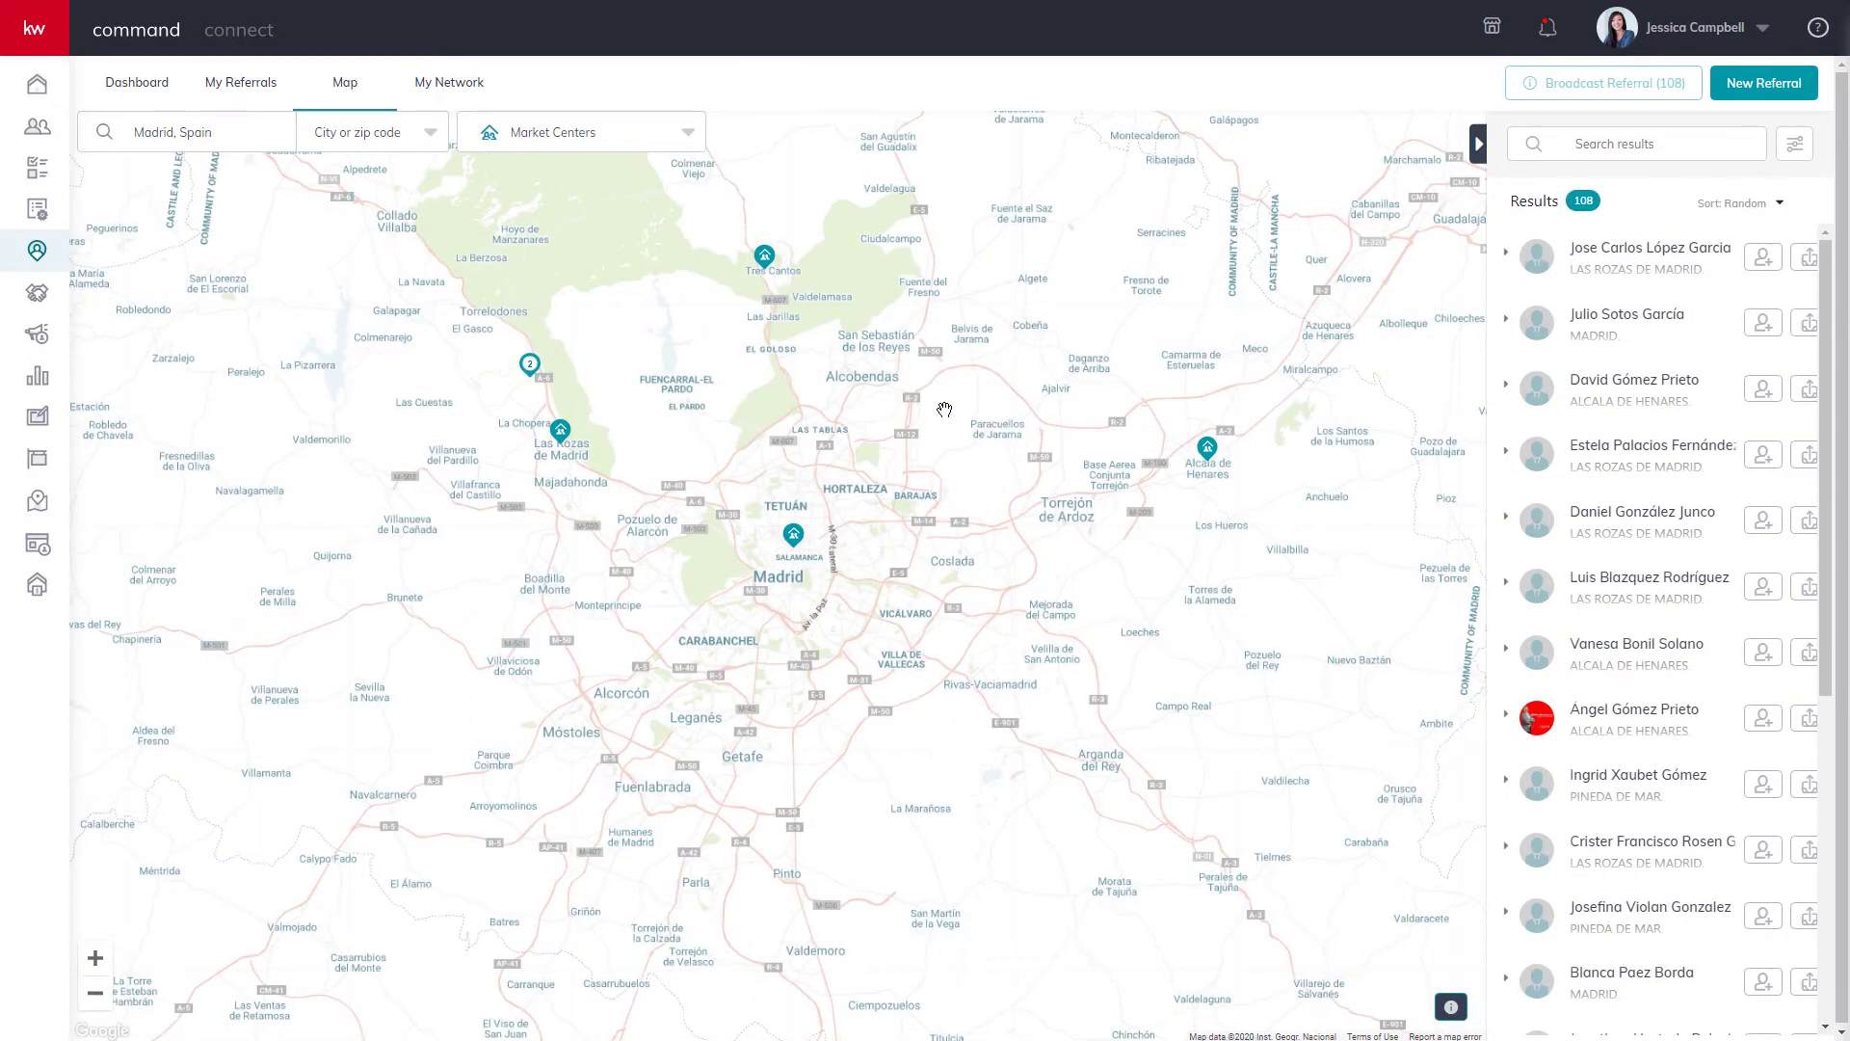
pyautogui.scroll(-1, 945, 409)
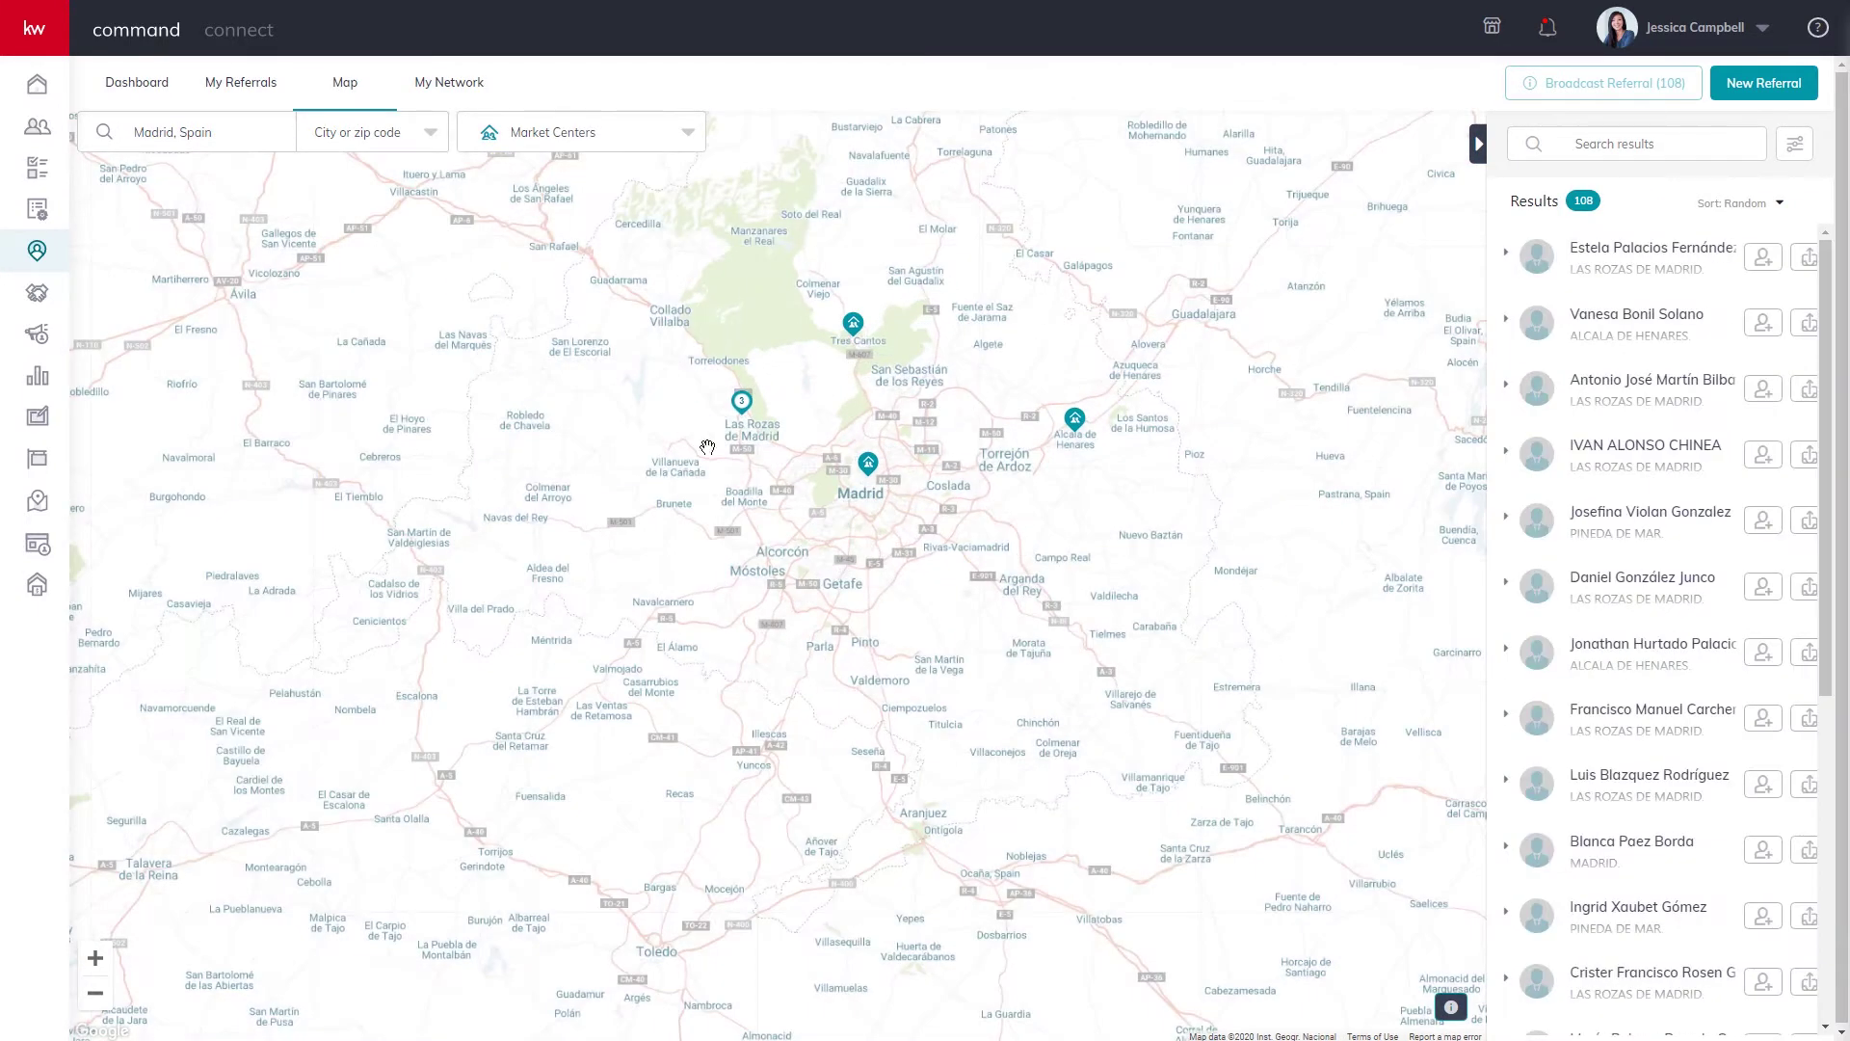
# Browse the My Network list of referral agents.
pyautogui.click(449, 82)
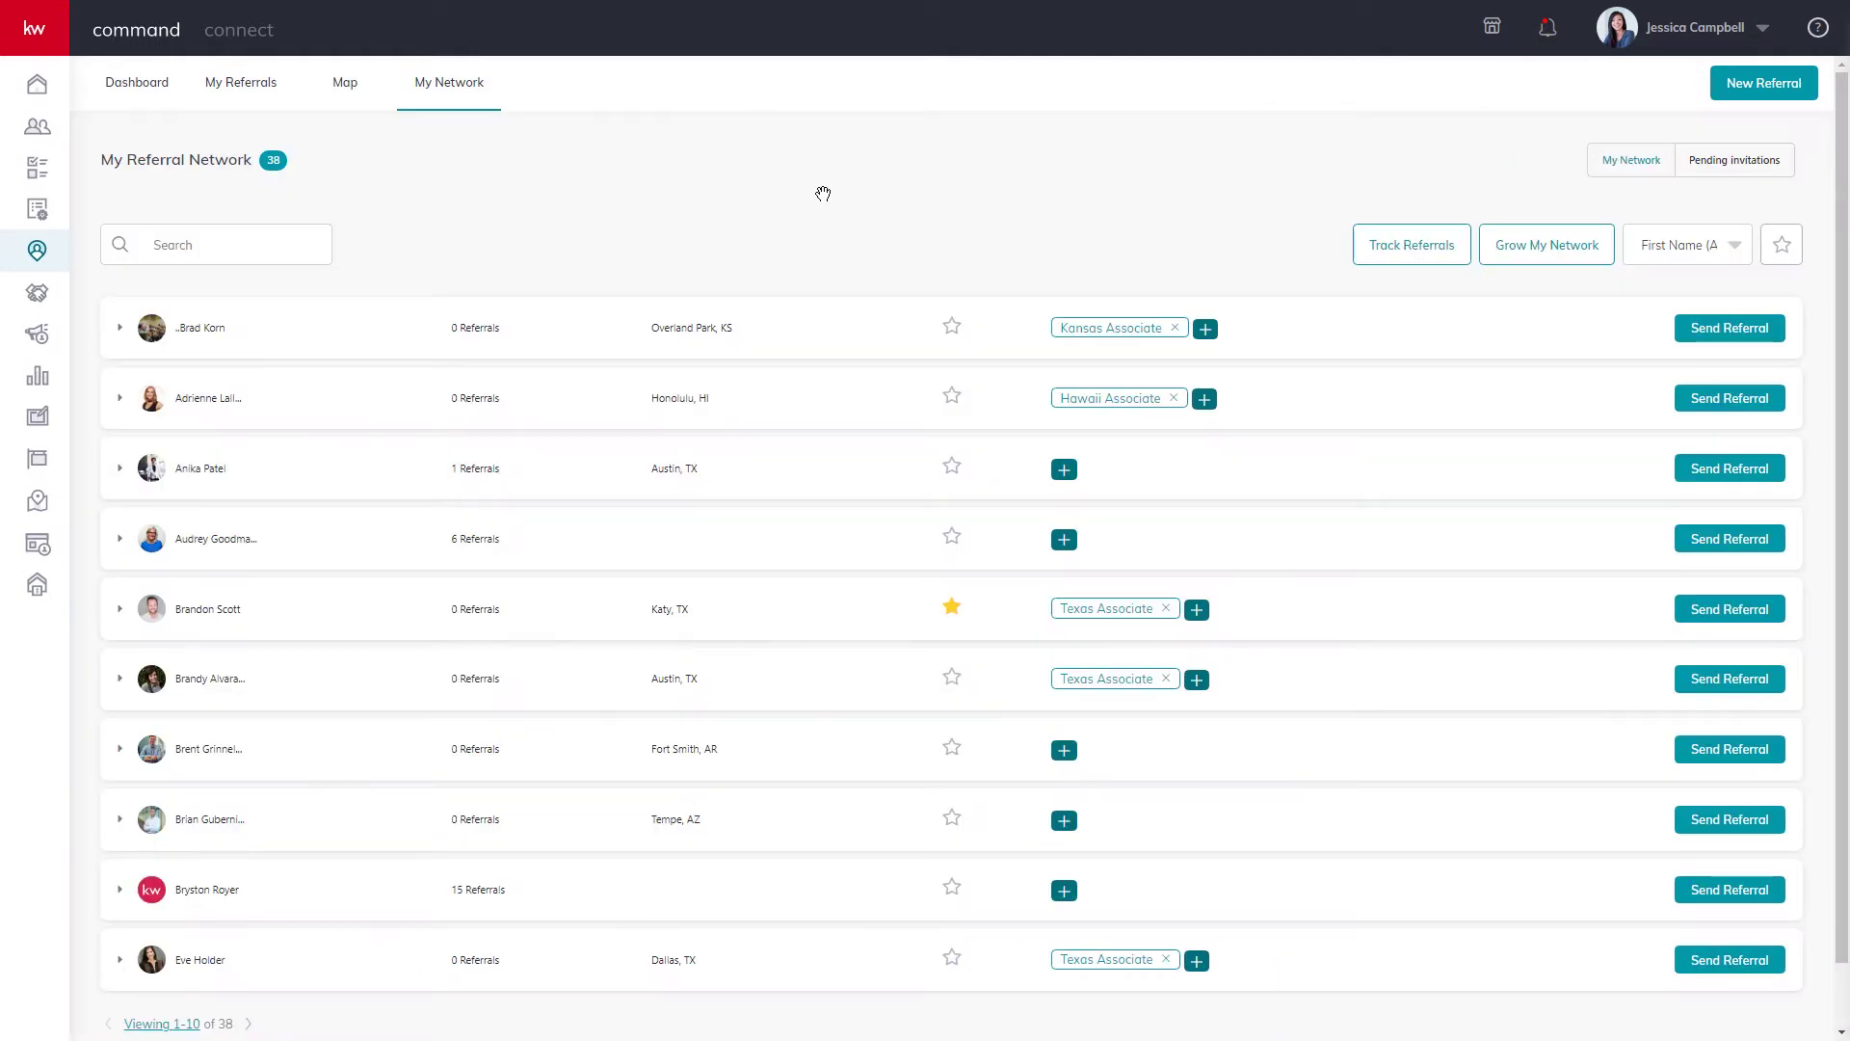
pyautogui.scroll(-1, 771, 309)
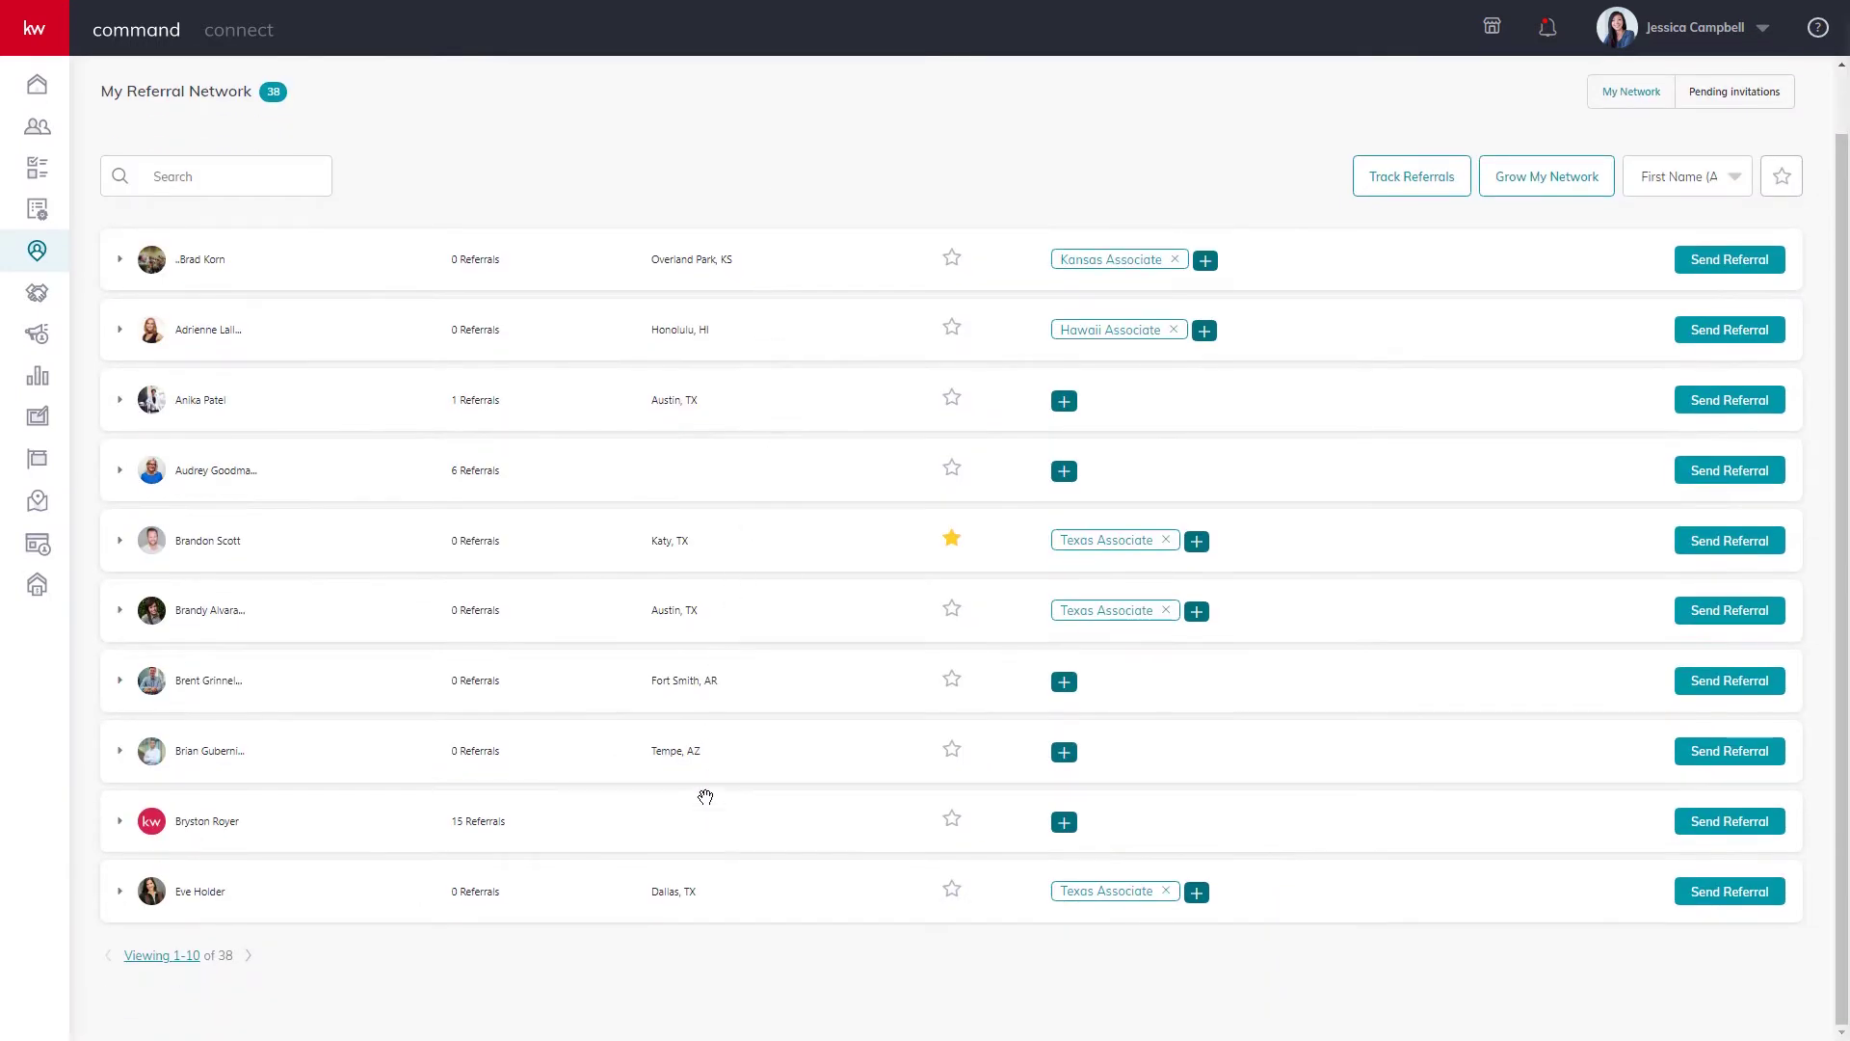
pyautogui.scroll(1, 813, 431)
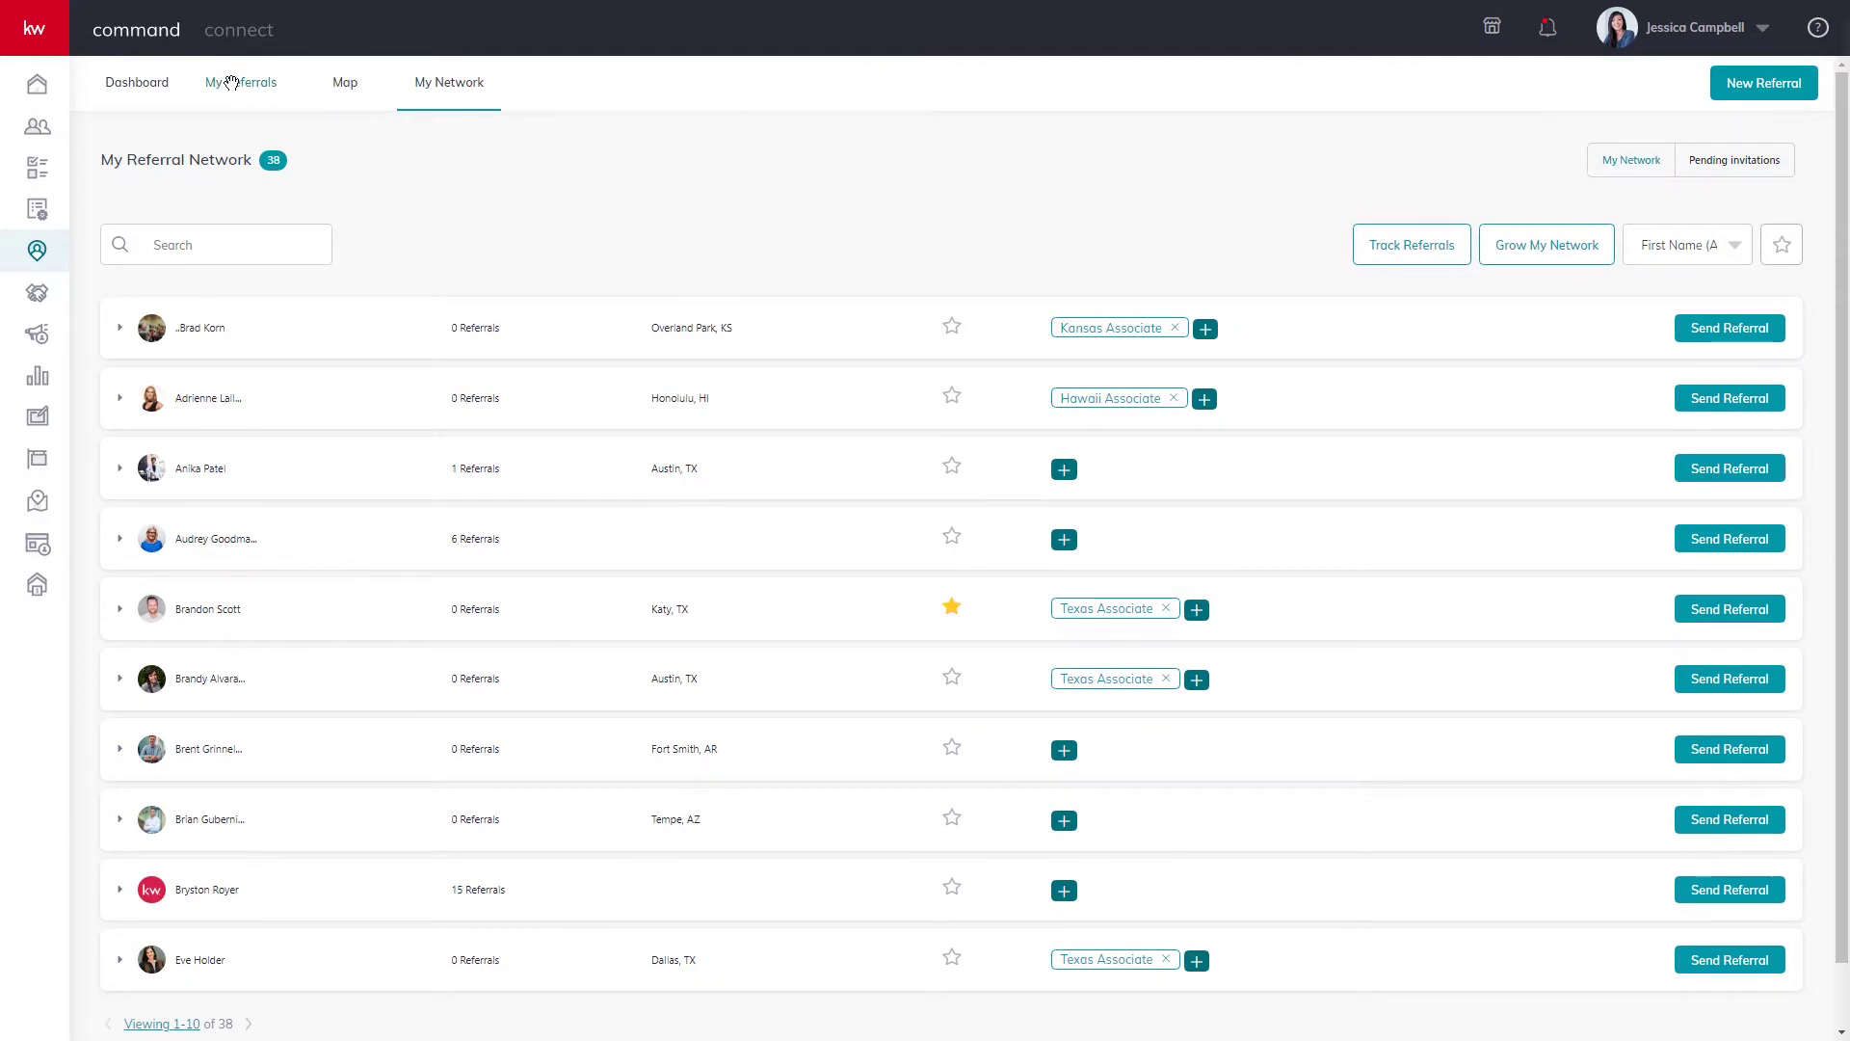
# Review the sent and received referrals and open the Dallas referral's activity log.
pyautogui.click(232, 83)
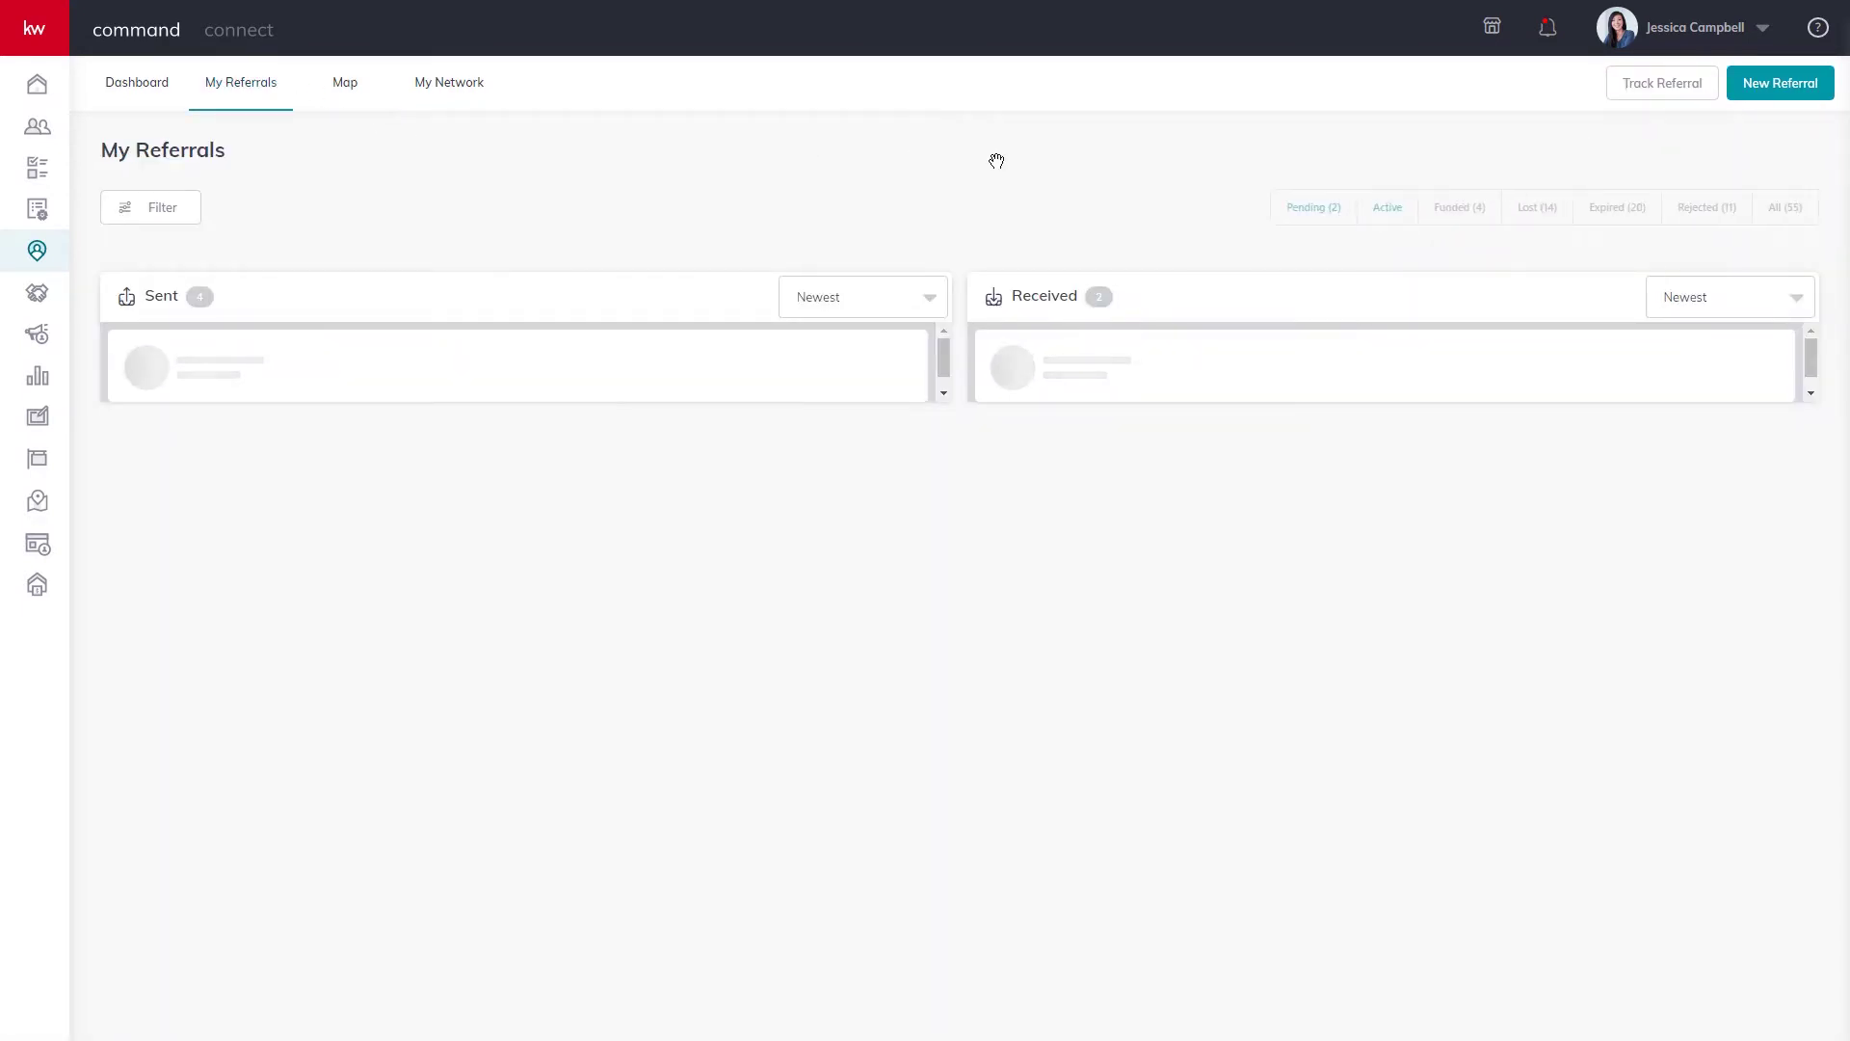
pyautogui.scroll(-3, 968, 209)
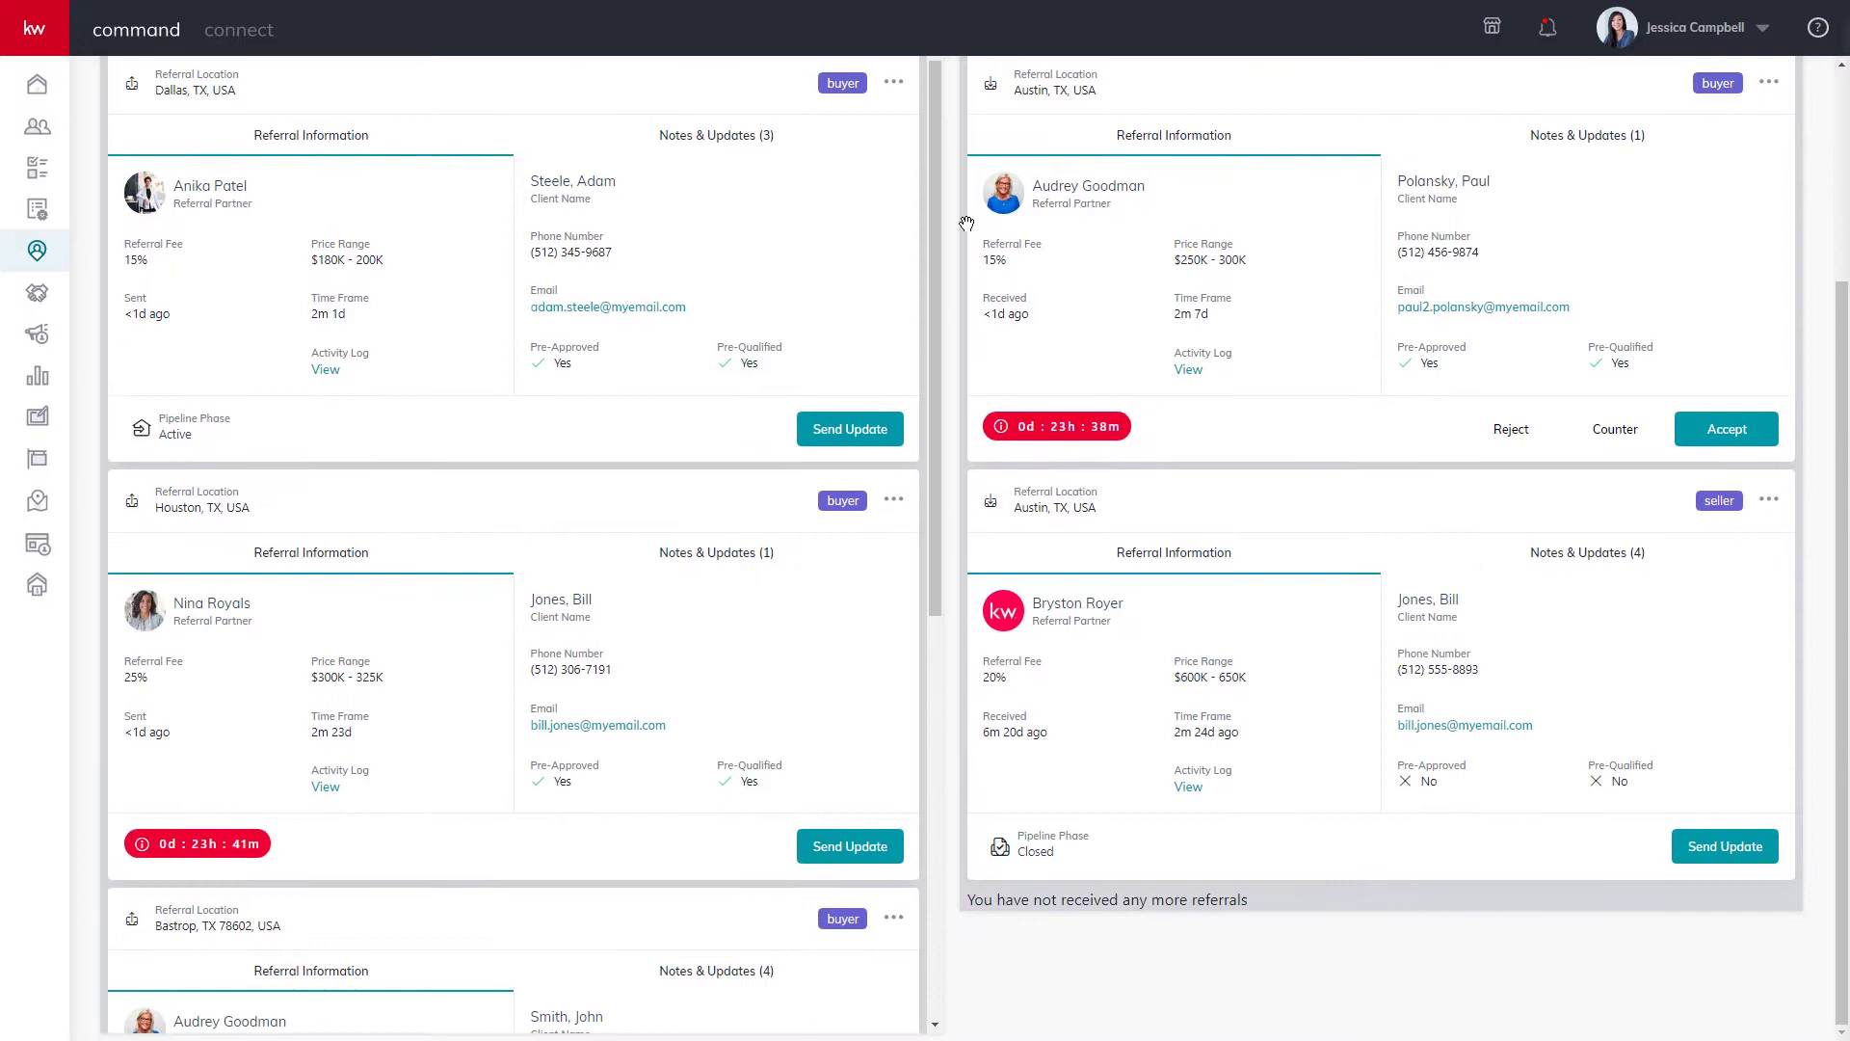
pyautogui.scroll(2, 966, 227)
pyautogui.scroll(1, 966, 228)
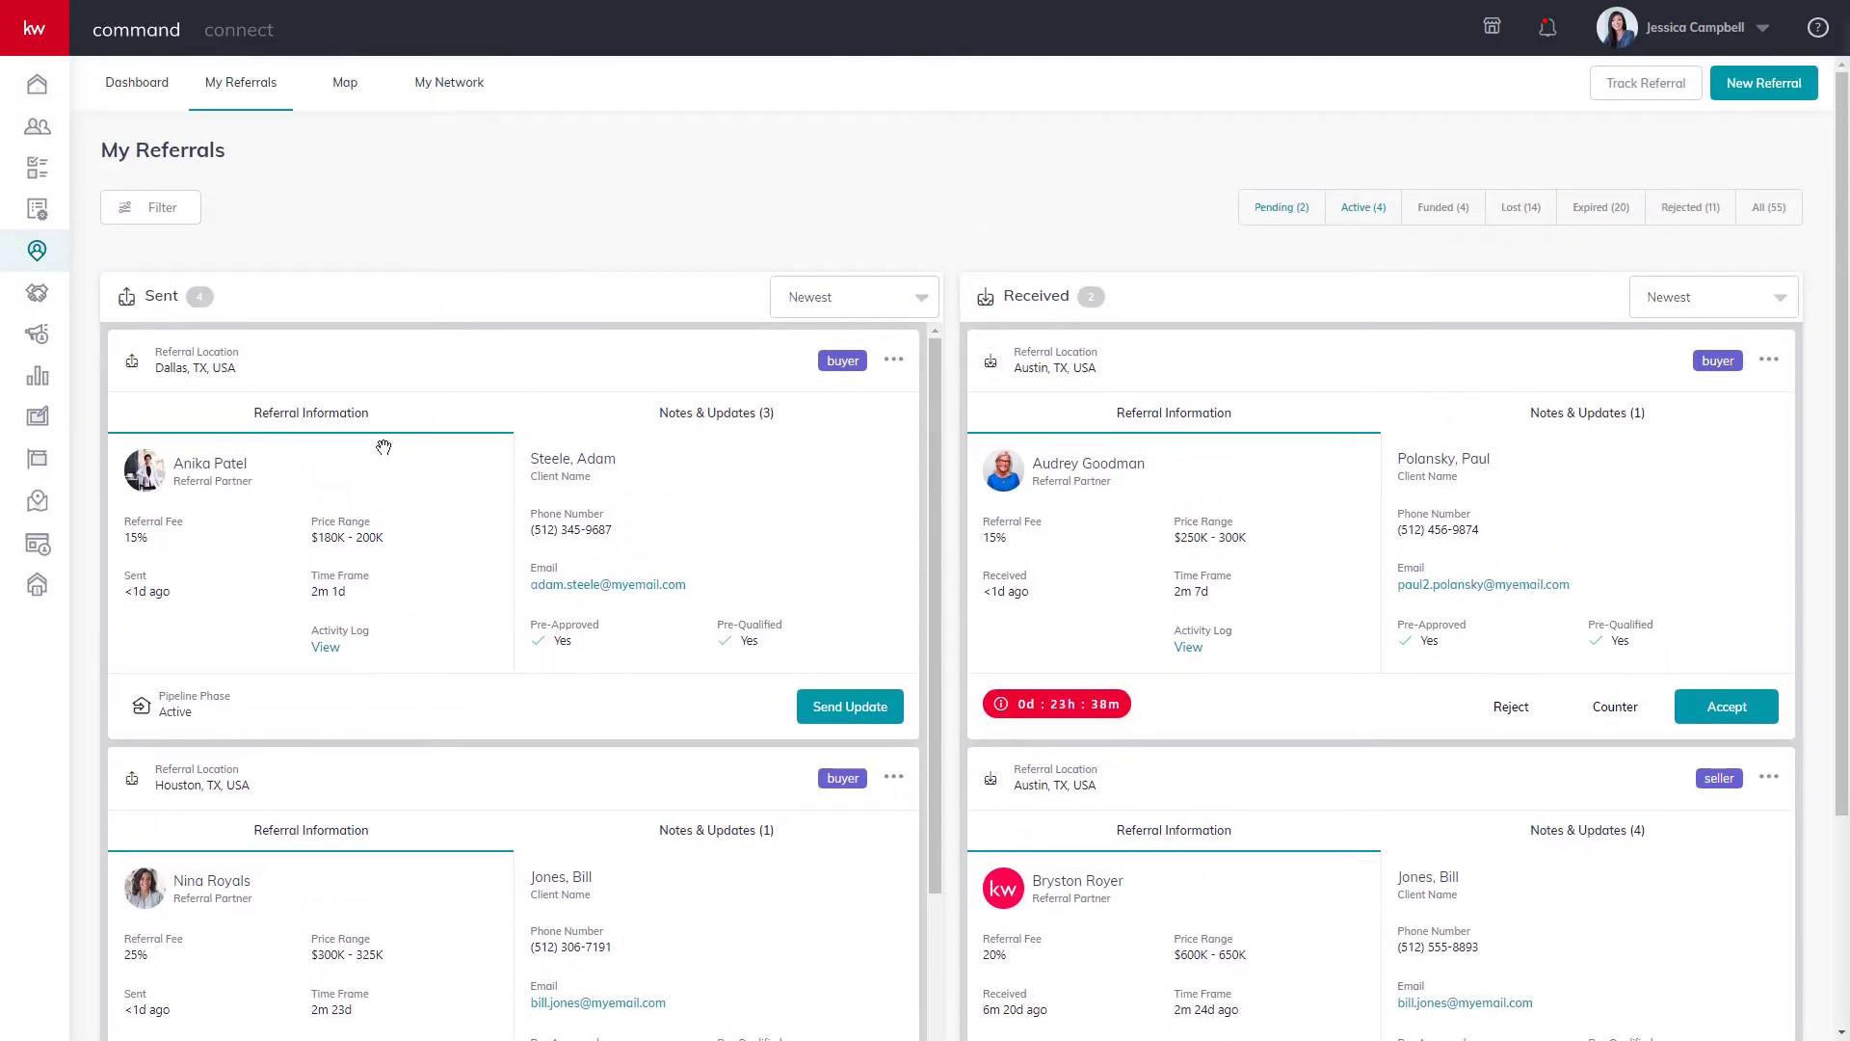
pyautogui.scroll(-2, 314, 538)
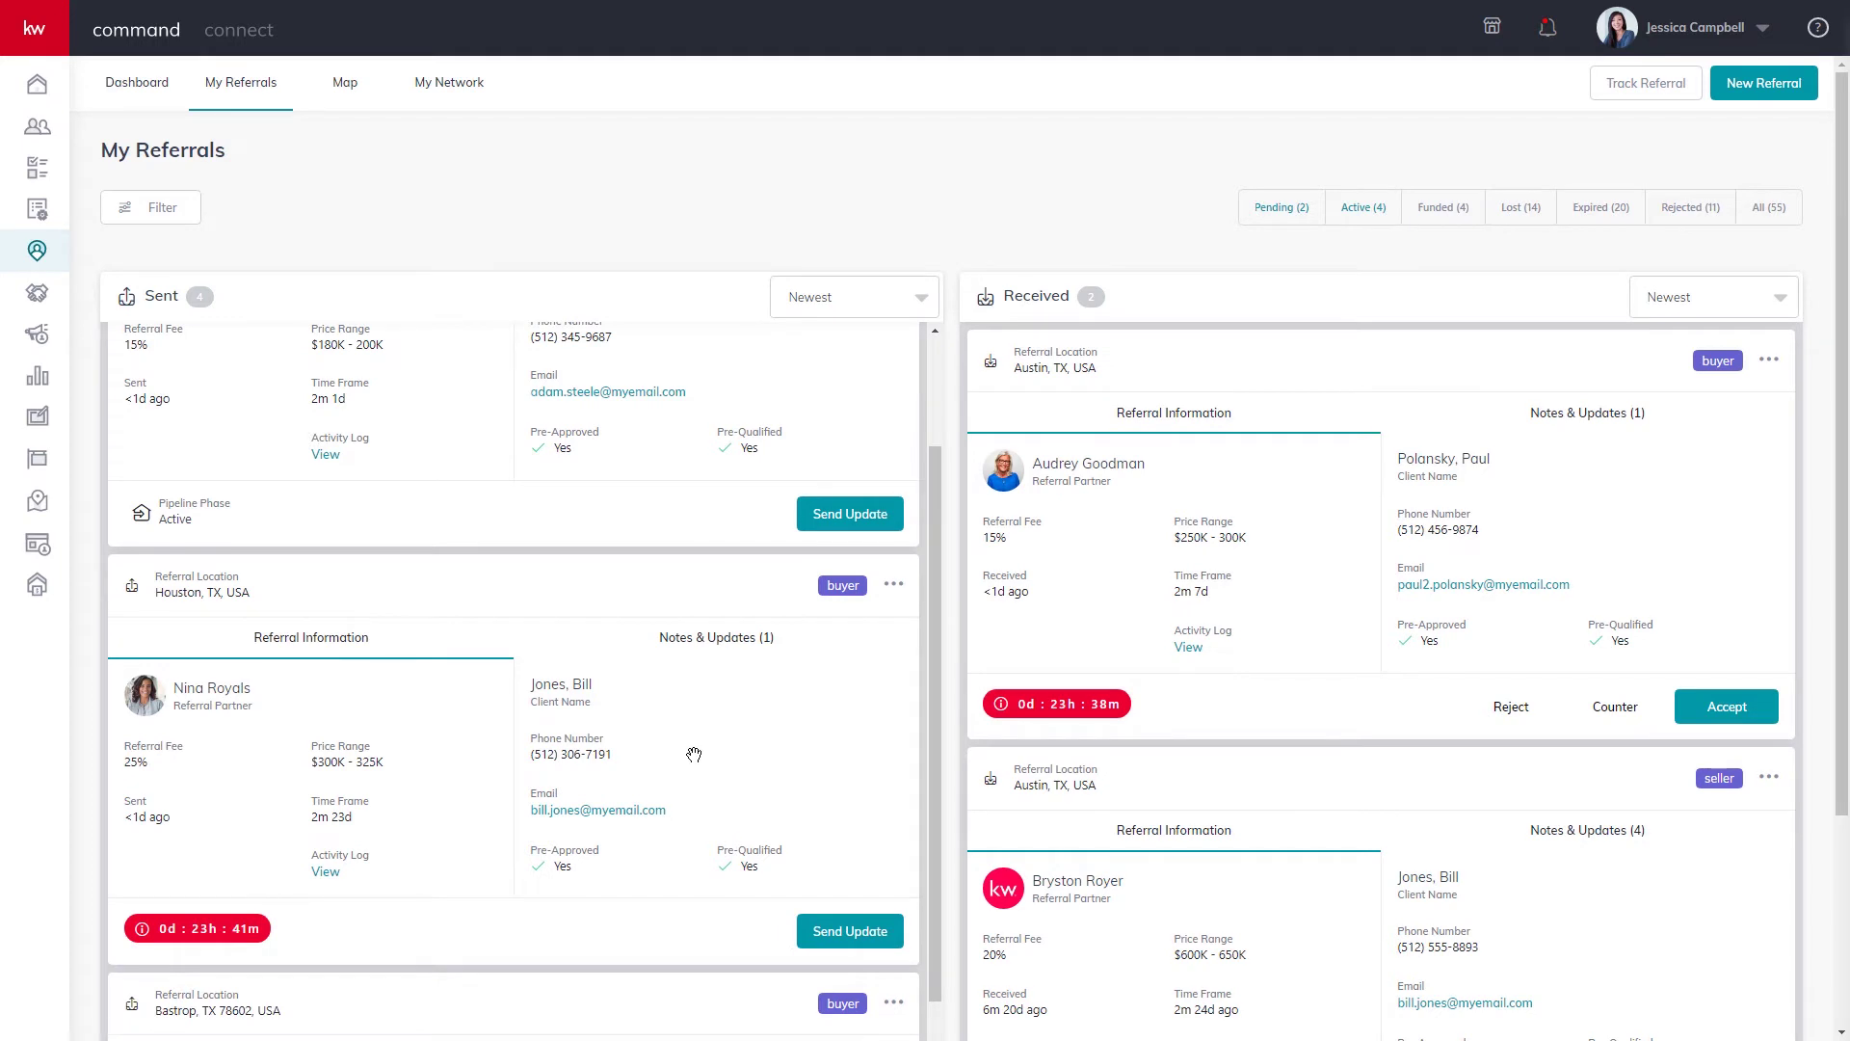
pyautogui.scroll(2, 641, 668)
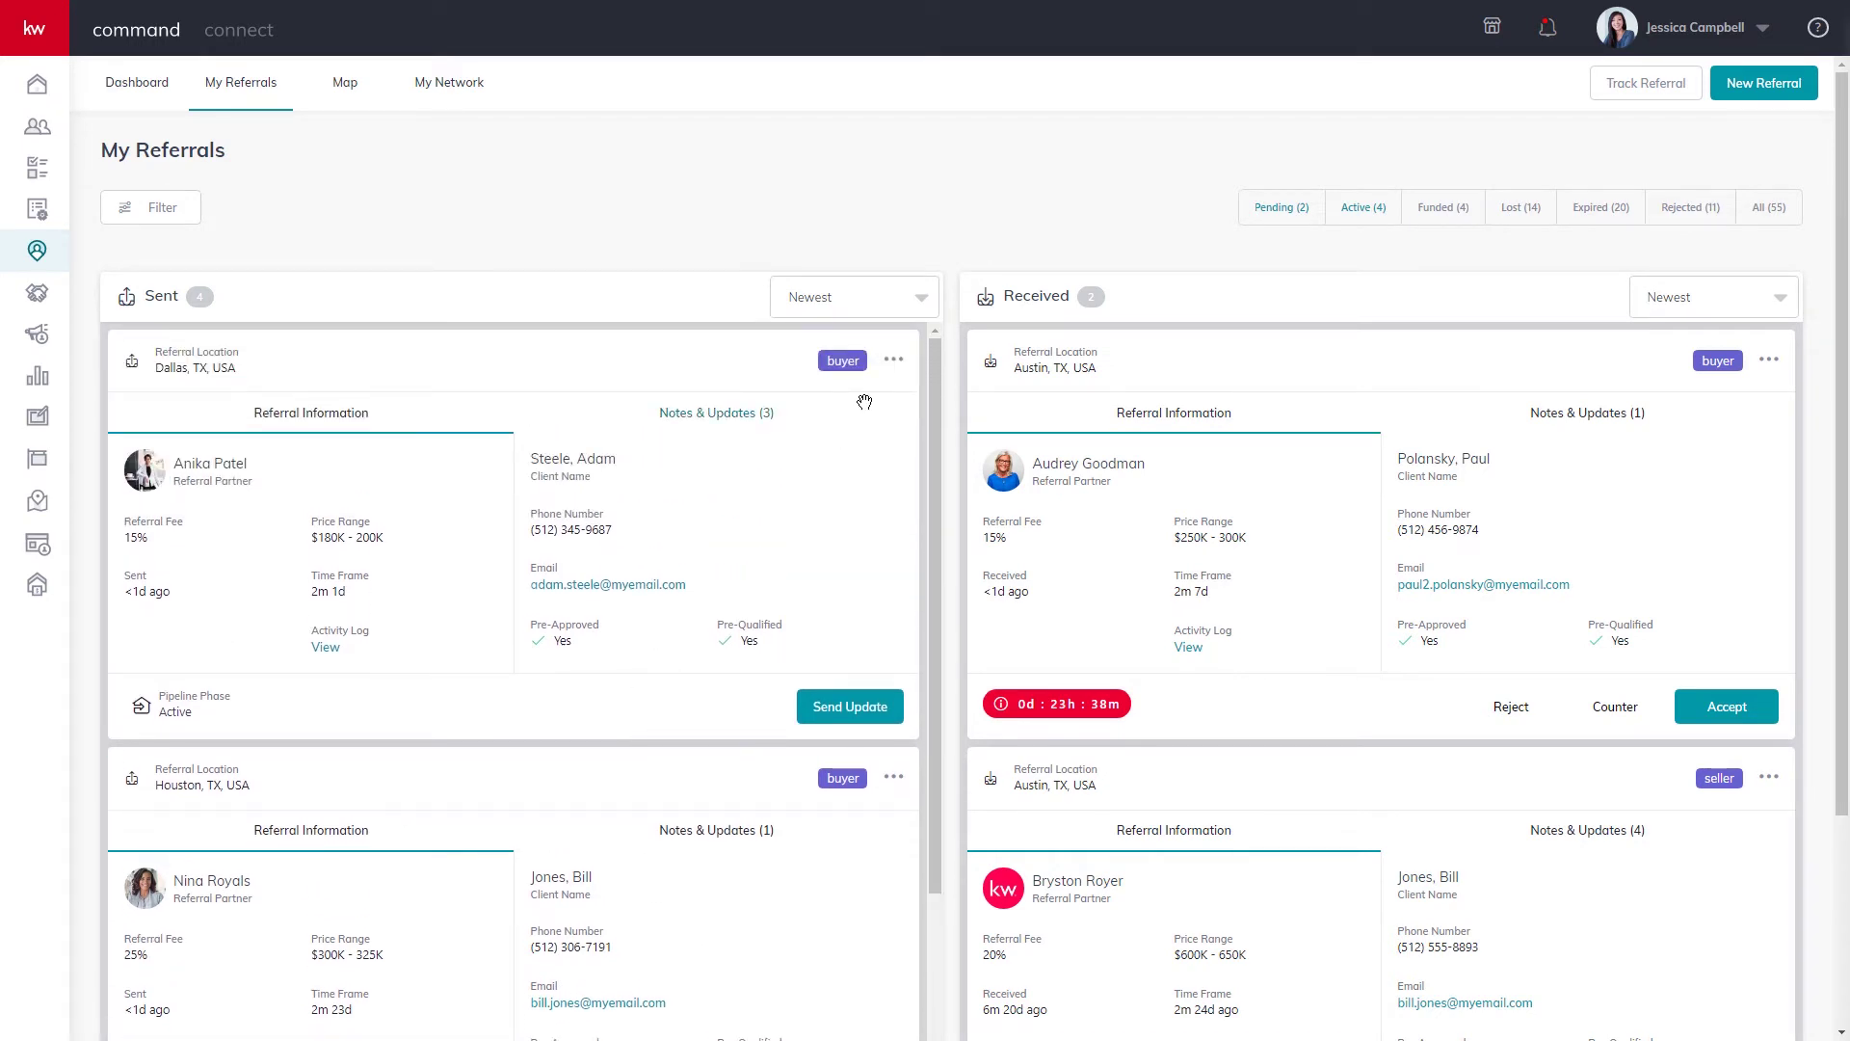
pyautogui.click(325, 648)
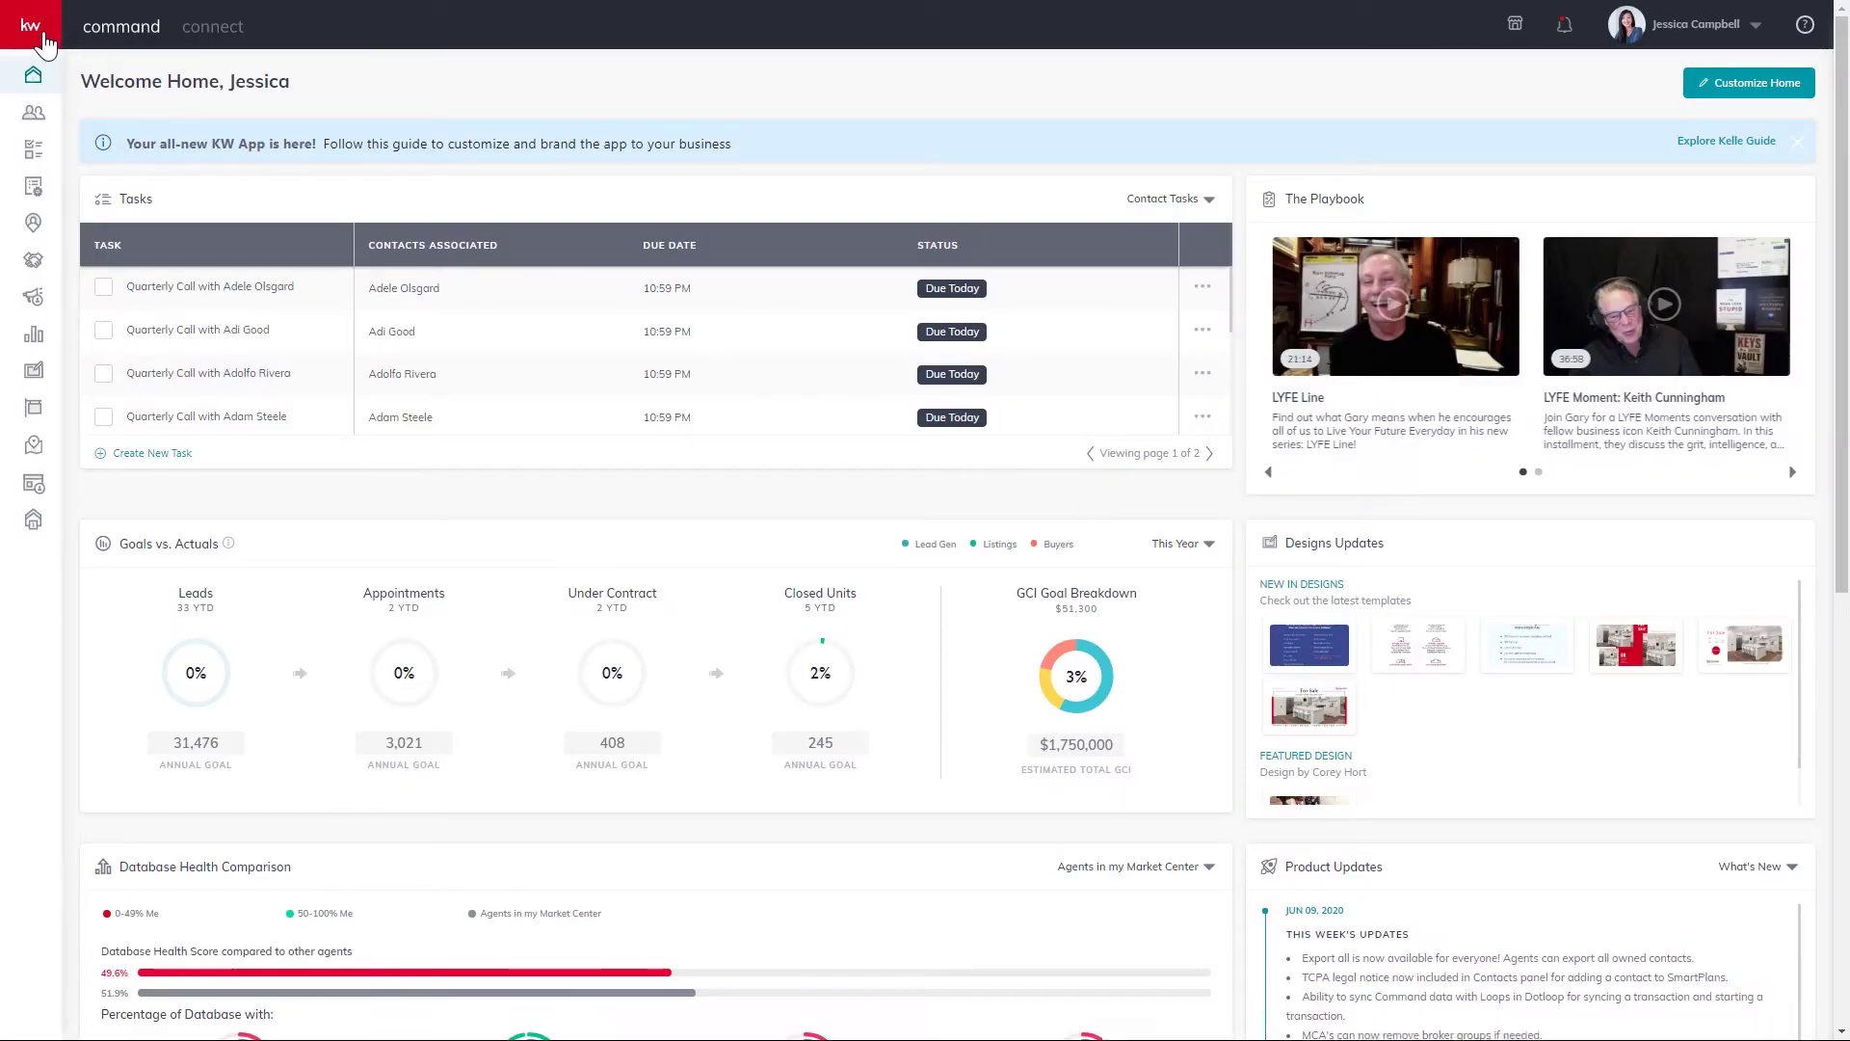
# Go from the activity log to the Referrals dashboard using the left navigation.
pyautogui.moveTo(60, 104)
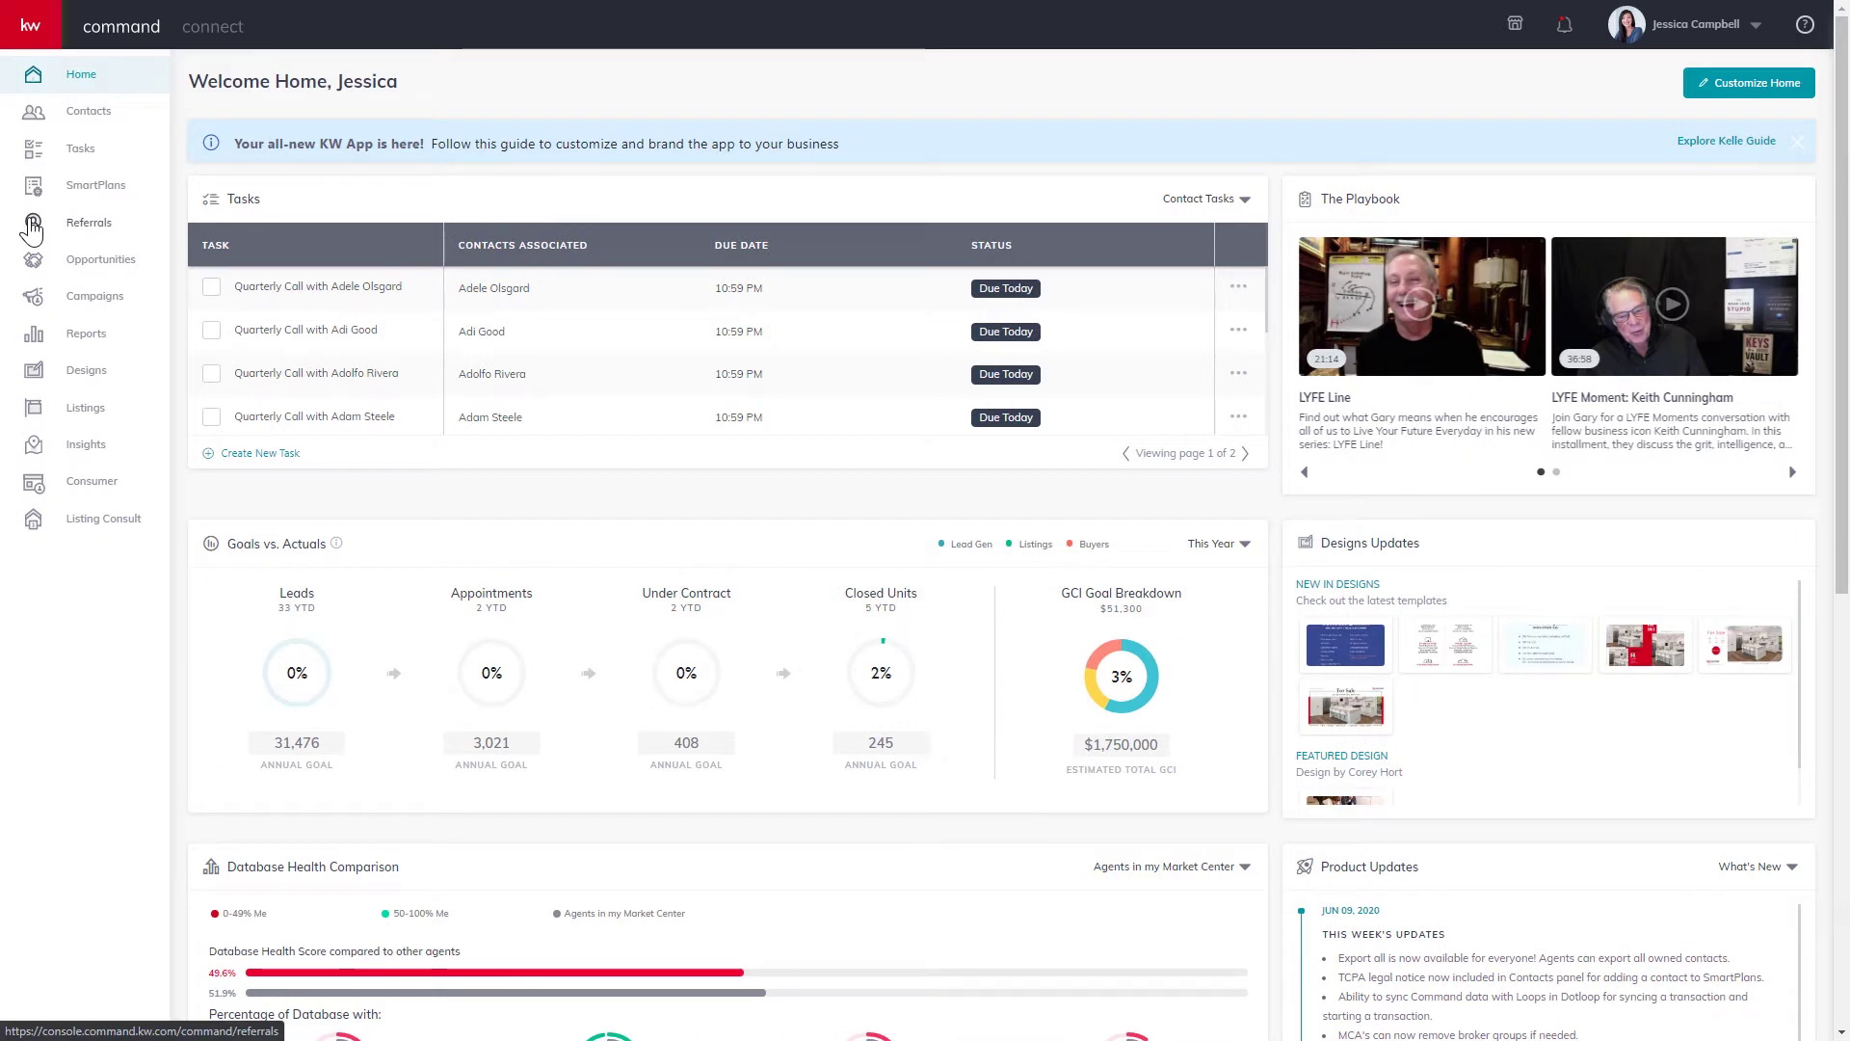
pyautogui.click(32, 228)
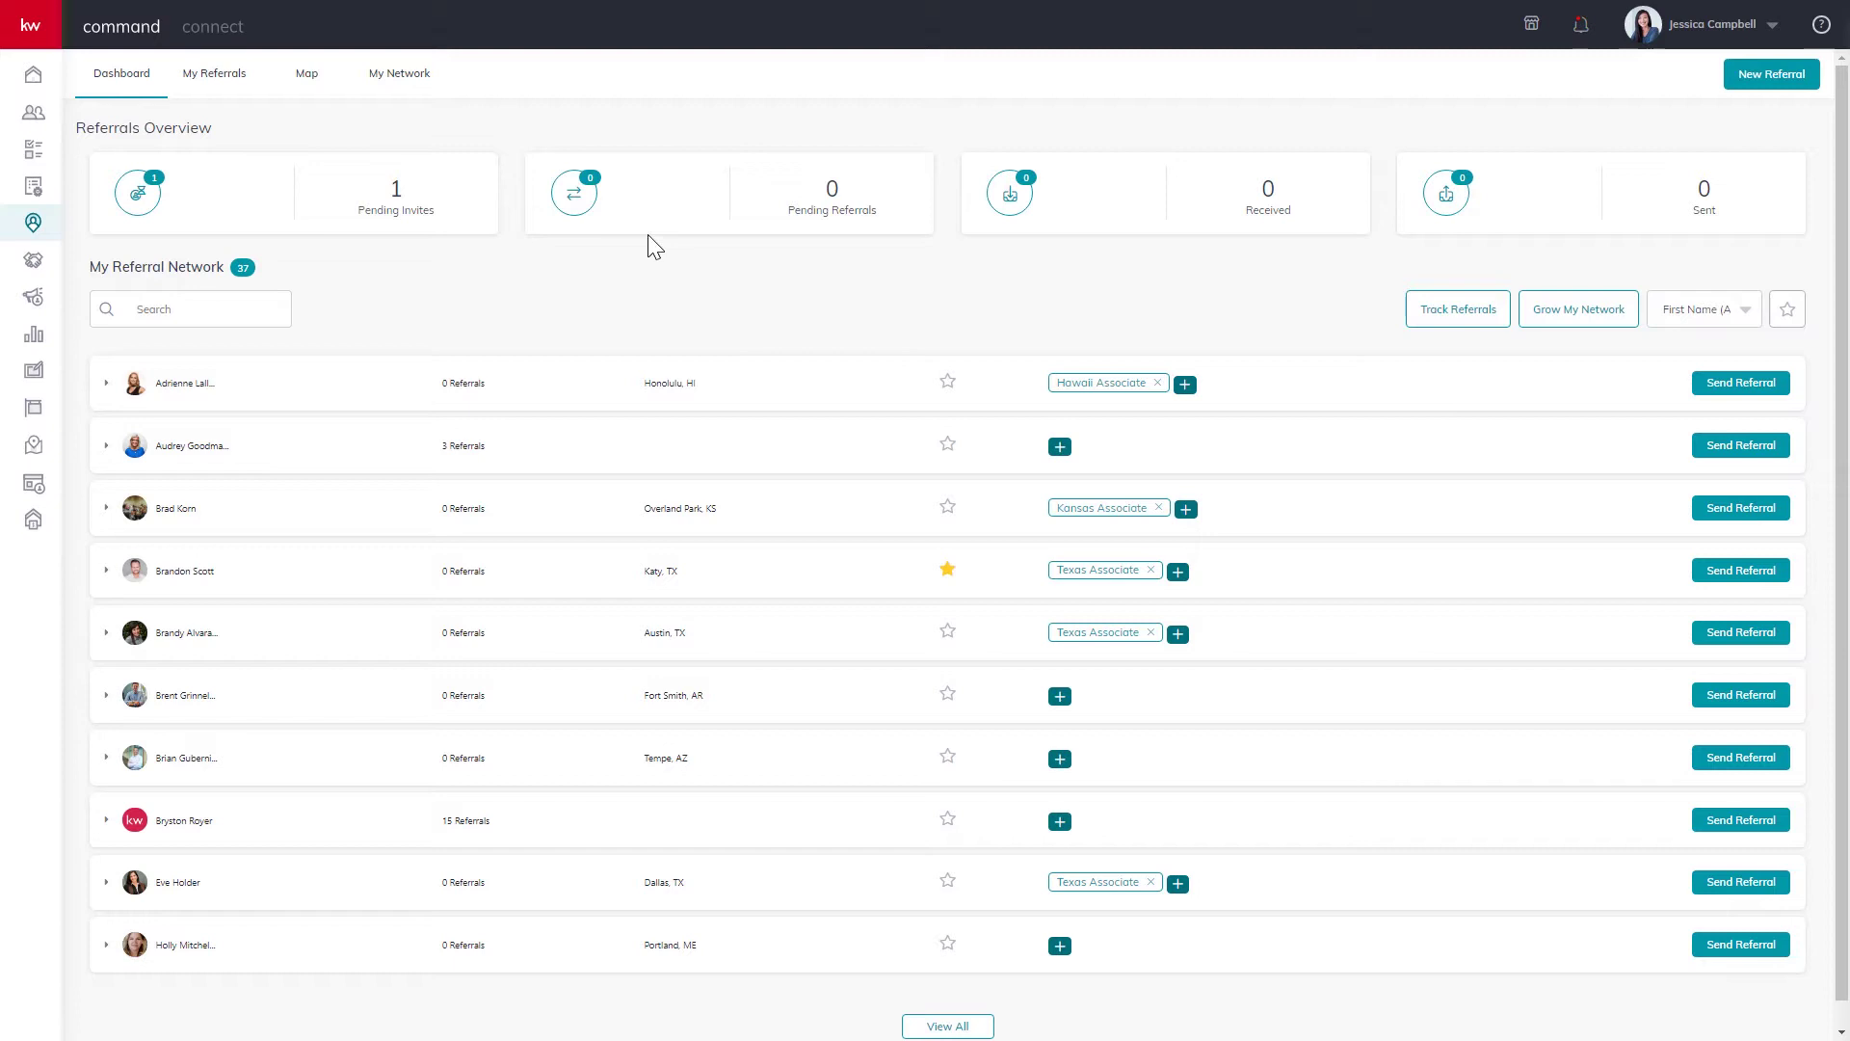
# Show the referral map zoomed from North America into Austin on the Production layer.
pyautogui.click(309, 78)
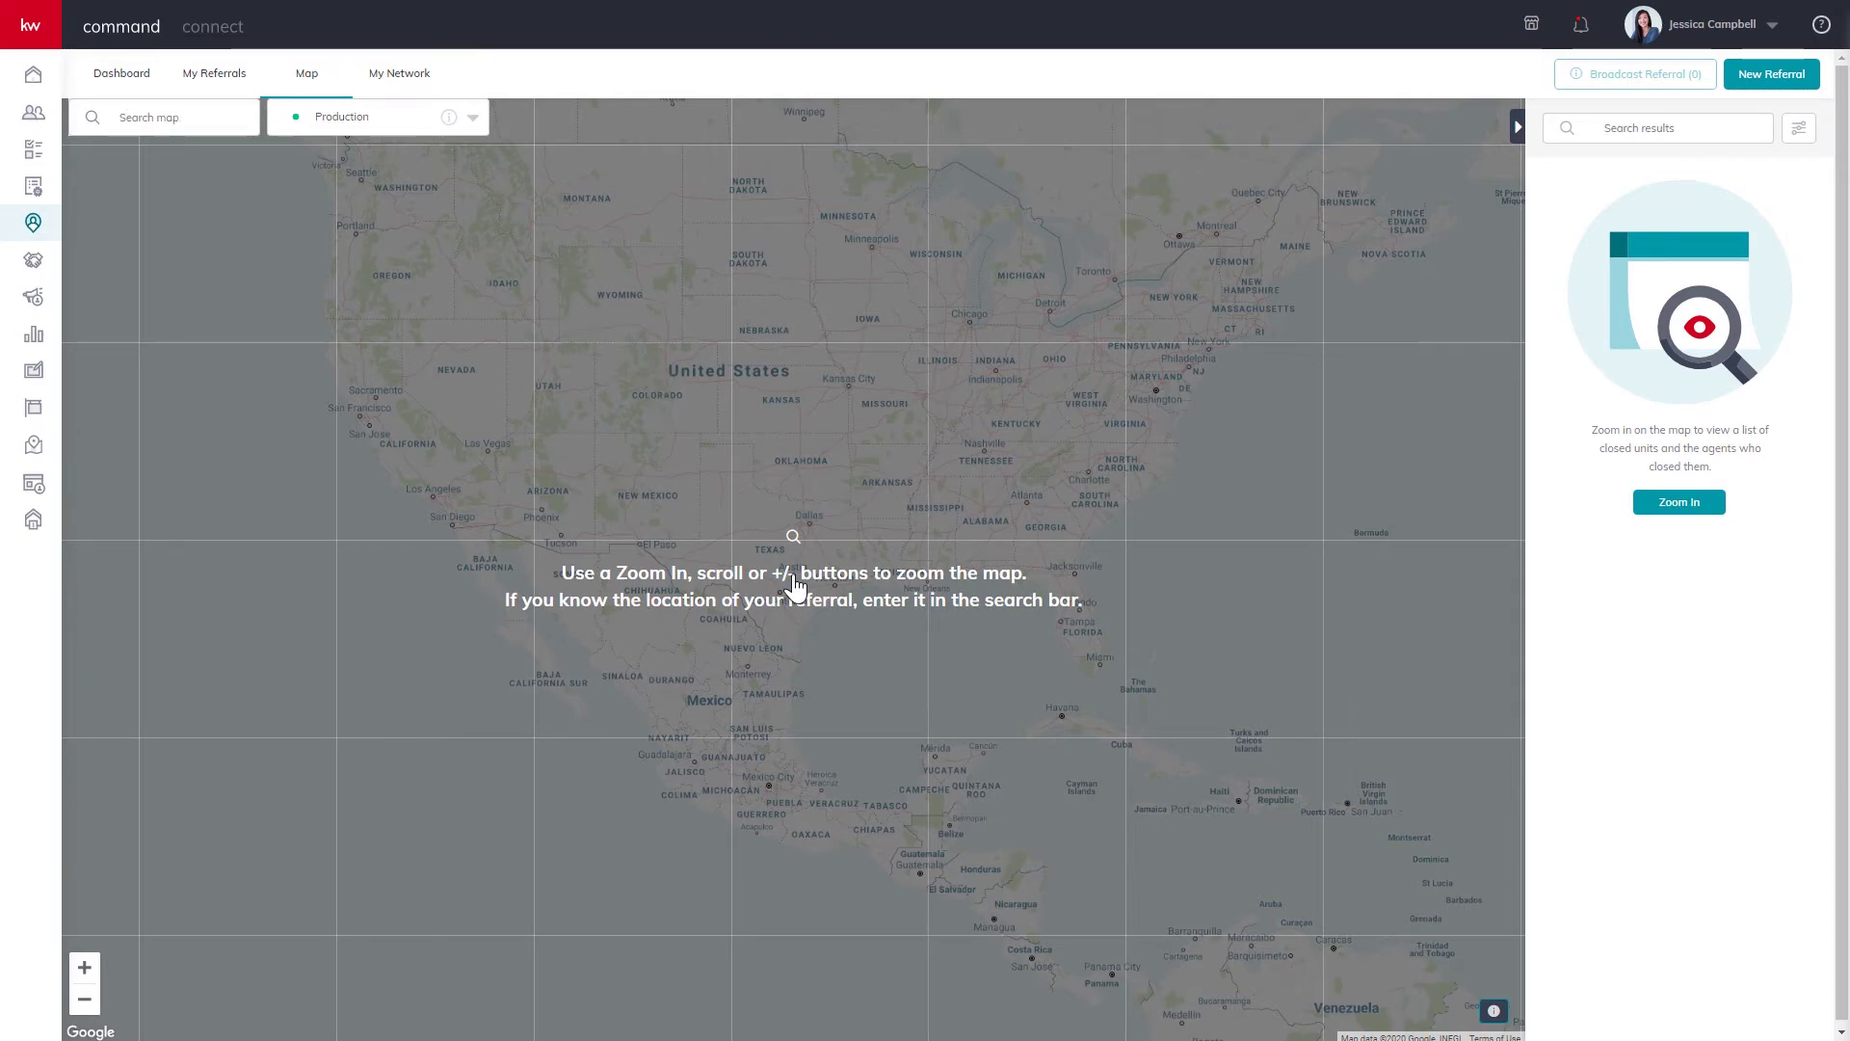
pyautogui.scroll(3, 794, 585)
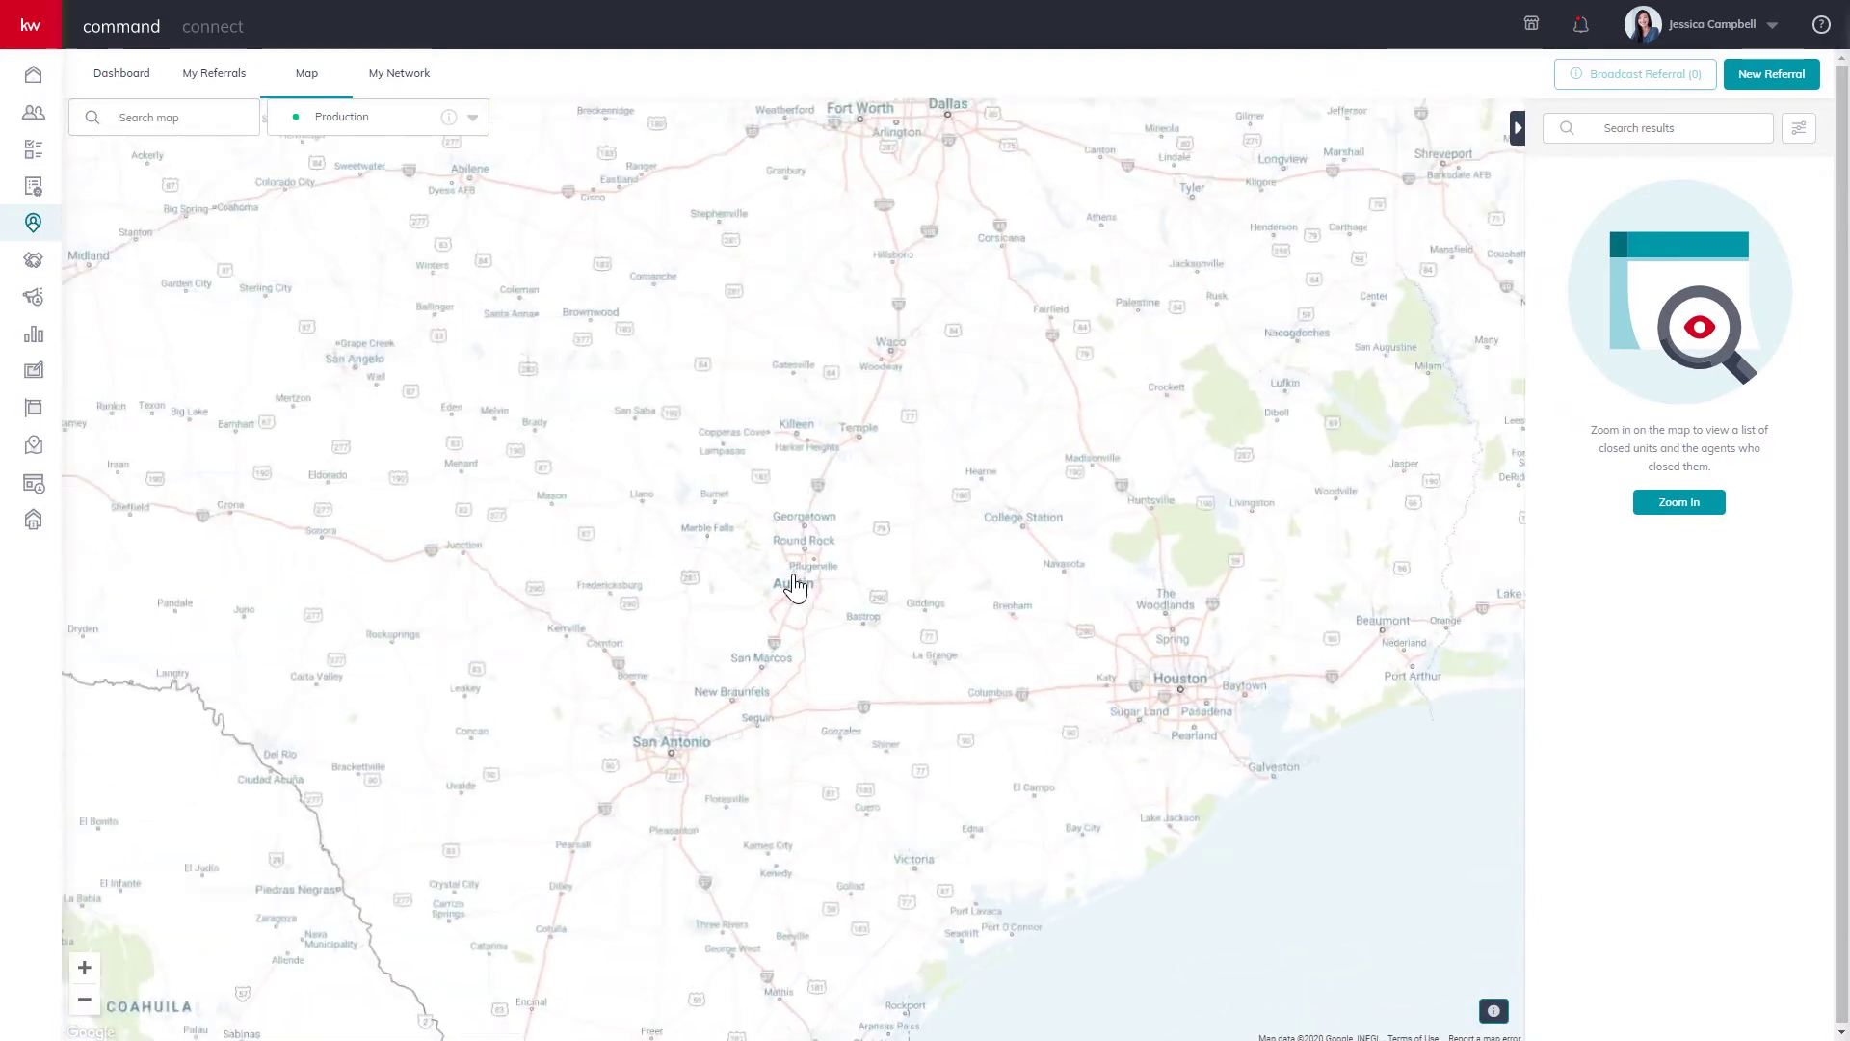
pyautogui.scroll(4, 795, 585)
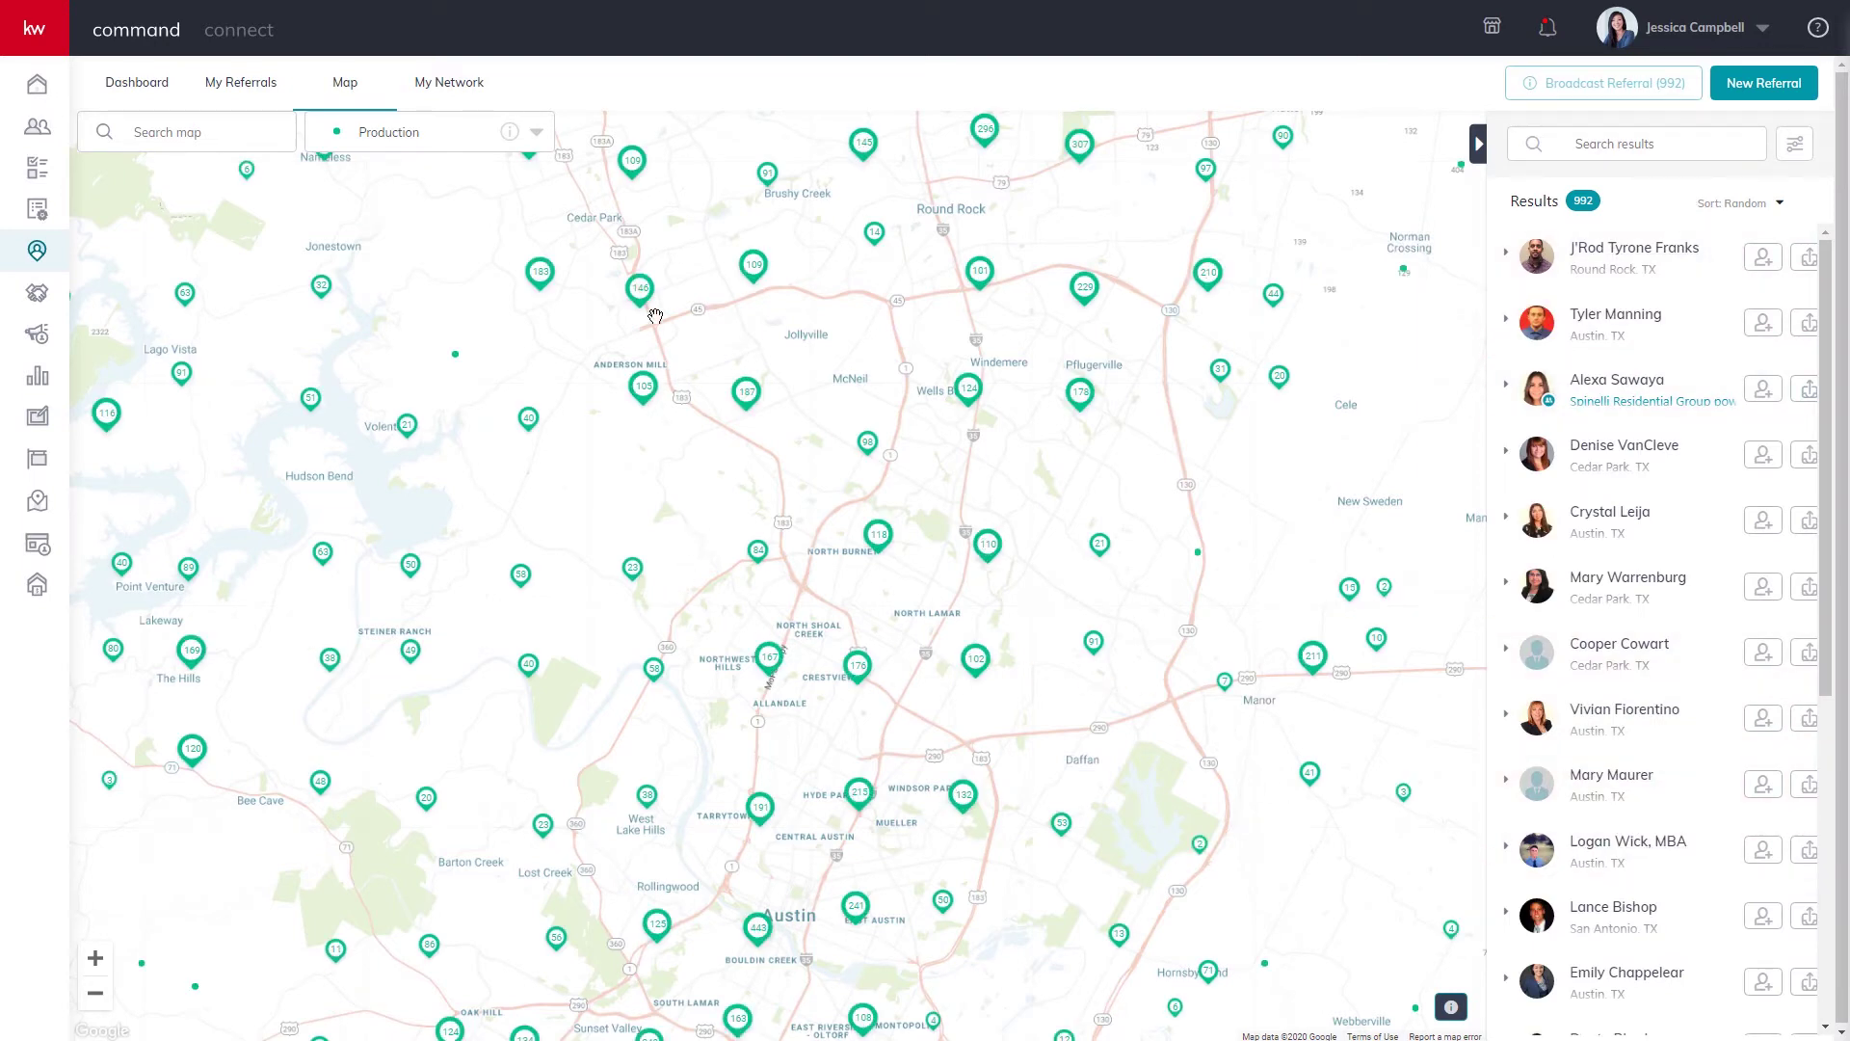
pyautogui.click(536, 132)
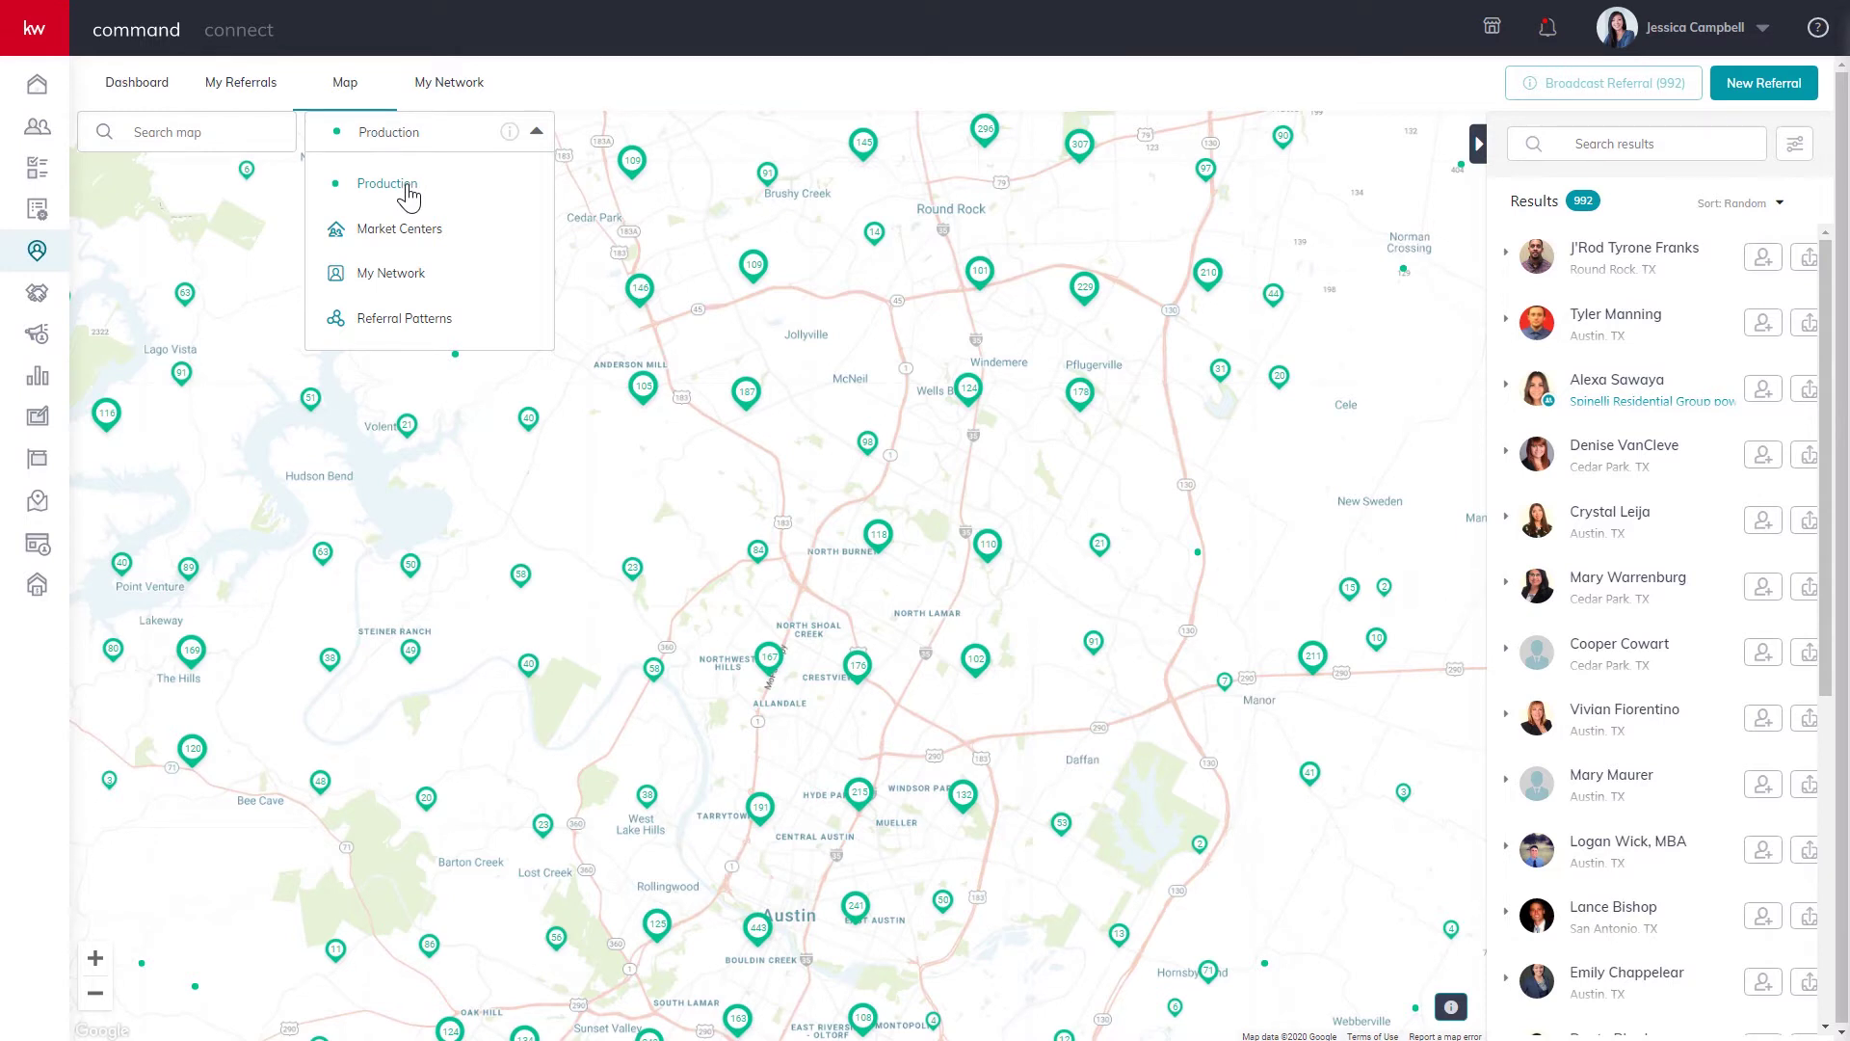
# Filter the Austin map to My Network (4 agents), then return to Production showing 961 agents.
pyautogui.click(417, 232)
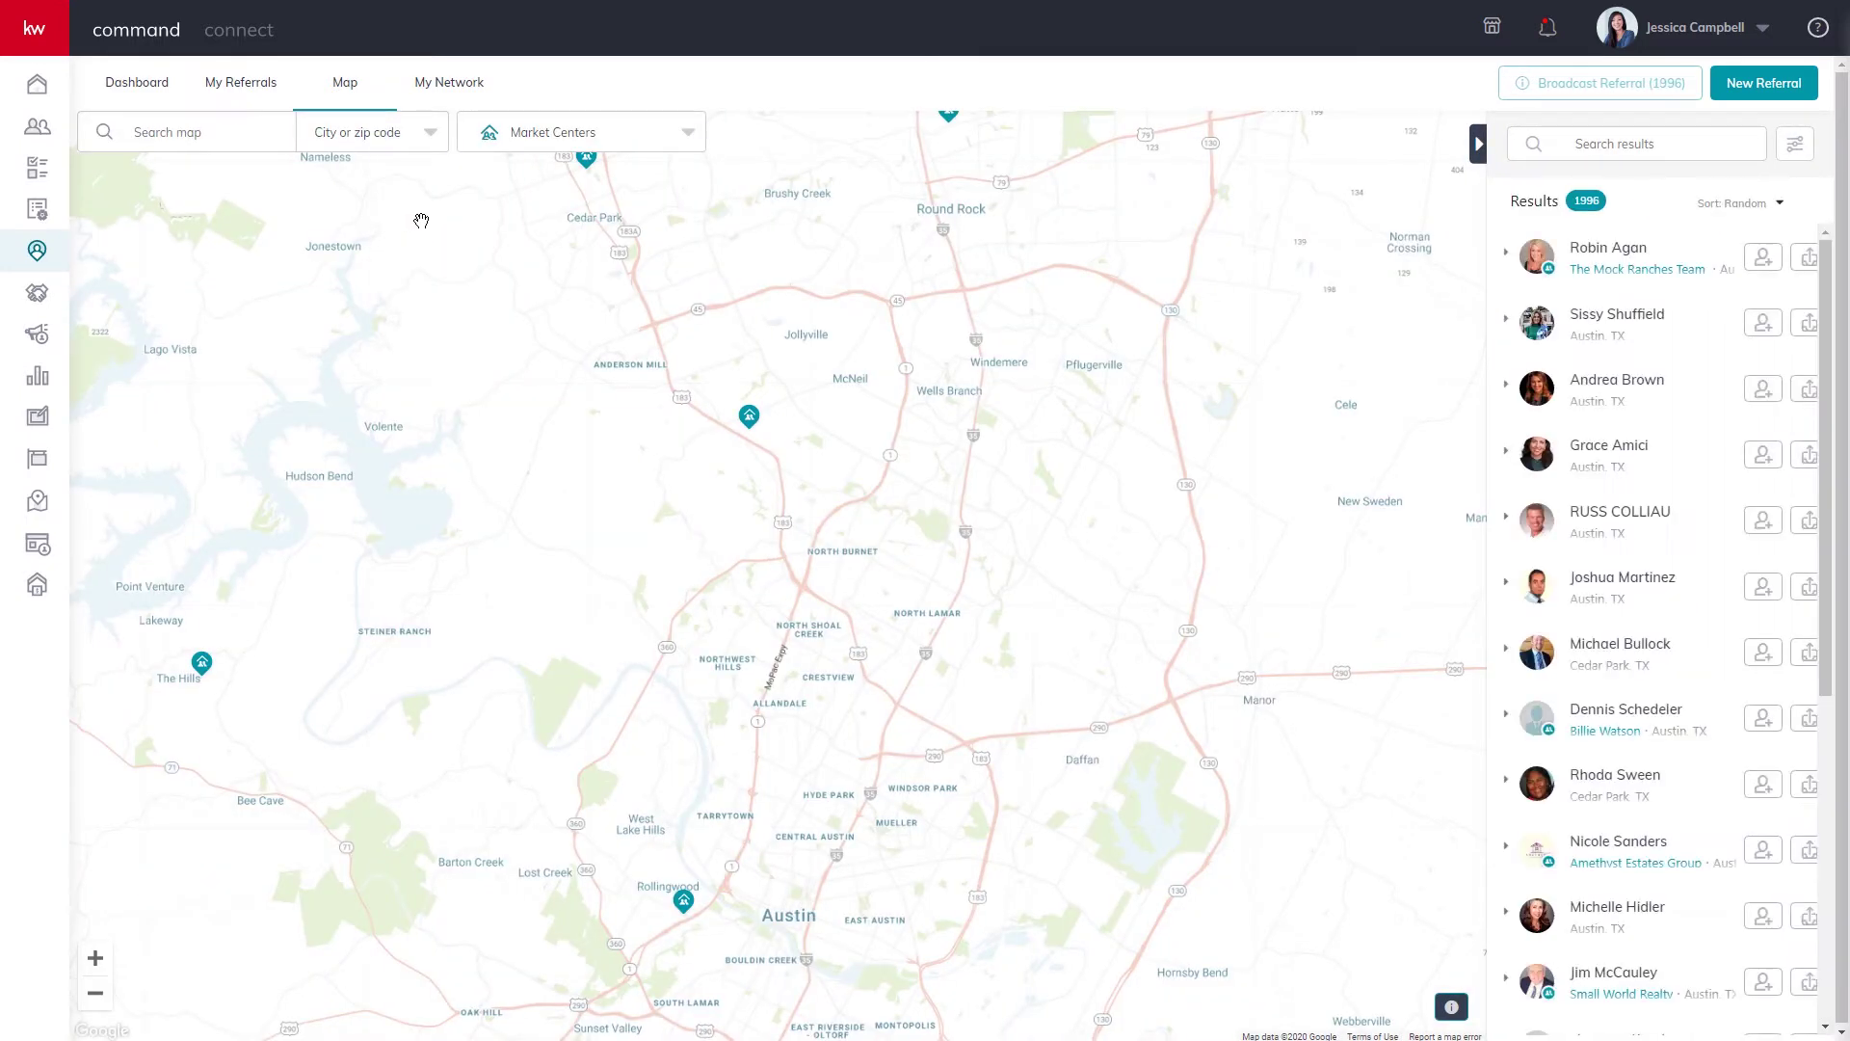
pyautogui.click(691, 145)
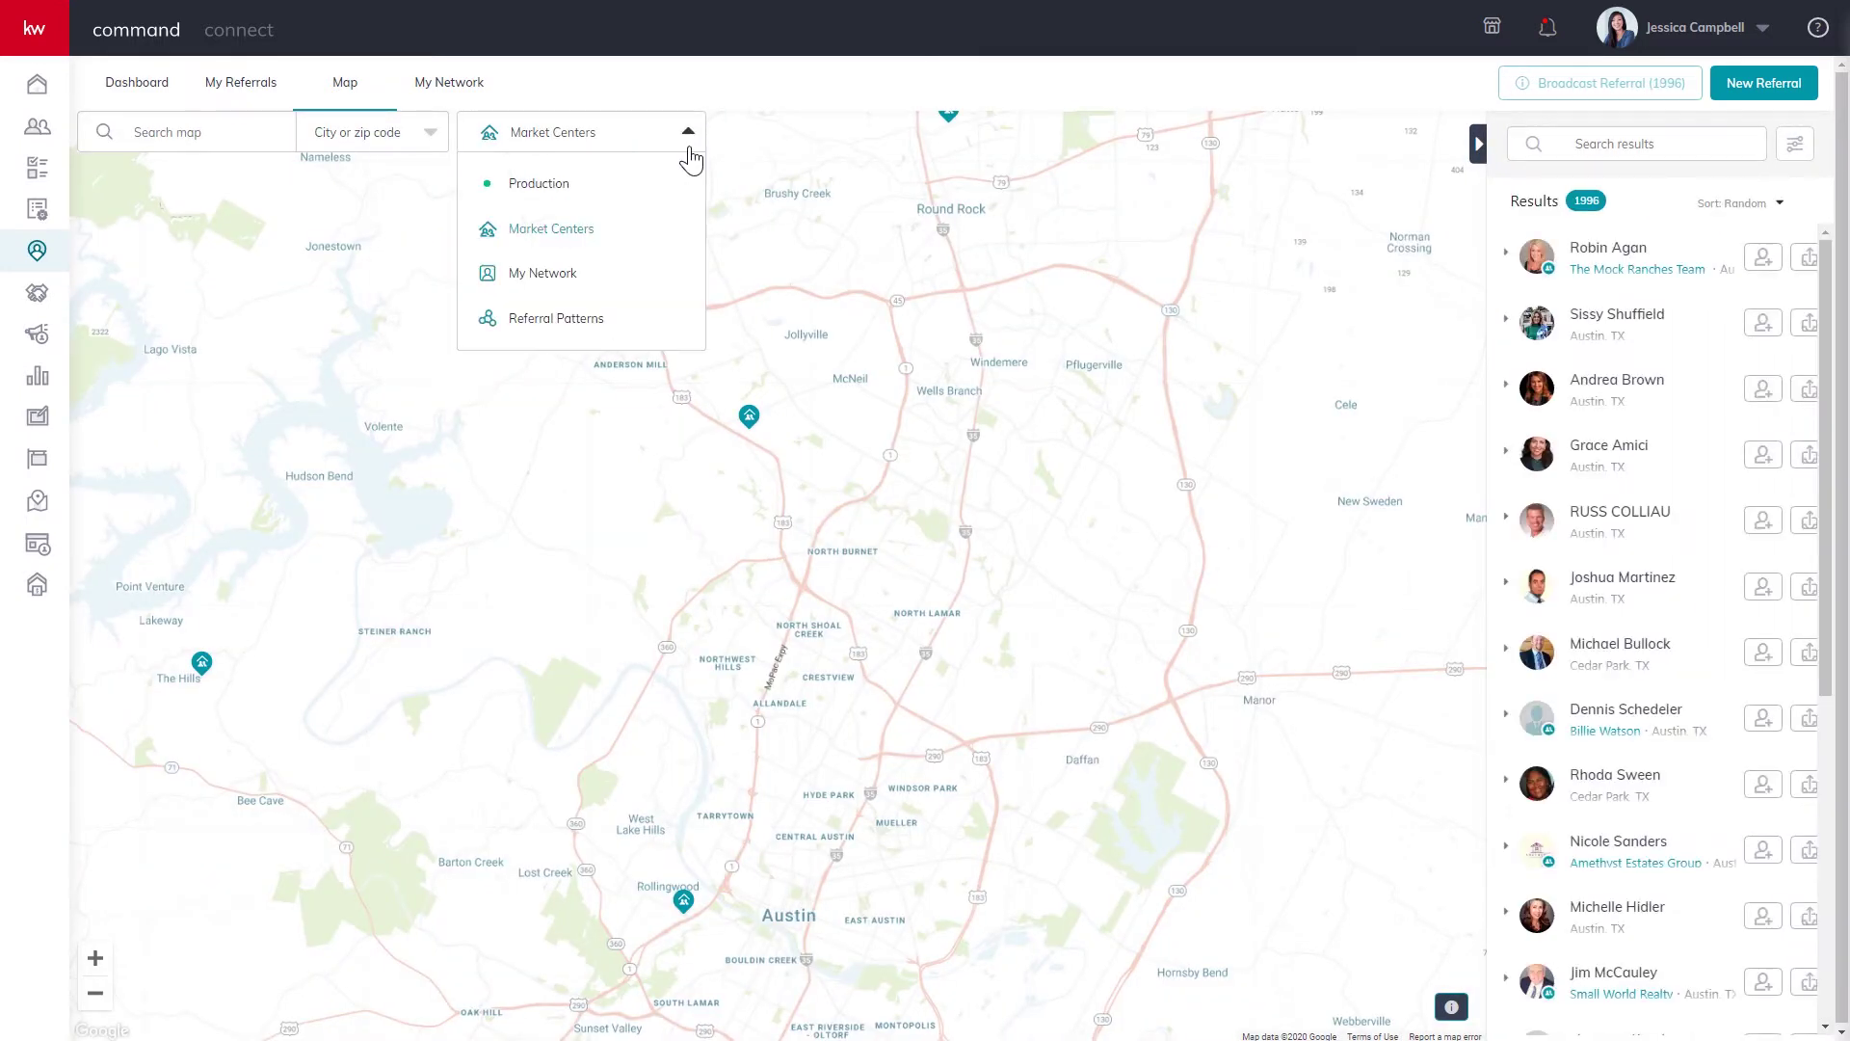
pyautogui.click(562, 277)
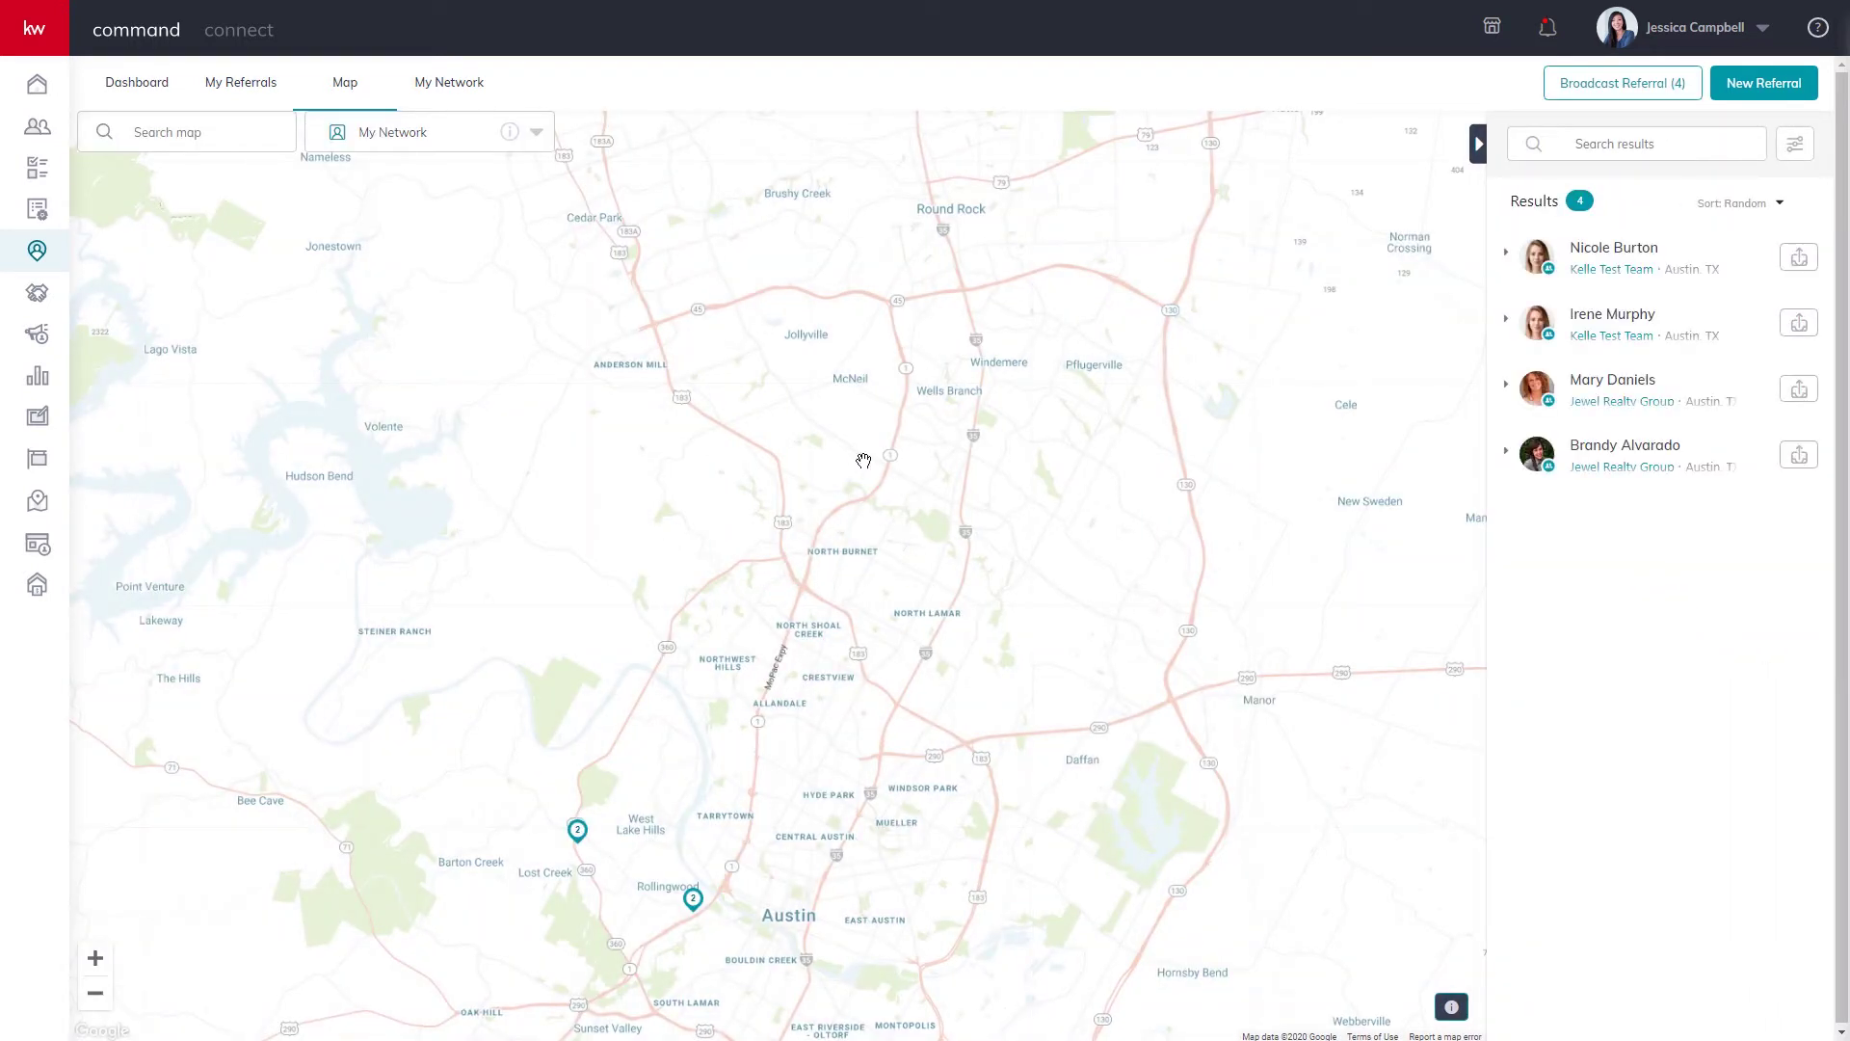
pyautogui.click(532, 140)
pyautogui.click(415, 185)
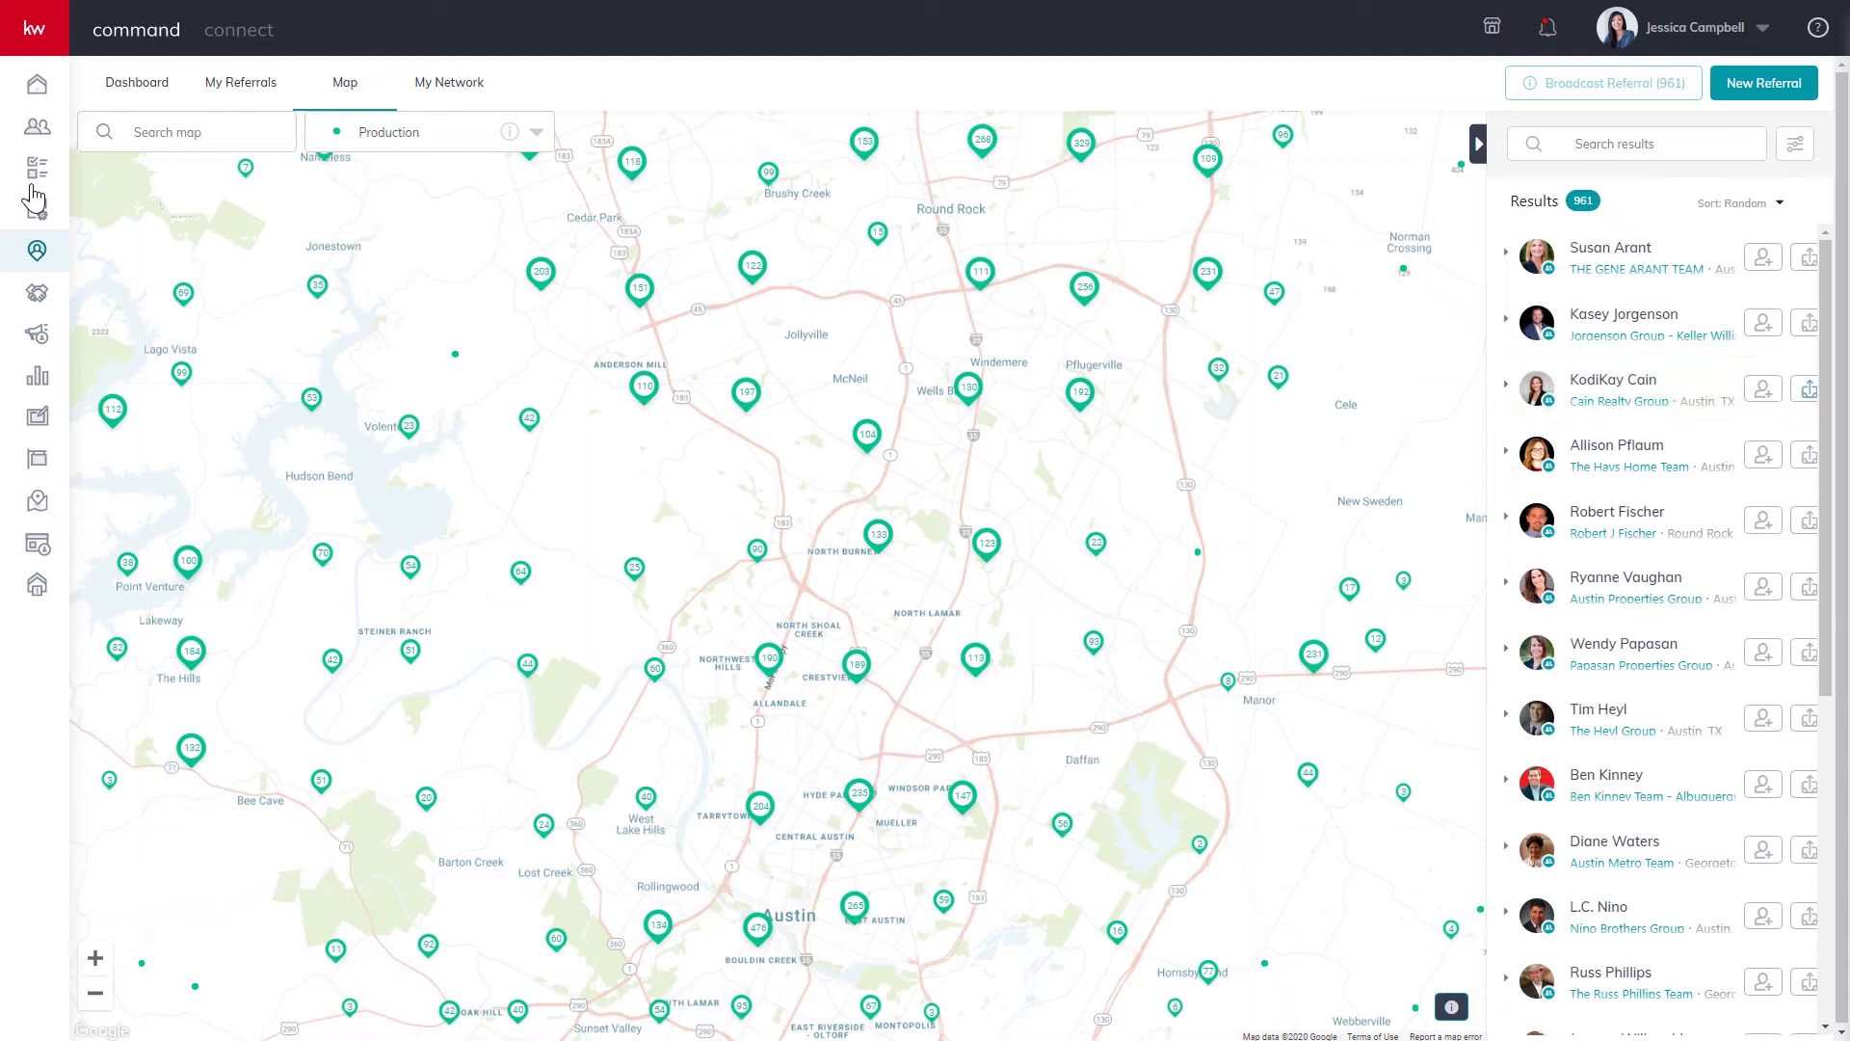
# From the Dashboard, start a referral to the second agent in My Referral Network.
pyautogui.click(137, 85)
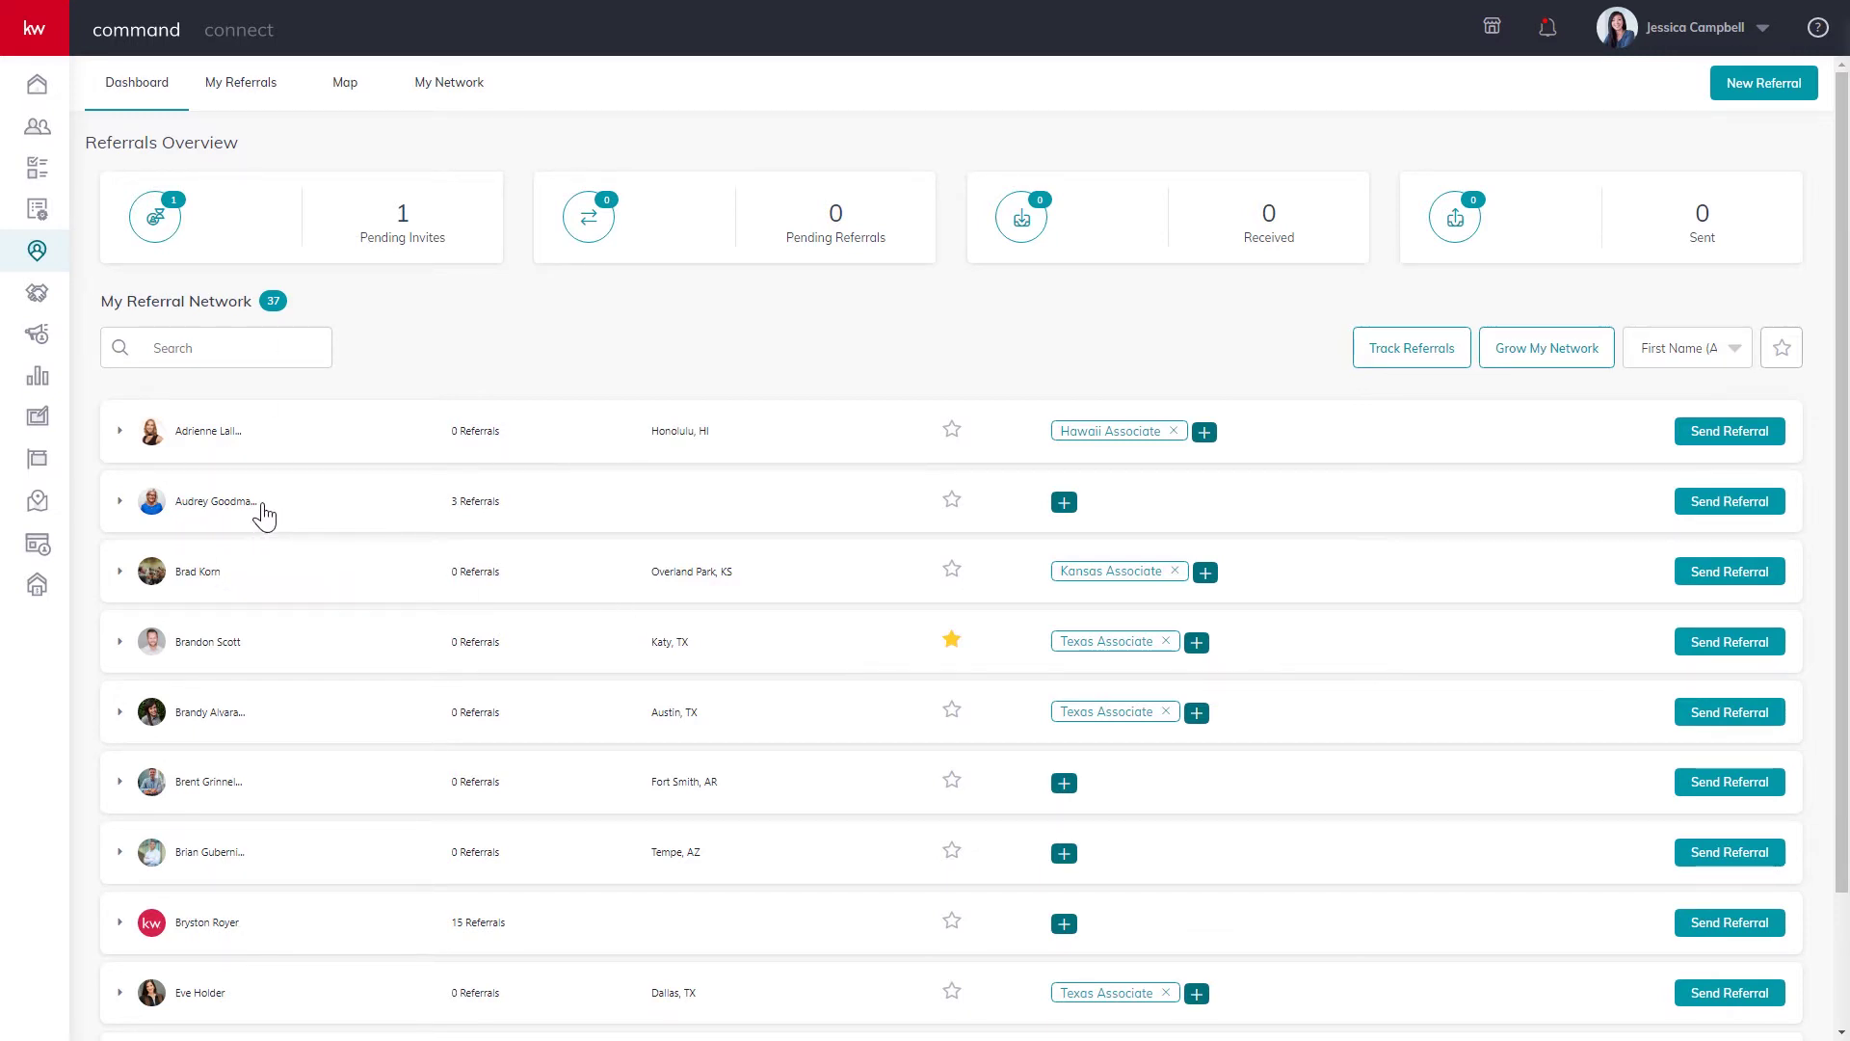
pyautogui.click(1732, 502)
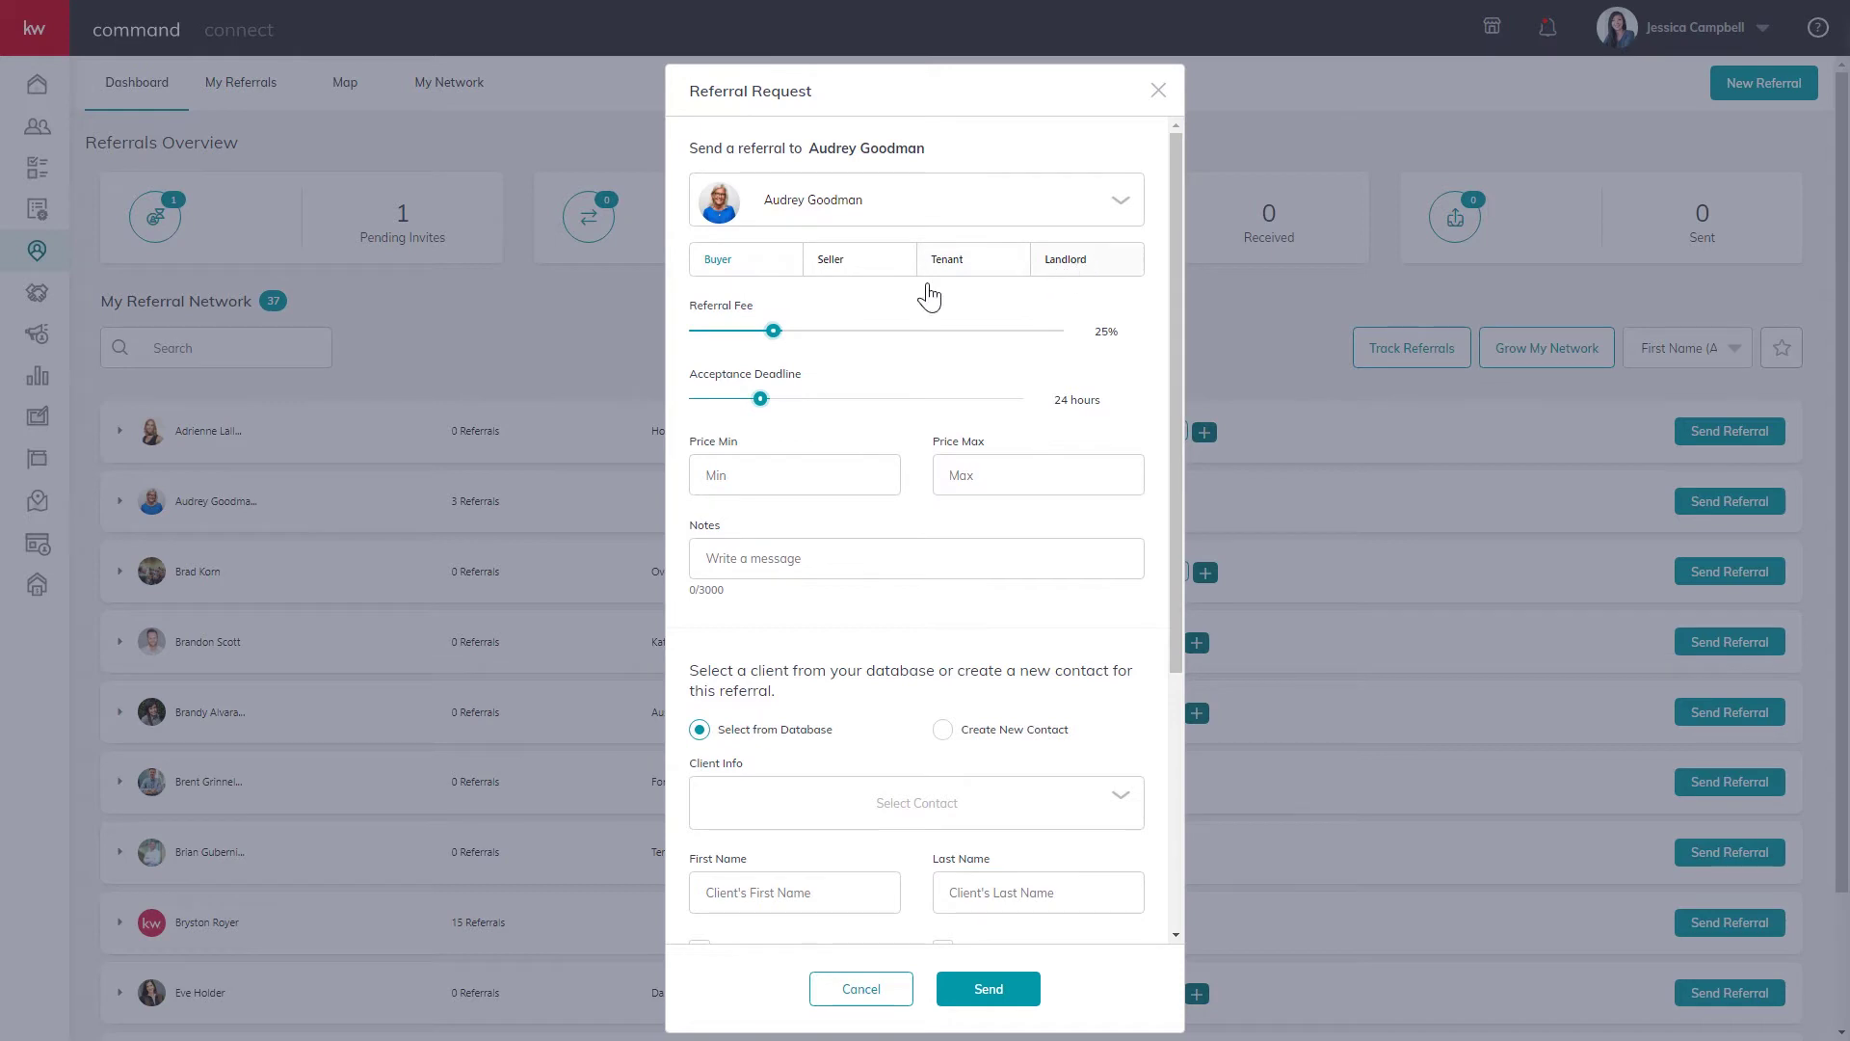
# Set the referral type to Buyer and lower the referral fee from 25% to 10%.
pyautogui.click(852, 270)
pyautogui.click(1086, 273)
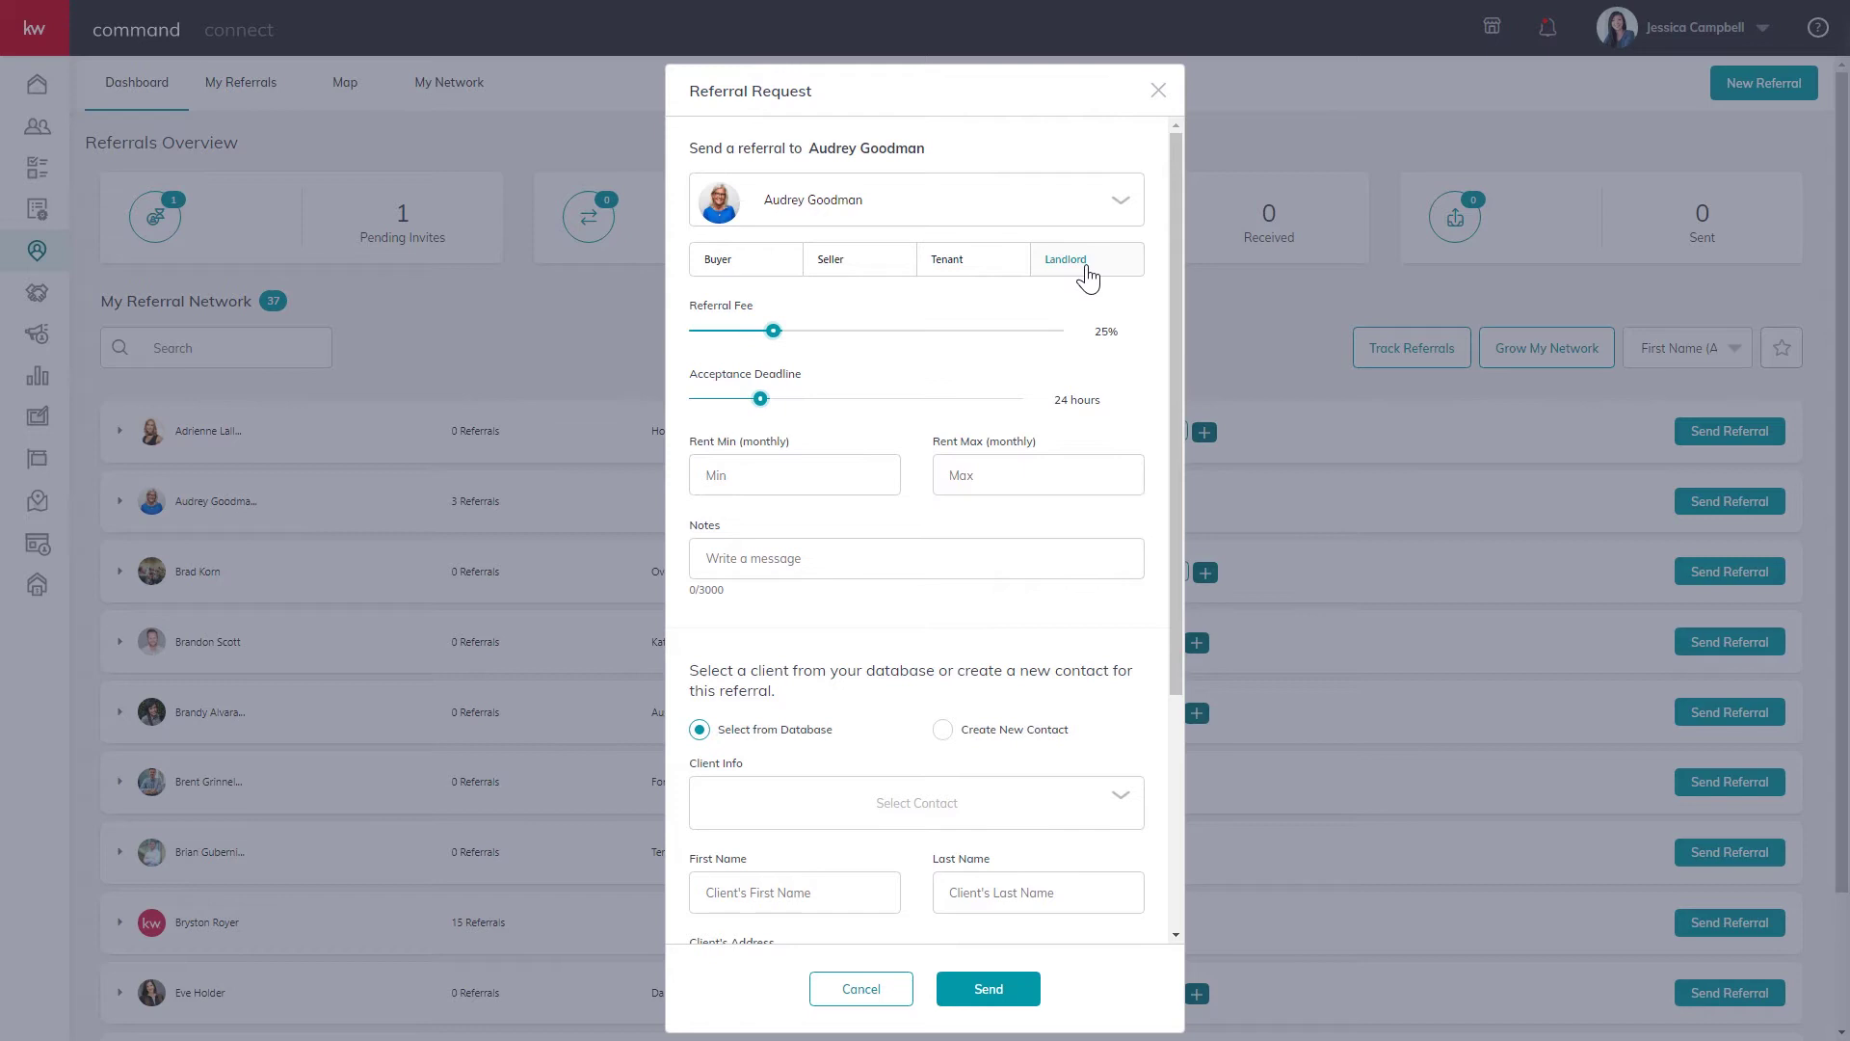
pyautogui.click(852, 273)
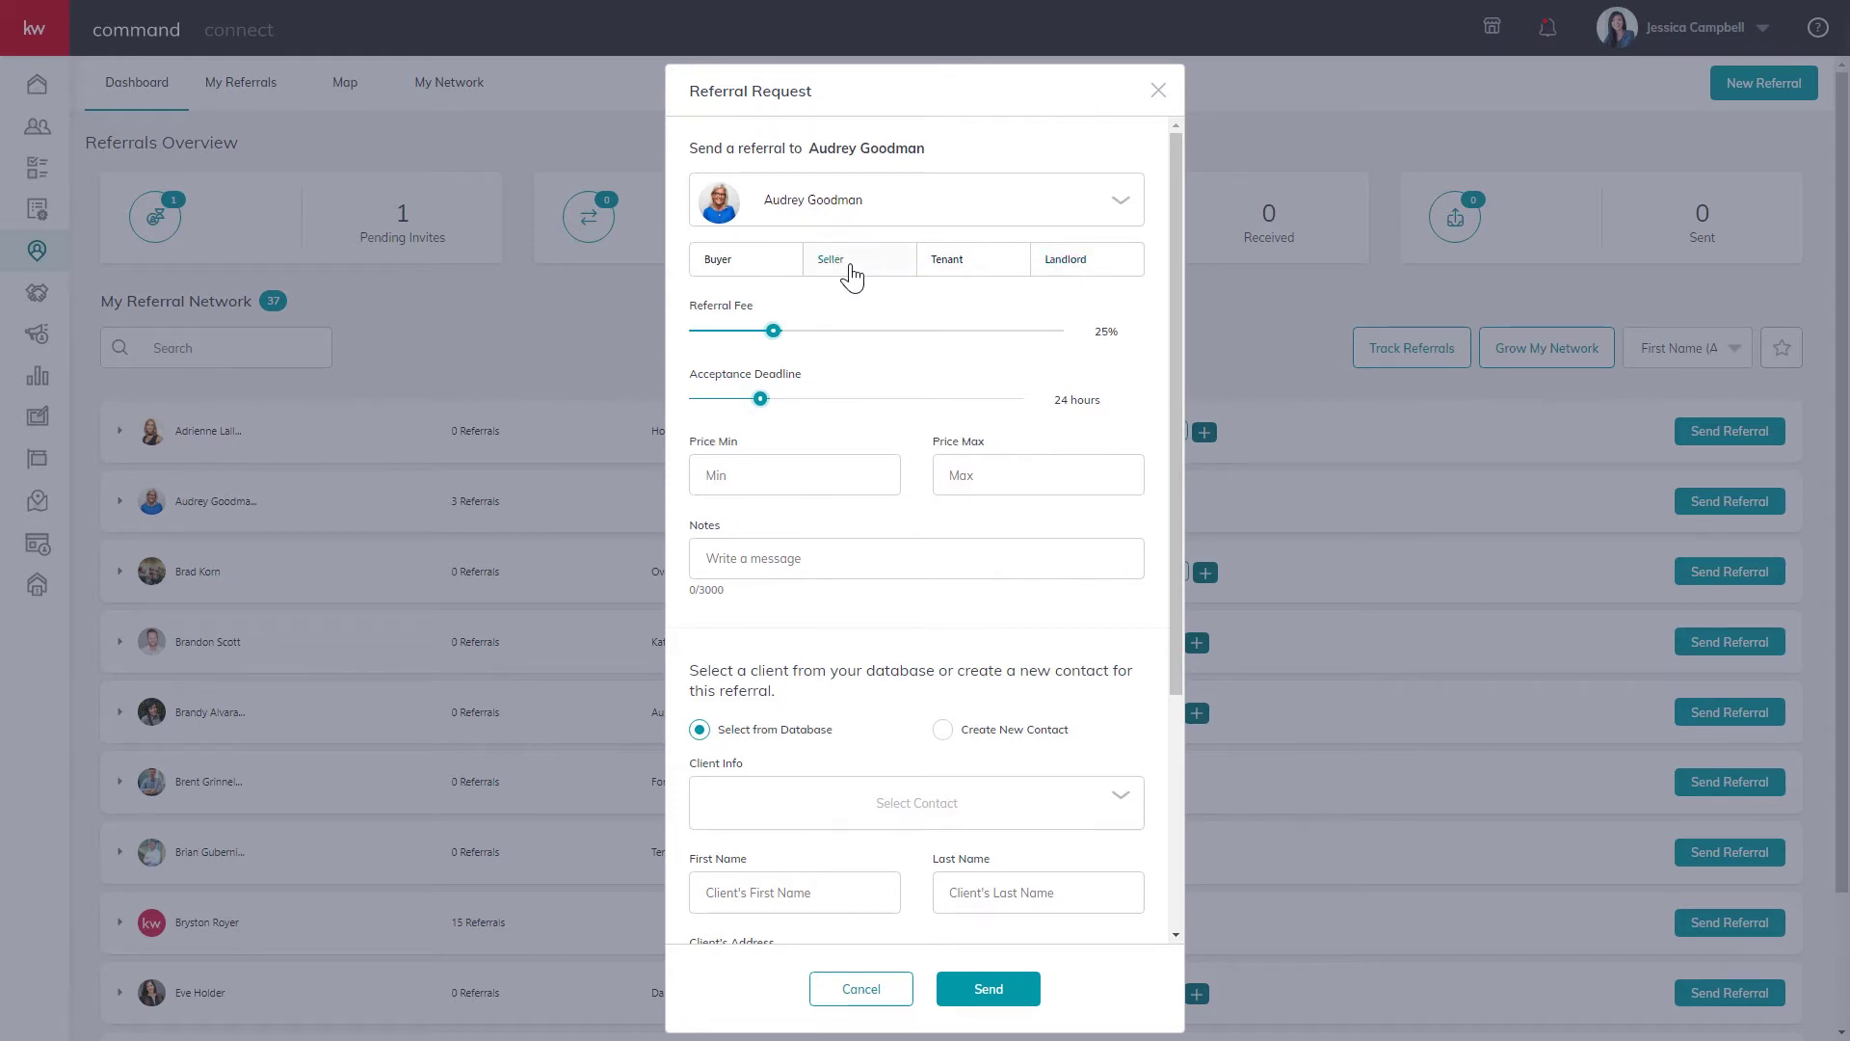
pyautogui.click(741, 274)
pyautogui.moveTo(772, 328); pyautogui.dragTo(725, 331)
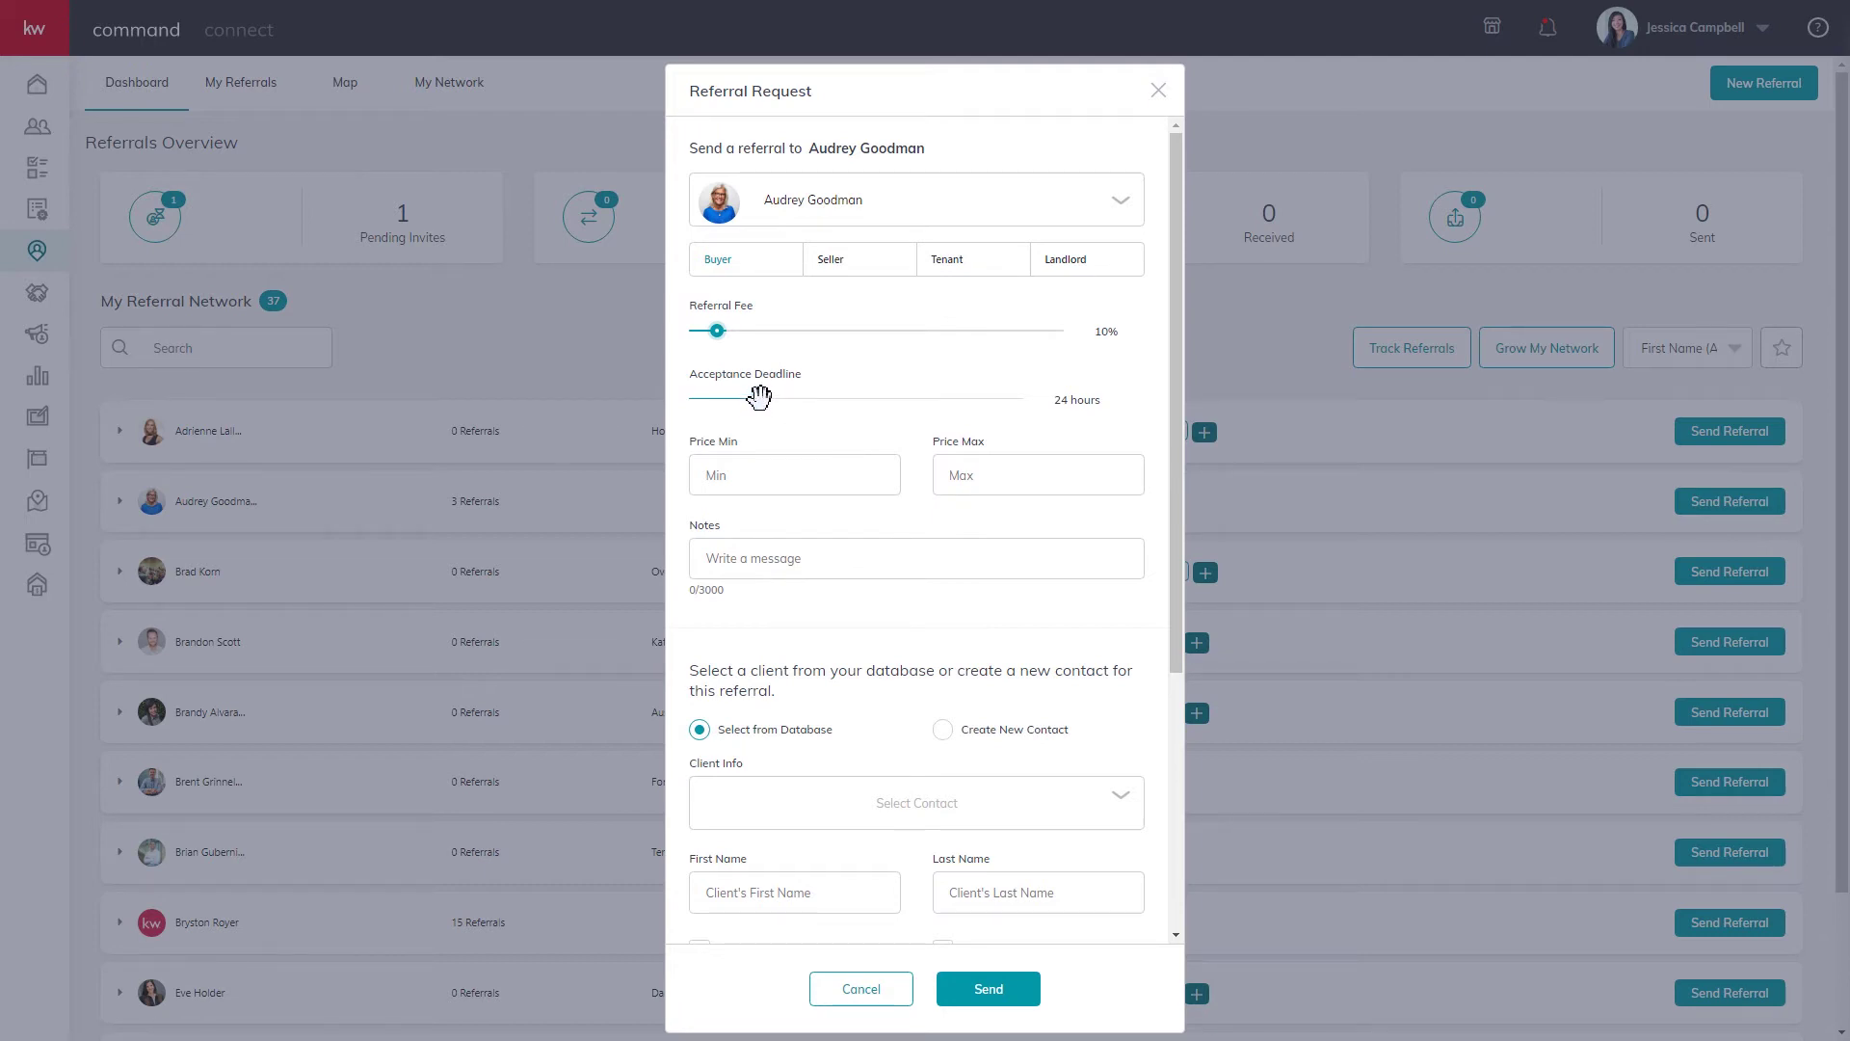
# Keep the acceptance deadline at 24 hours and enter a 250,000 to 300,000 price range.
pyautogui.moveTo(758, 396); pyautogui.dragTo(1046, 412)
pyautogui.moveTo(1013, 399); pyautogui.dragTo(773, 418)
pyautogui.click(767, 472)
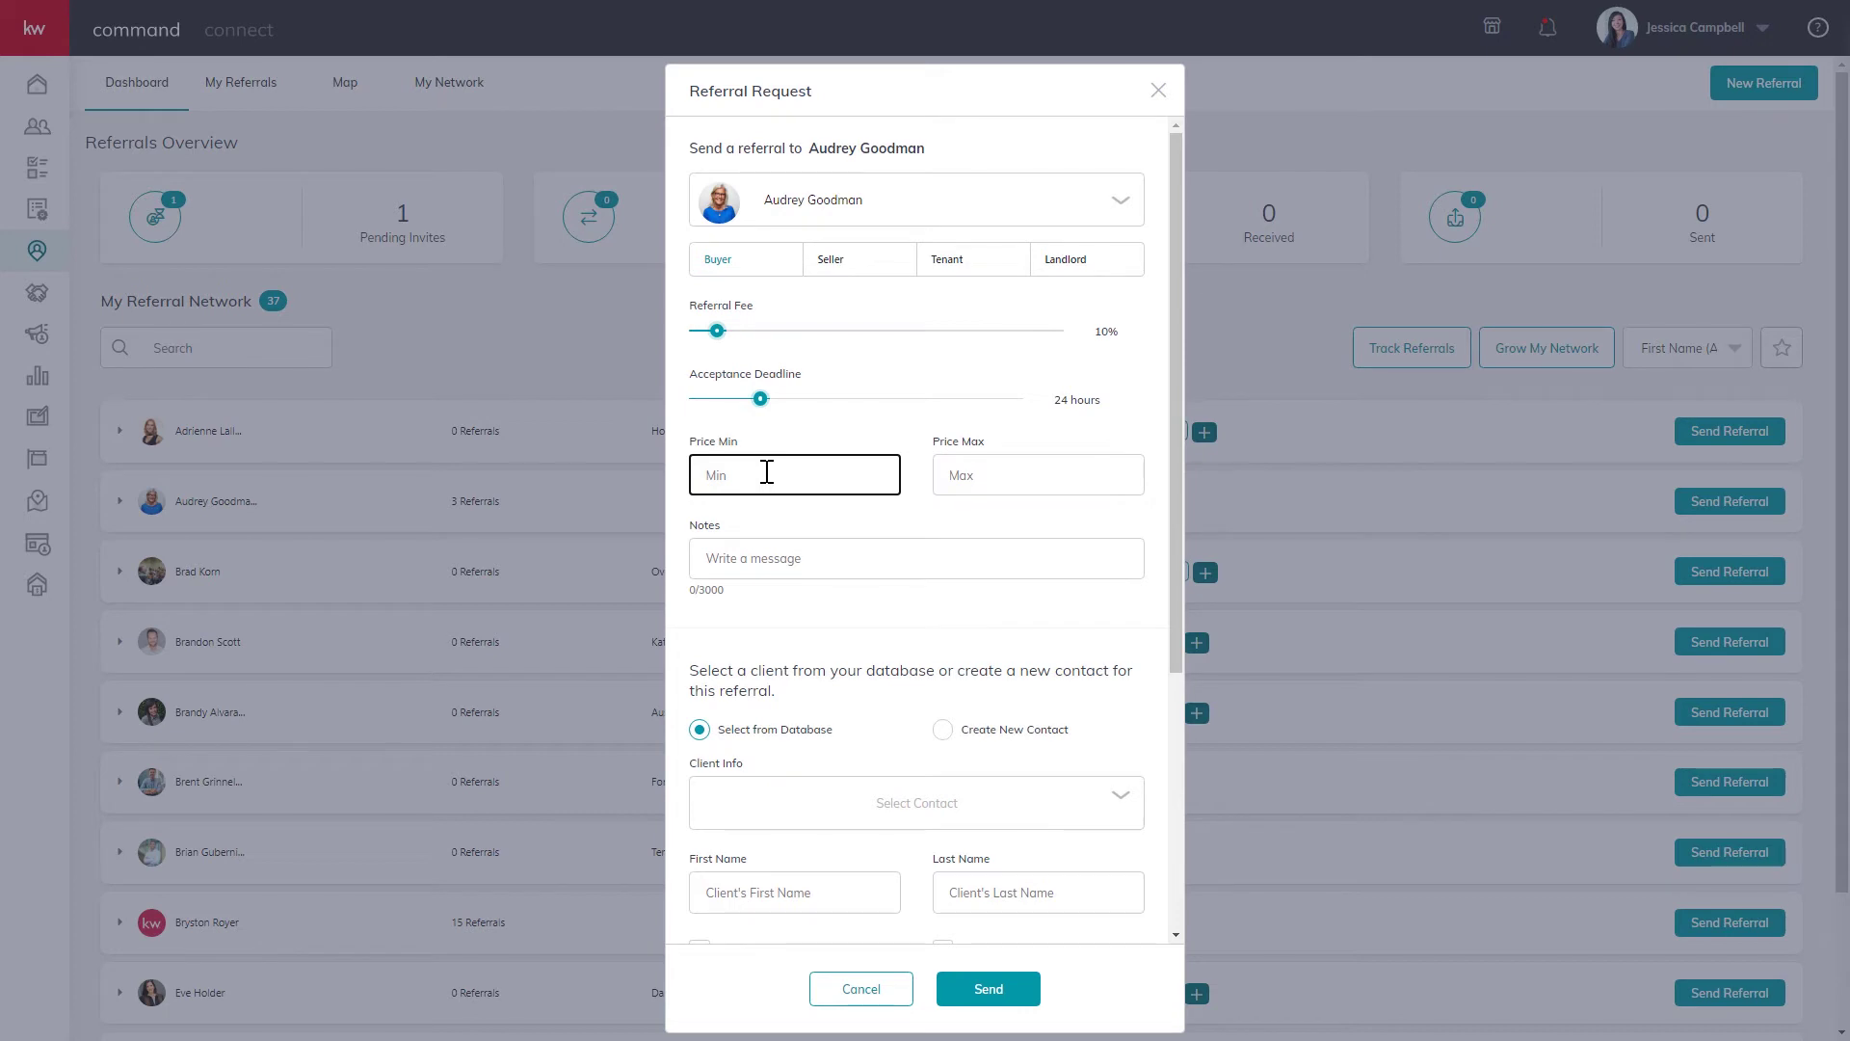
pyautogui.write('250,000')
pyautogui.press('Tab')
pyautogui.write('30000')
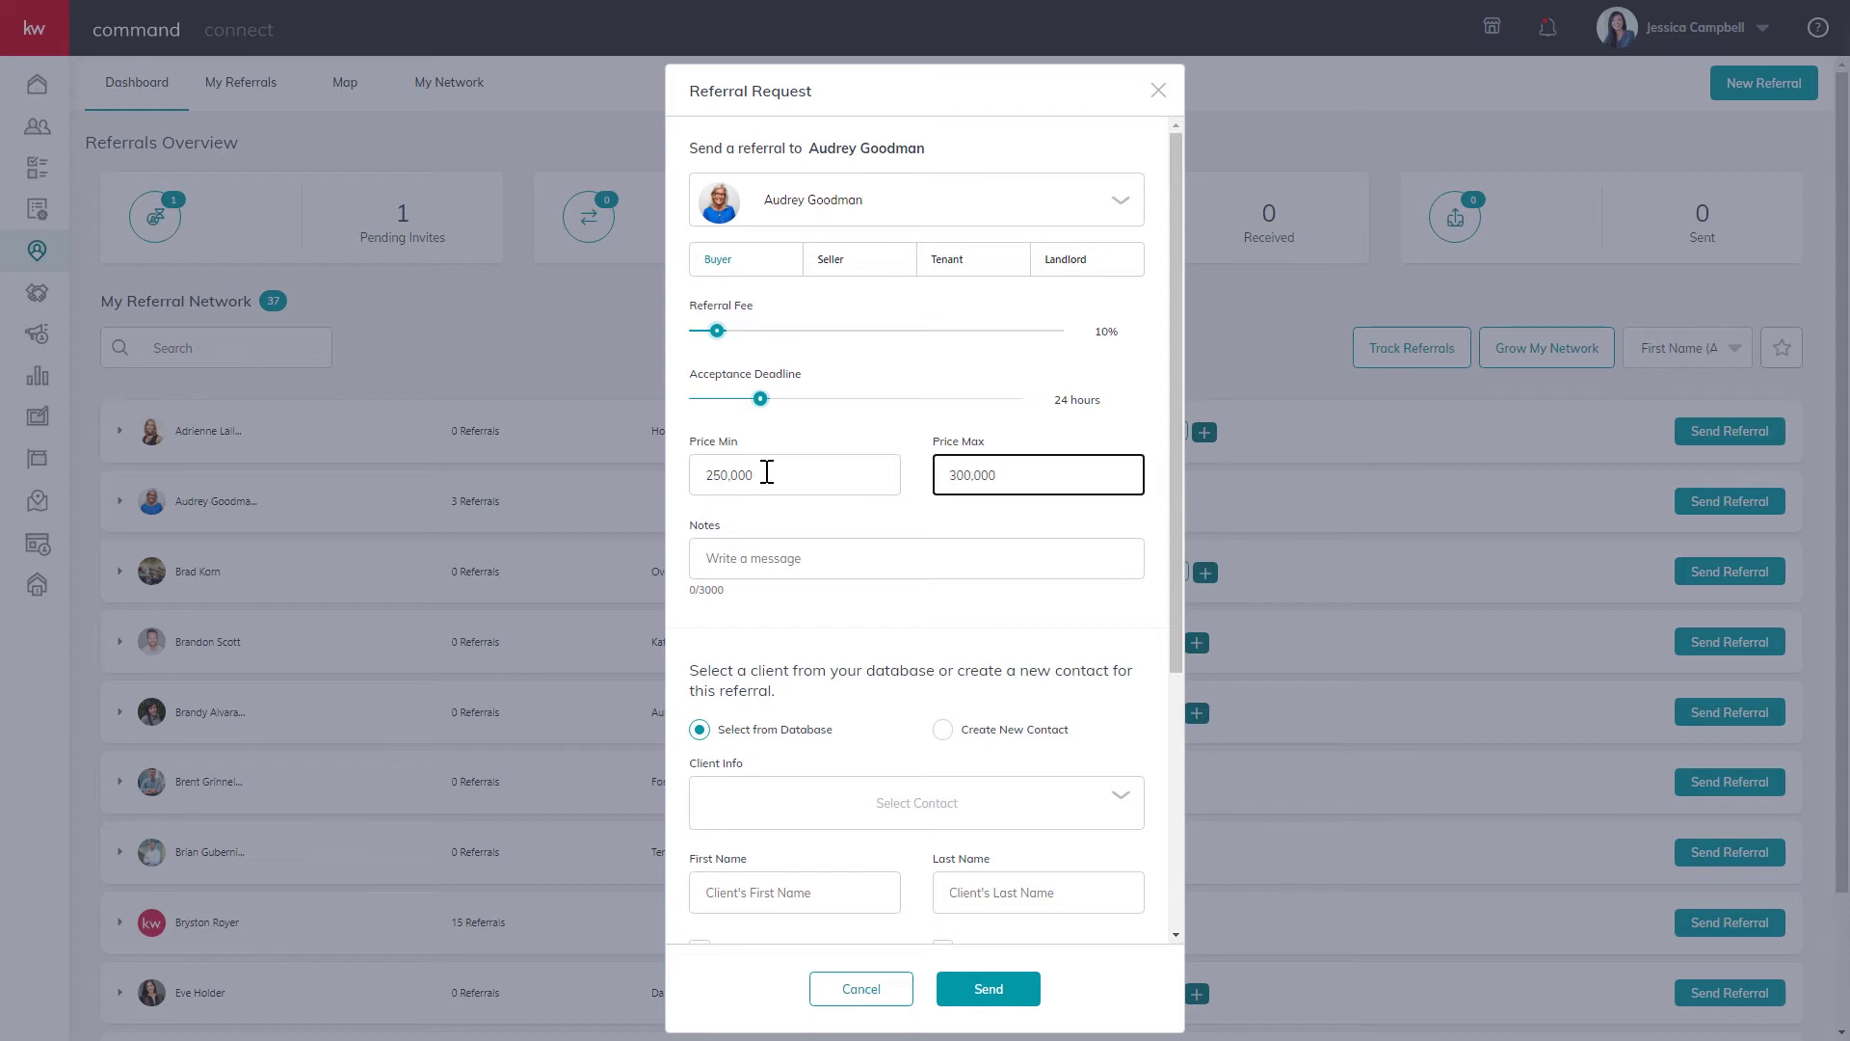
# Write the note 'Hey, I have a referral for you! Are you interested?' in the Notes field.
pyautogui.click(787, 561)
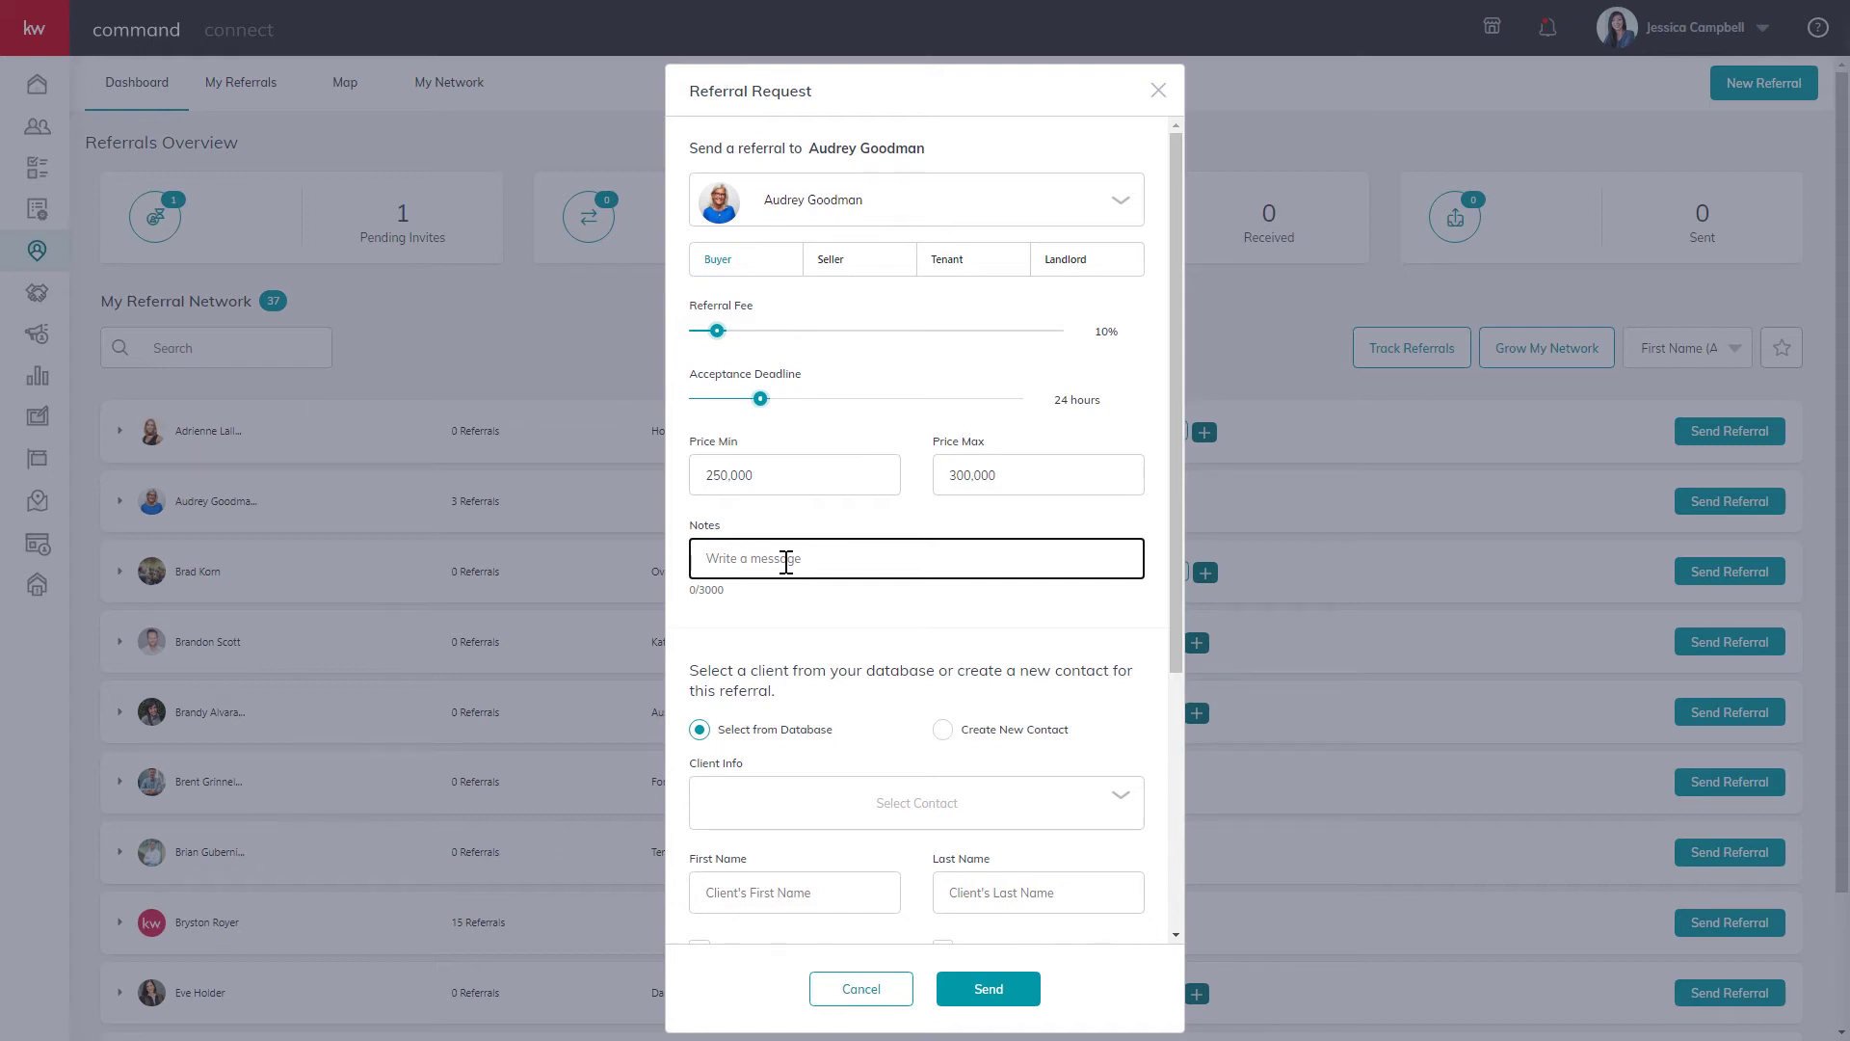
pyautogui.write('Hey, I have a referral for you! Are you interested?')
pyautogui.click(800, 639)
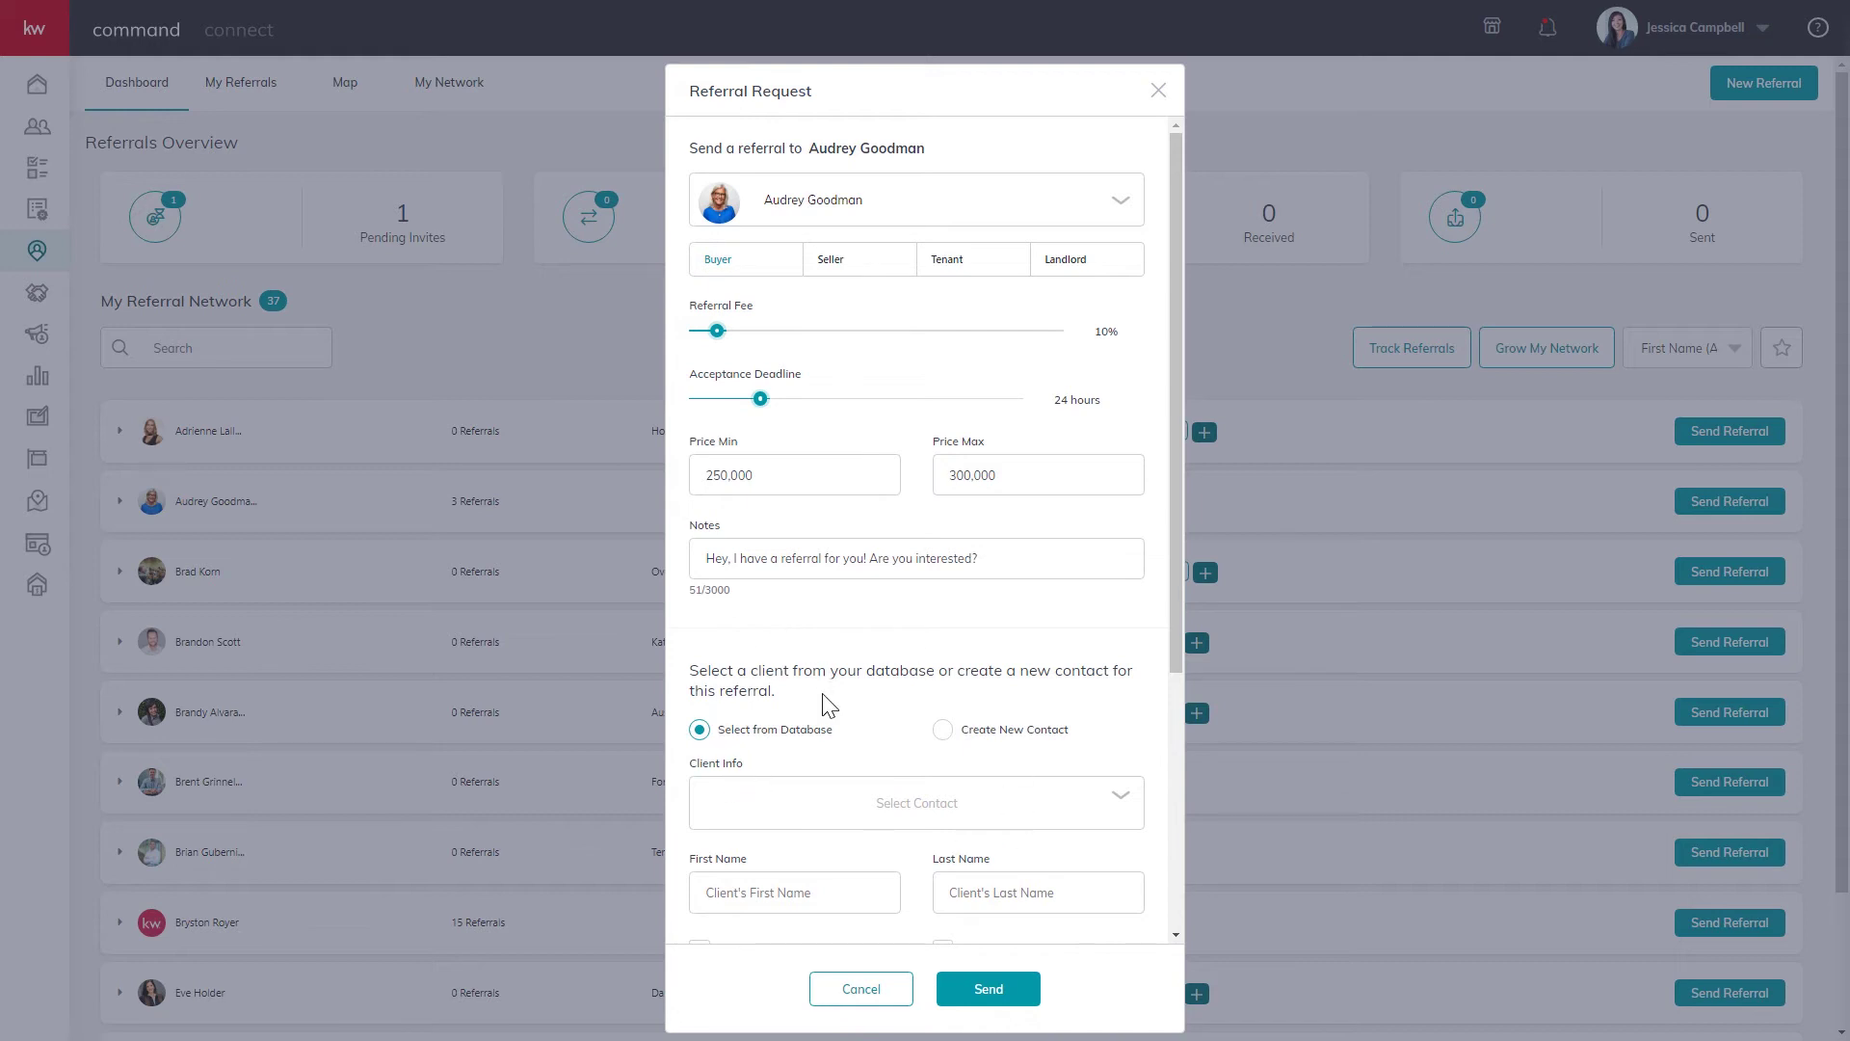
# Search the contact database by the client's name and attach the matching contact.
pyautogui.scroll(-1, 847, 712)
pyautogui.scroll(-2, 847, 713)
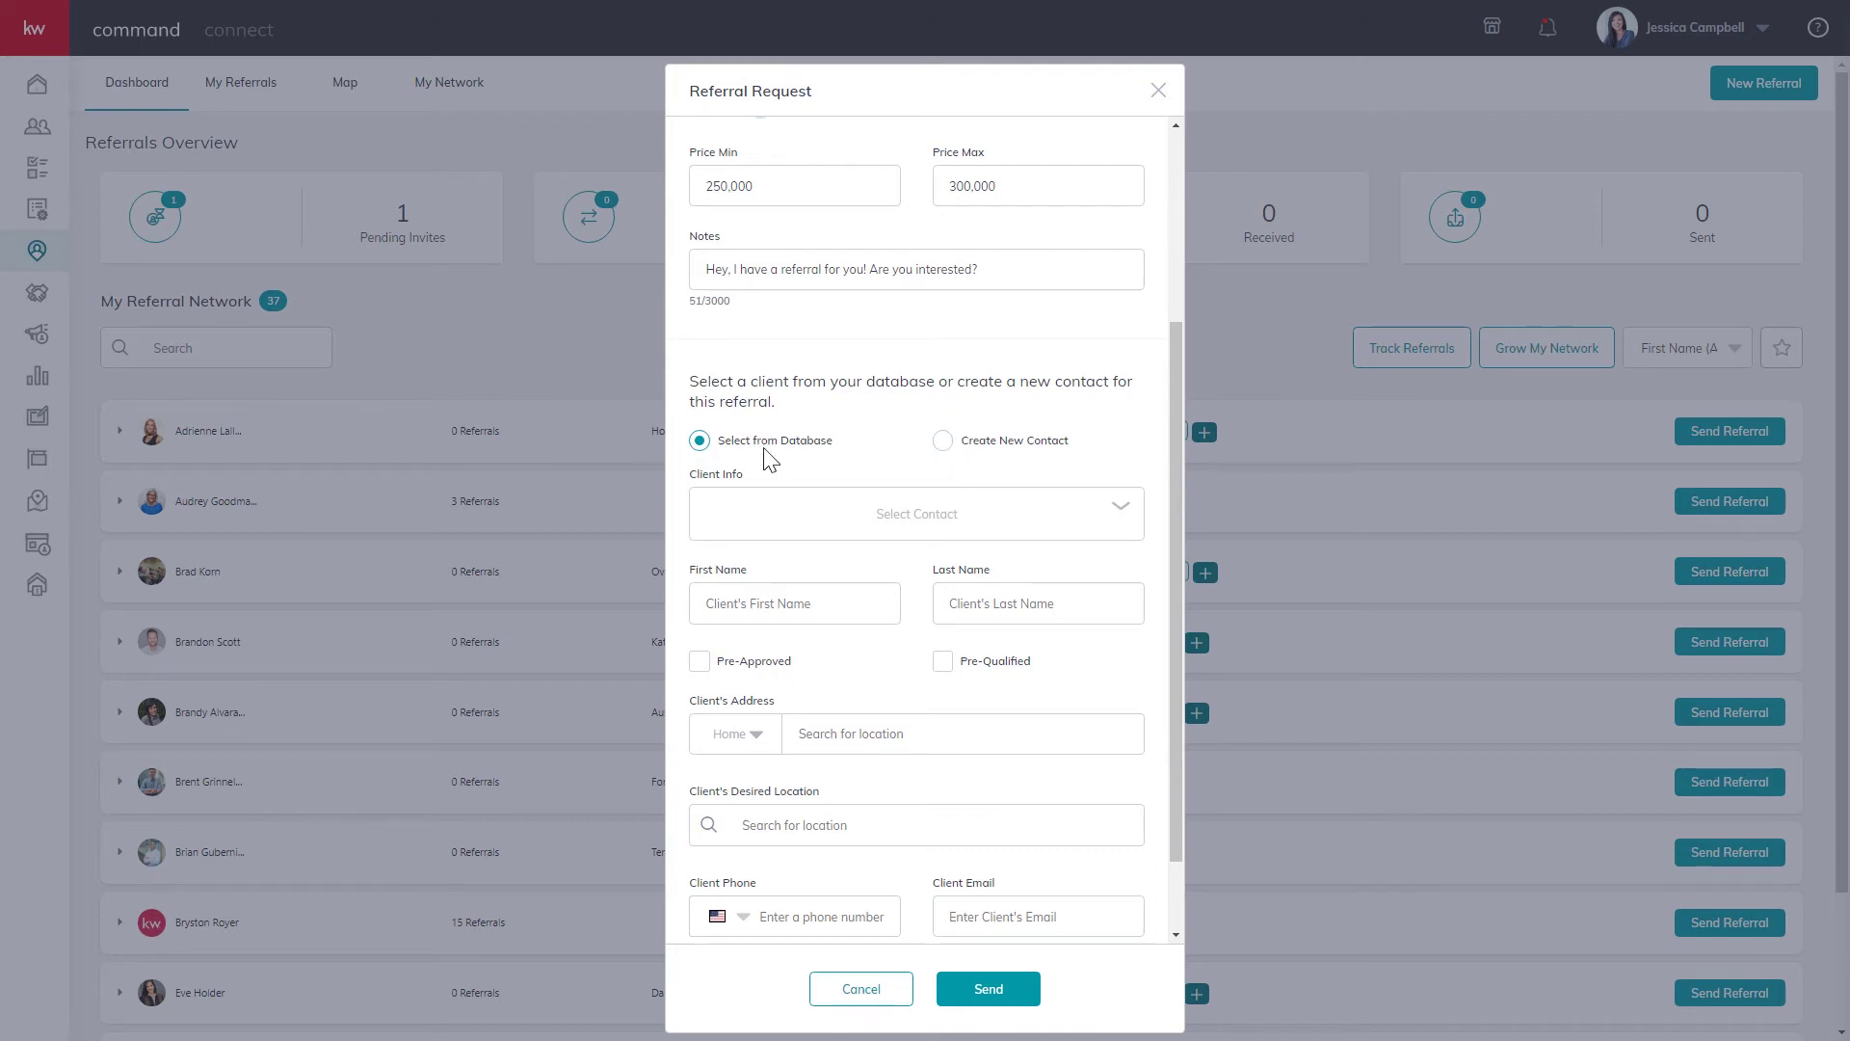
pyautogui.click(935, 522)
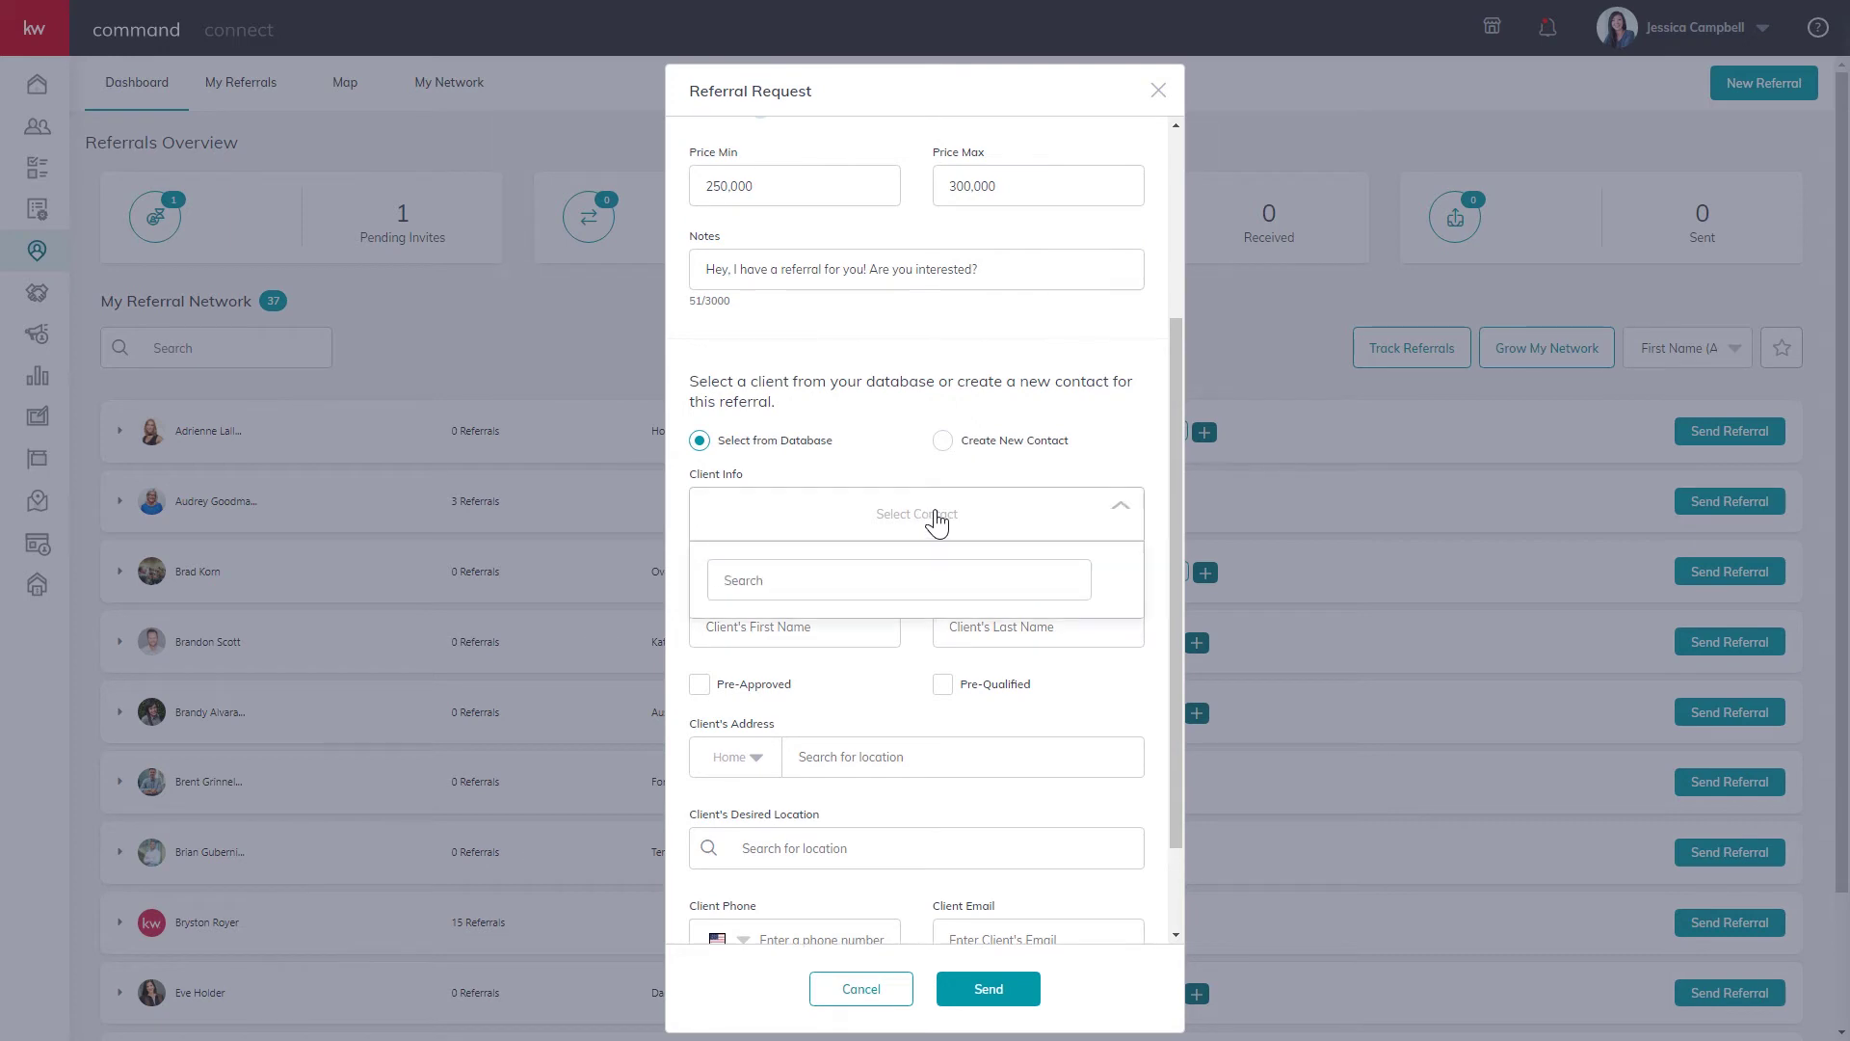
pyautogui.click(882, 568)
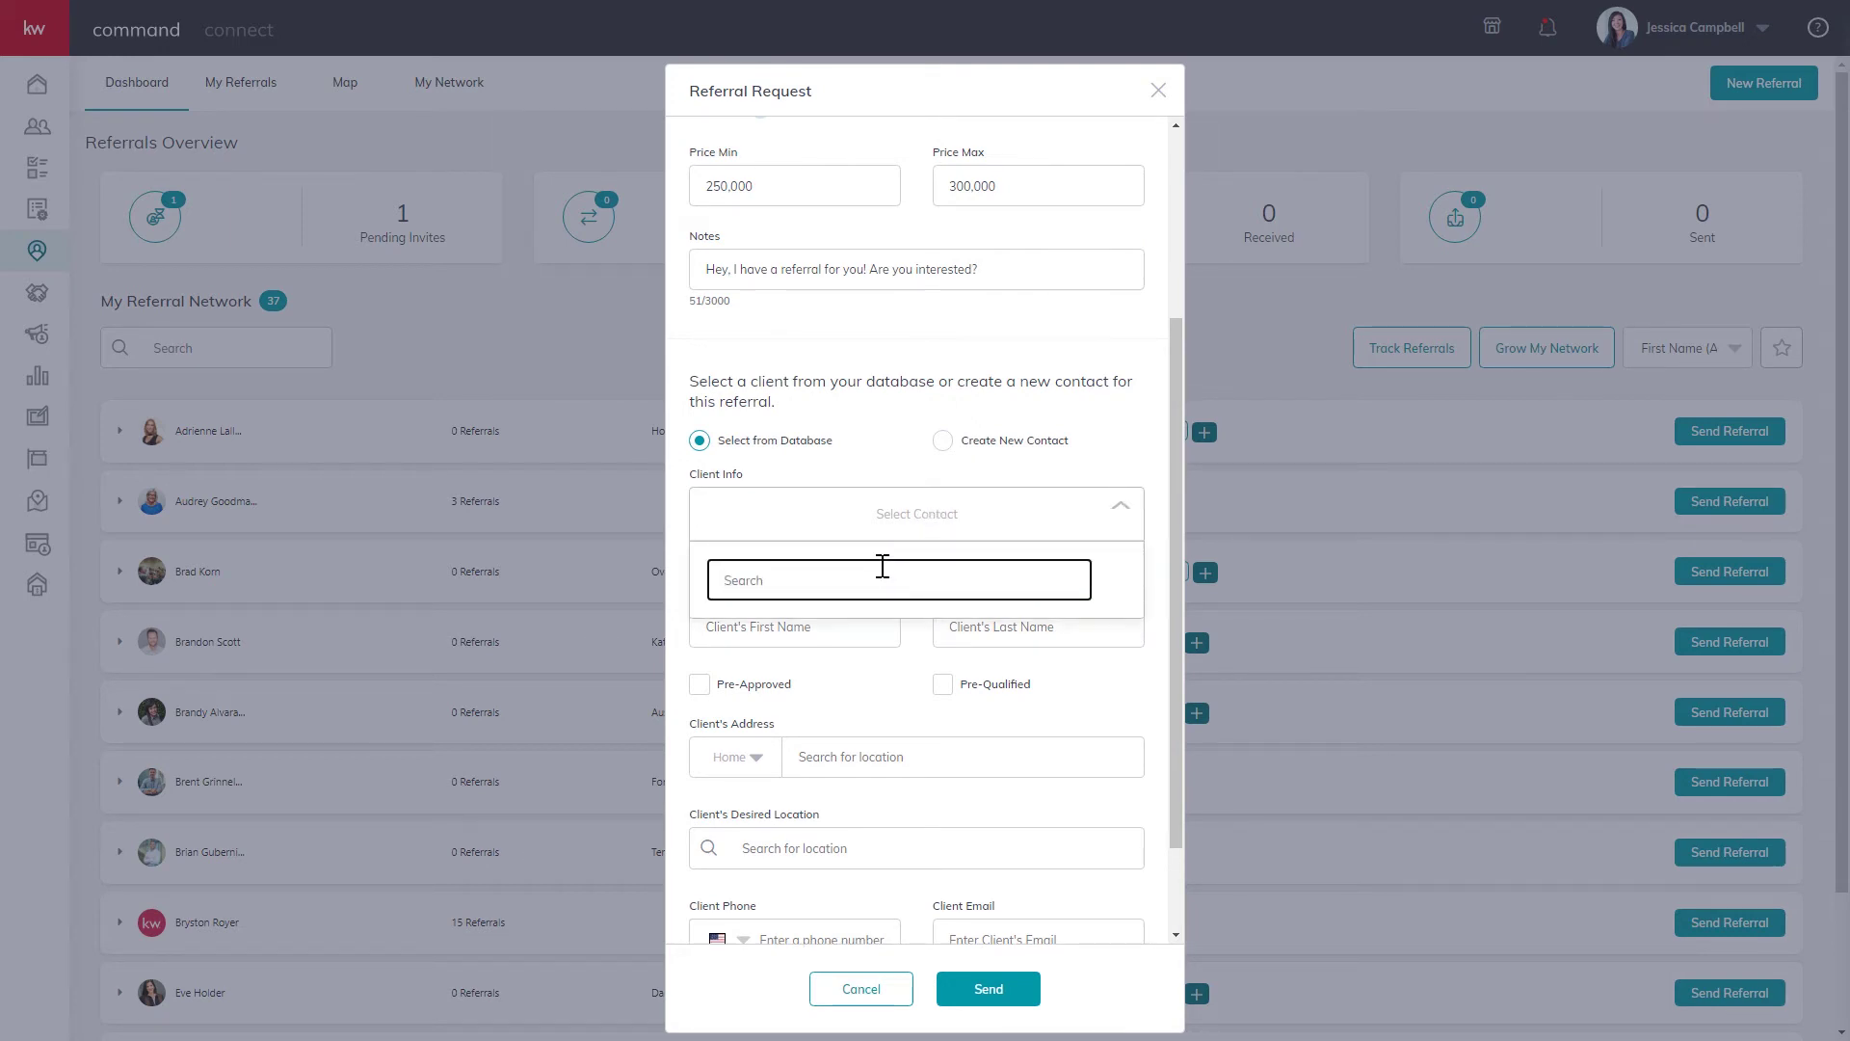
pyautogui.write('paul')
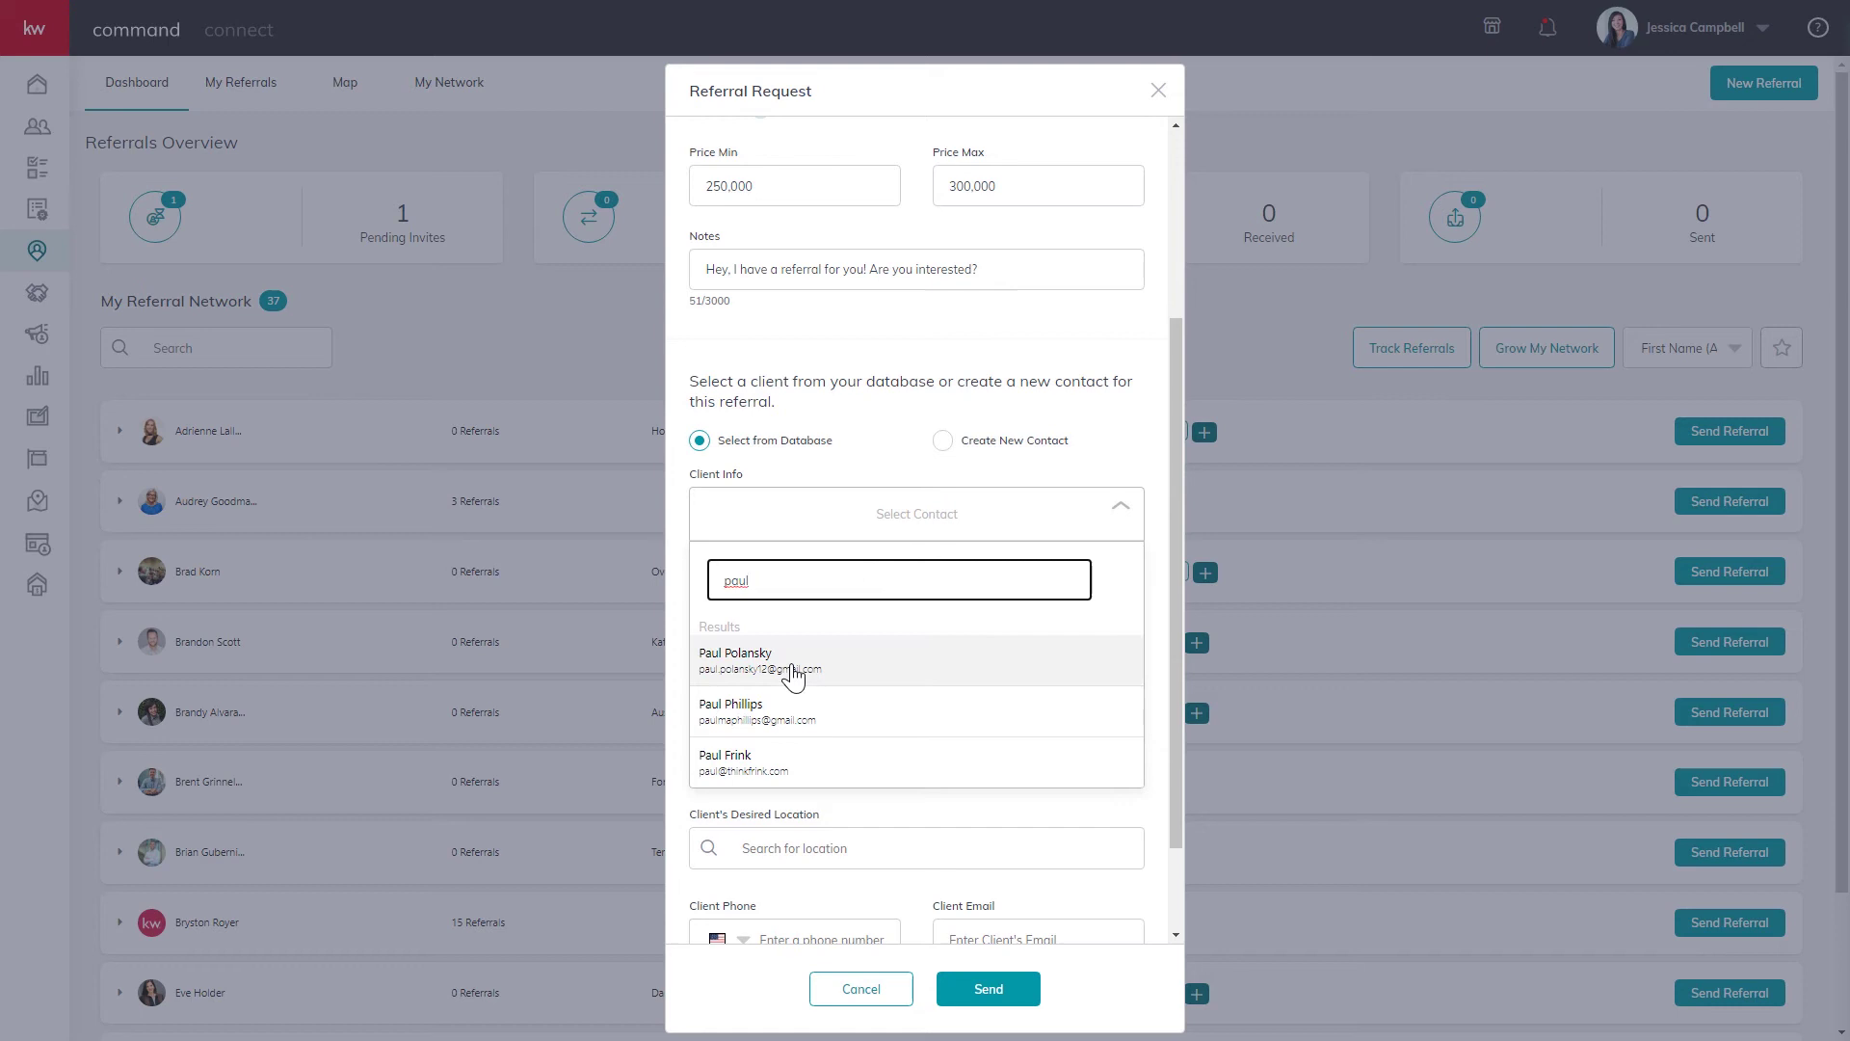
pyautogui.click(792, 677)
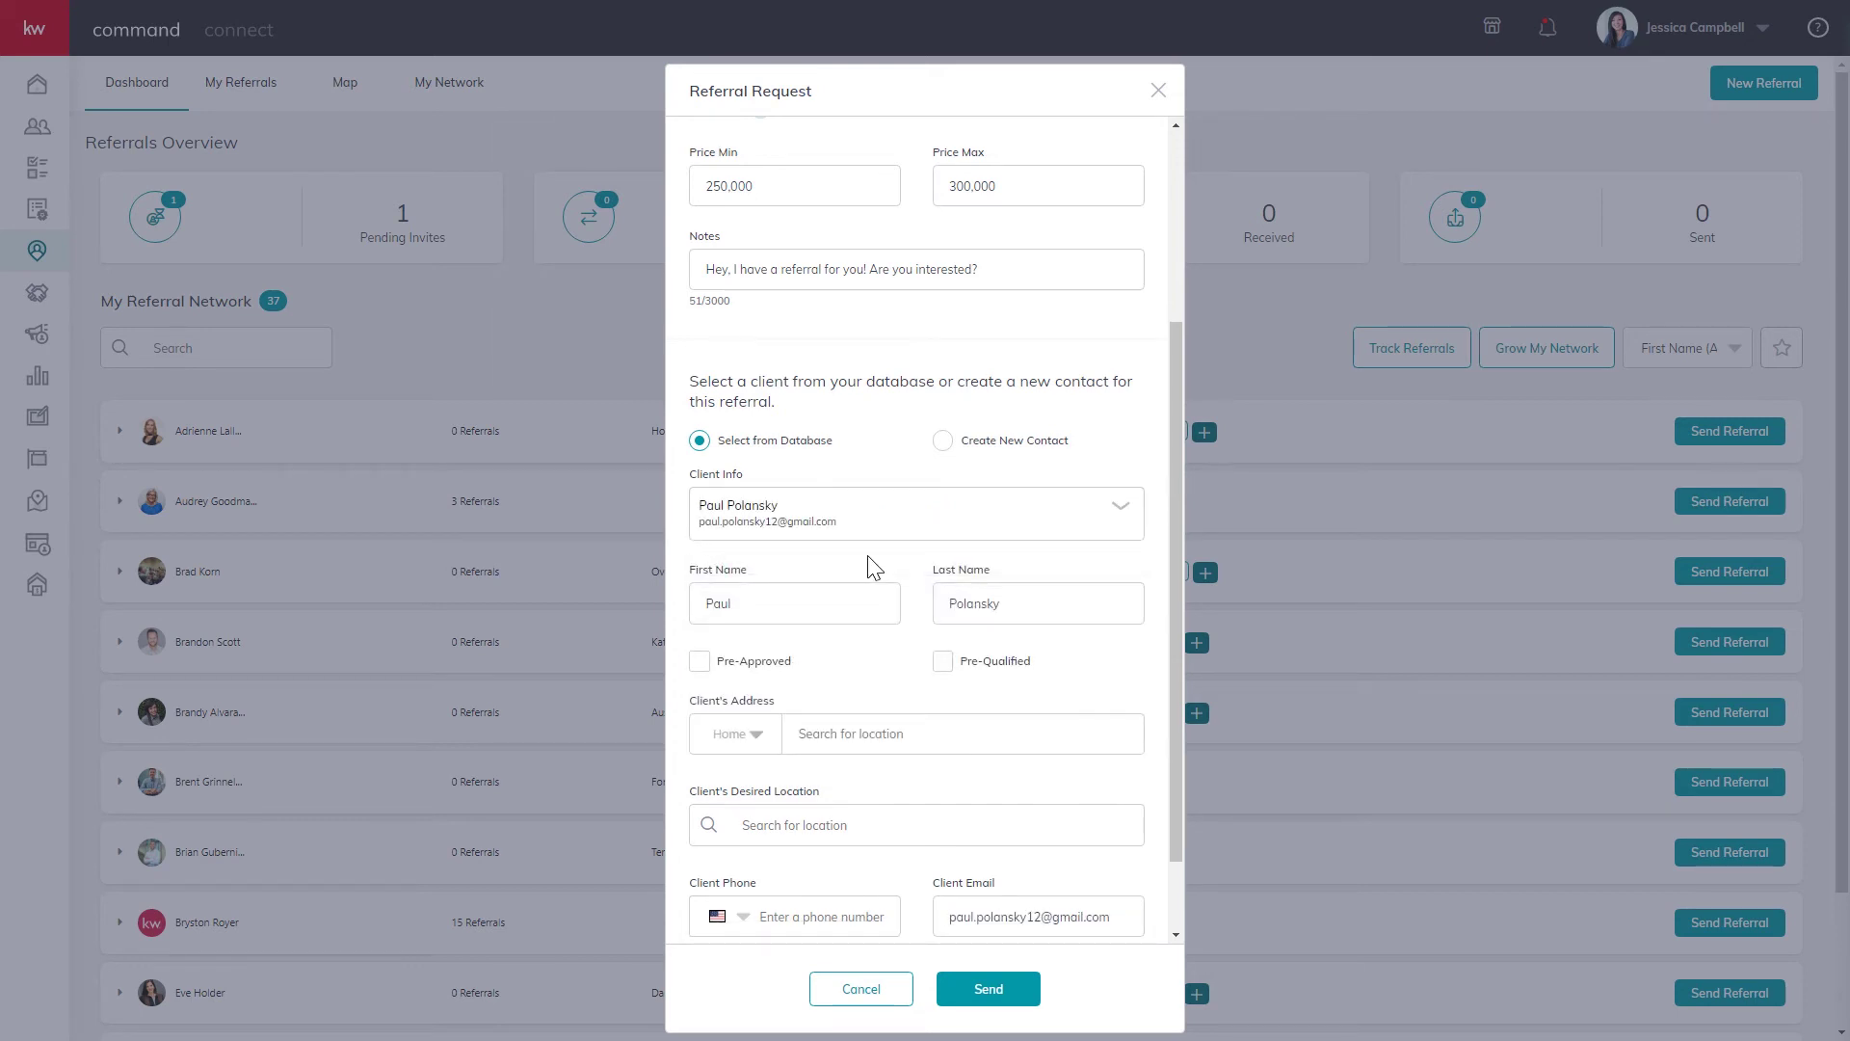
# Add the client as a new contact with first and last name, marked pre-approved and pre-qualified.
pyautogui.click(942, 440)
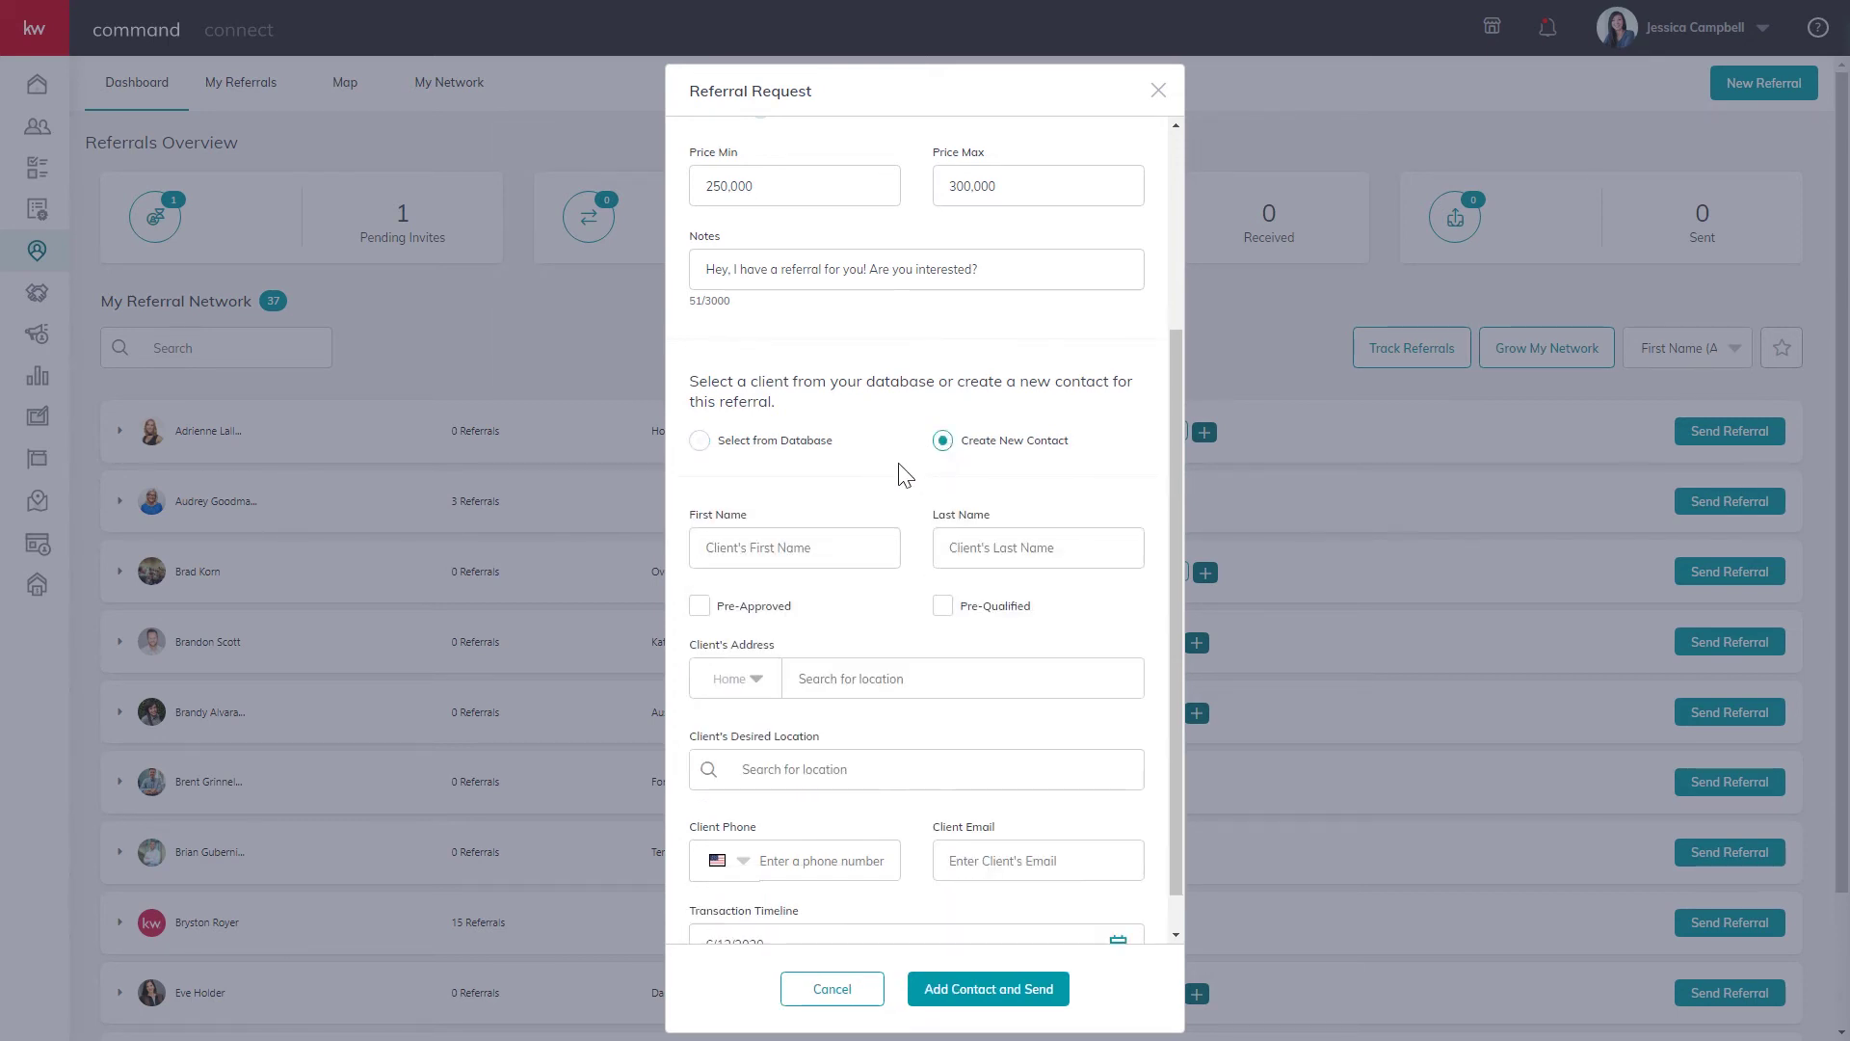
pyautogui.click(825, 545)
pyautogui.press('Tab')
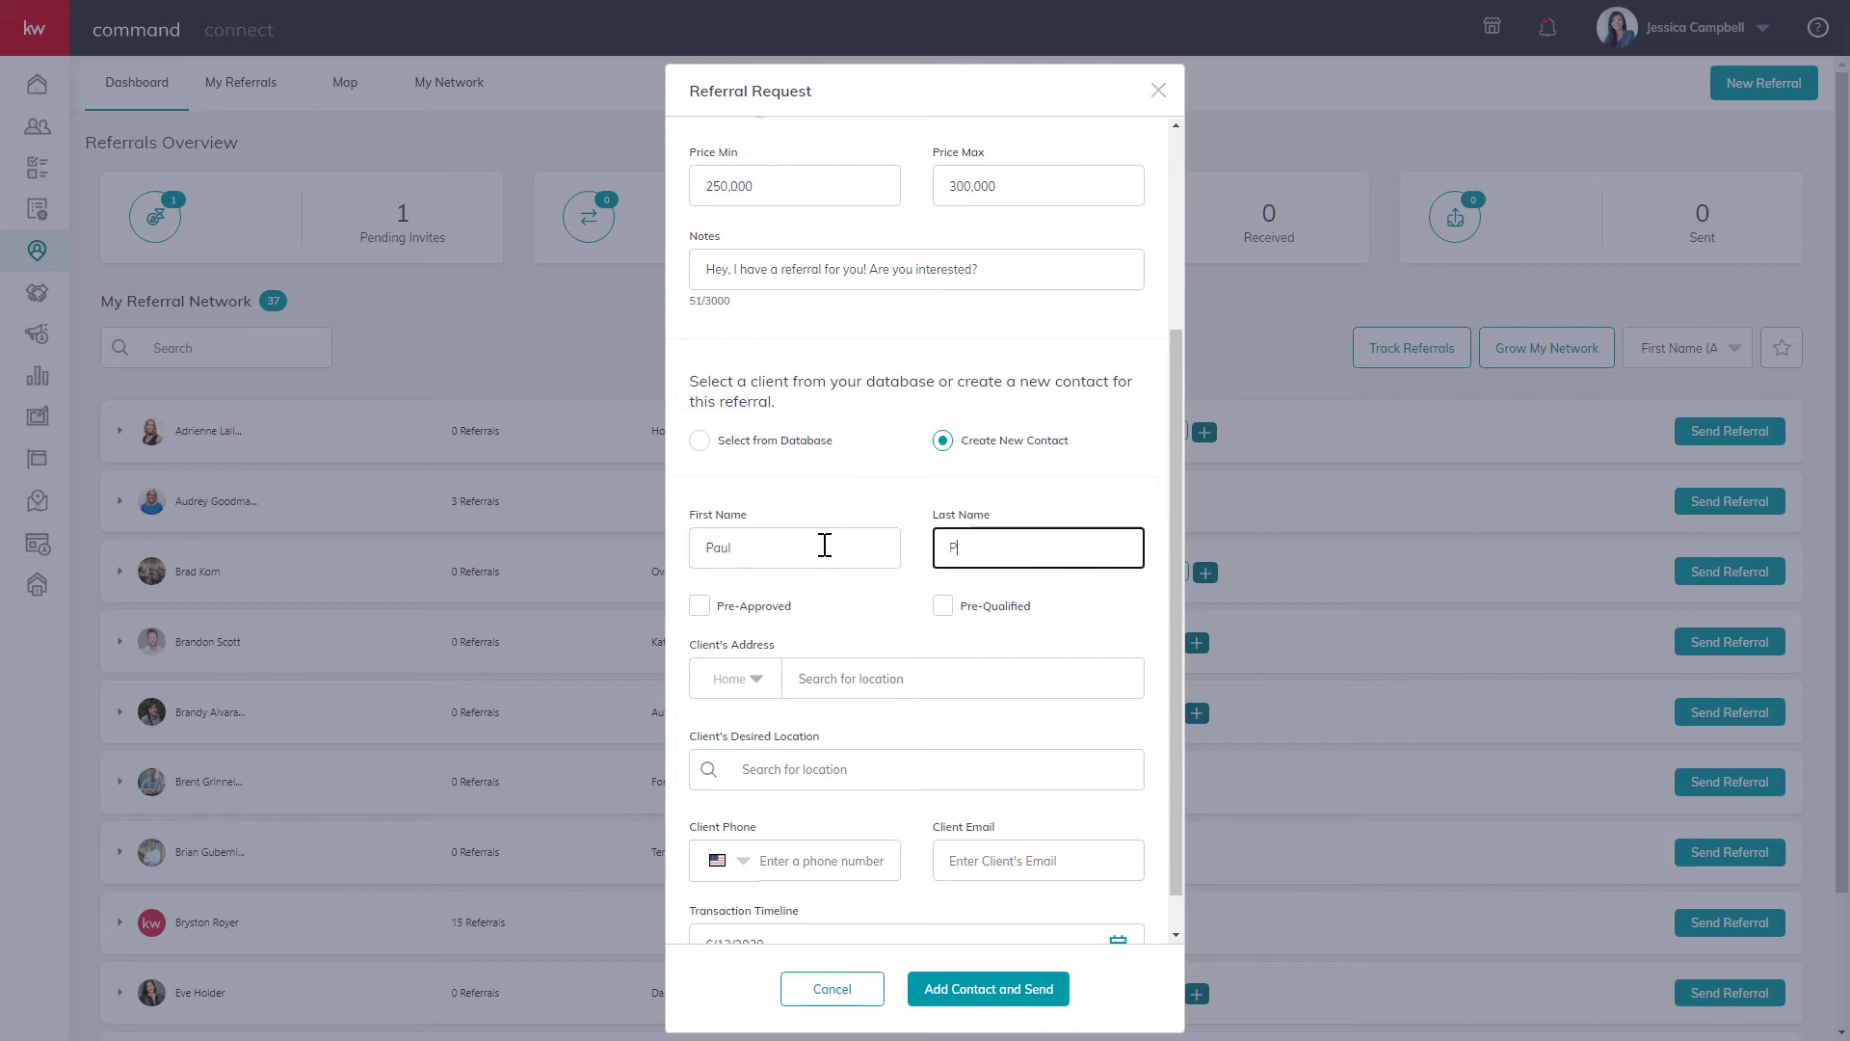
pyautogui.click(698, 609)
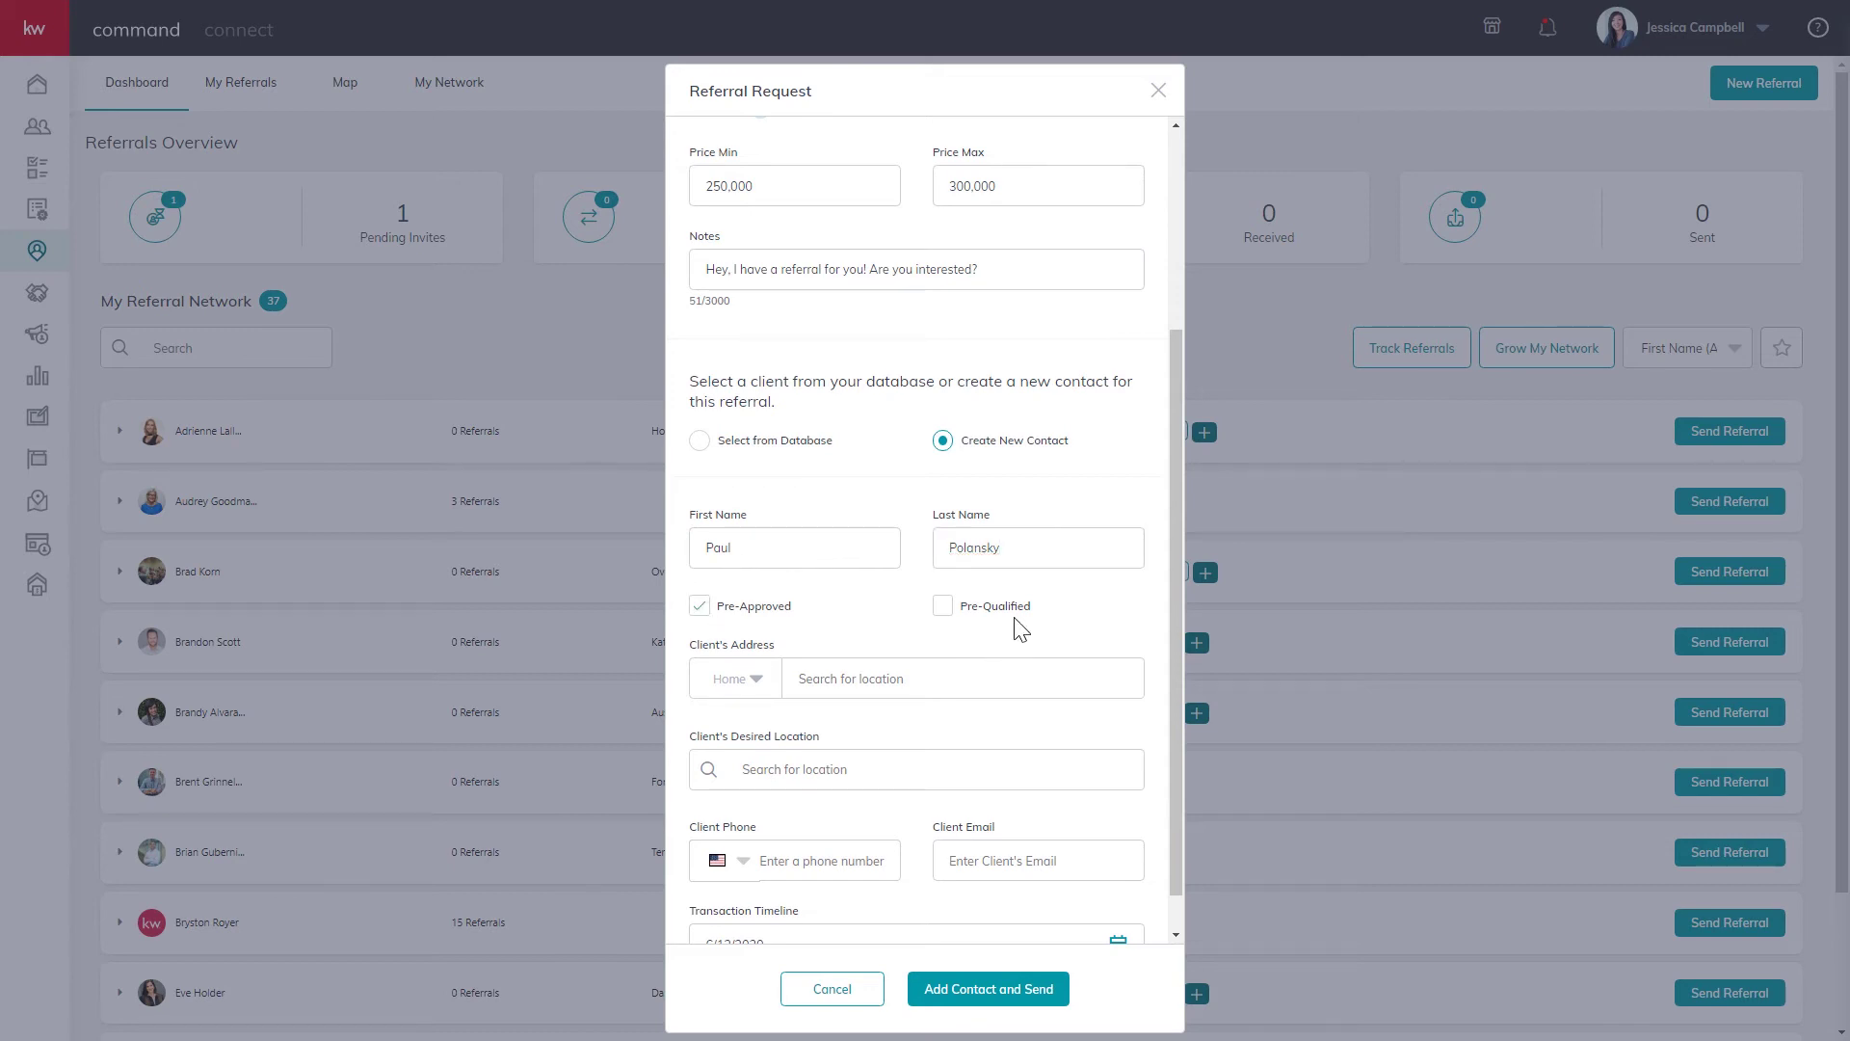
pyautogui.click(943, 610)
# Fill in the client's suggested home address and set the desired location to Austin, TX.
pyautogui.scroll(-1, 896, 624)
pyautogui.click(855, 637)
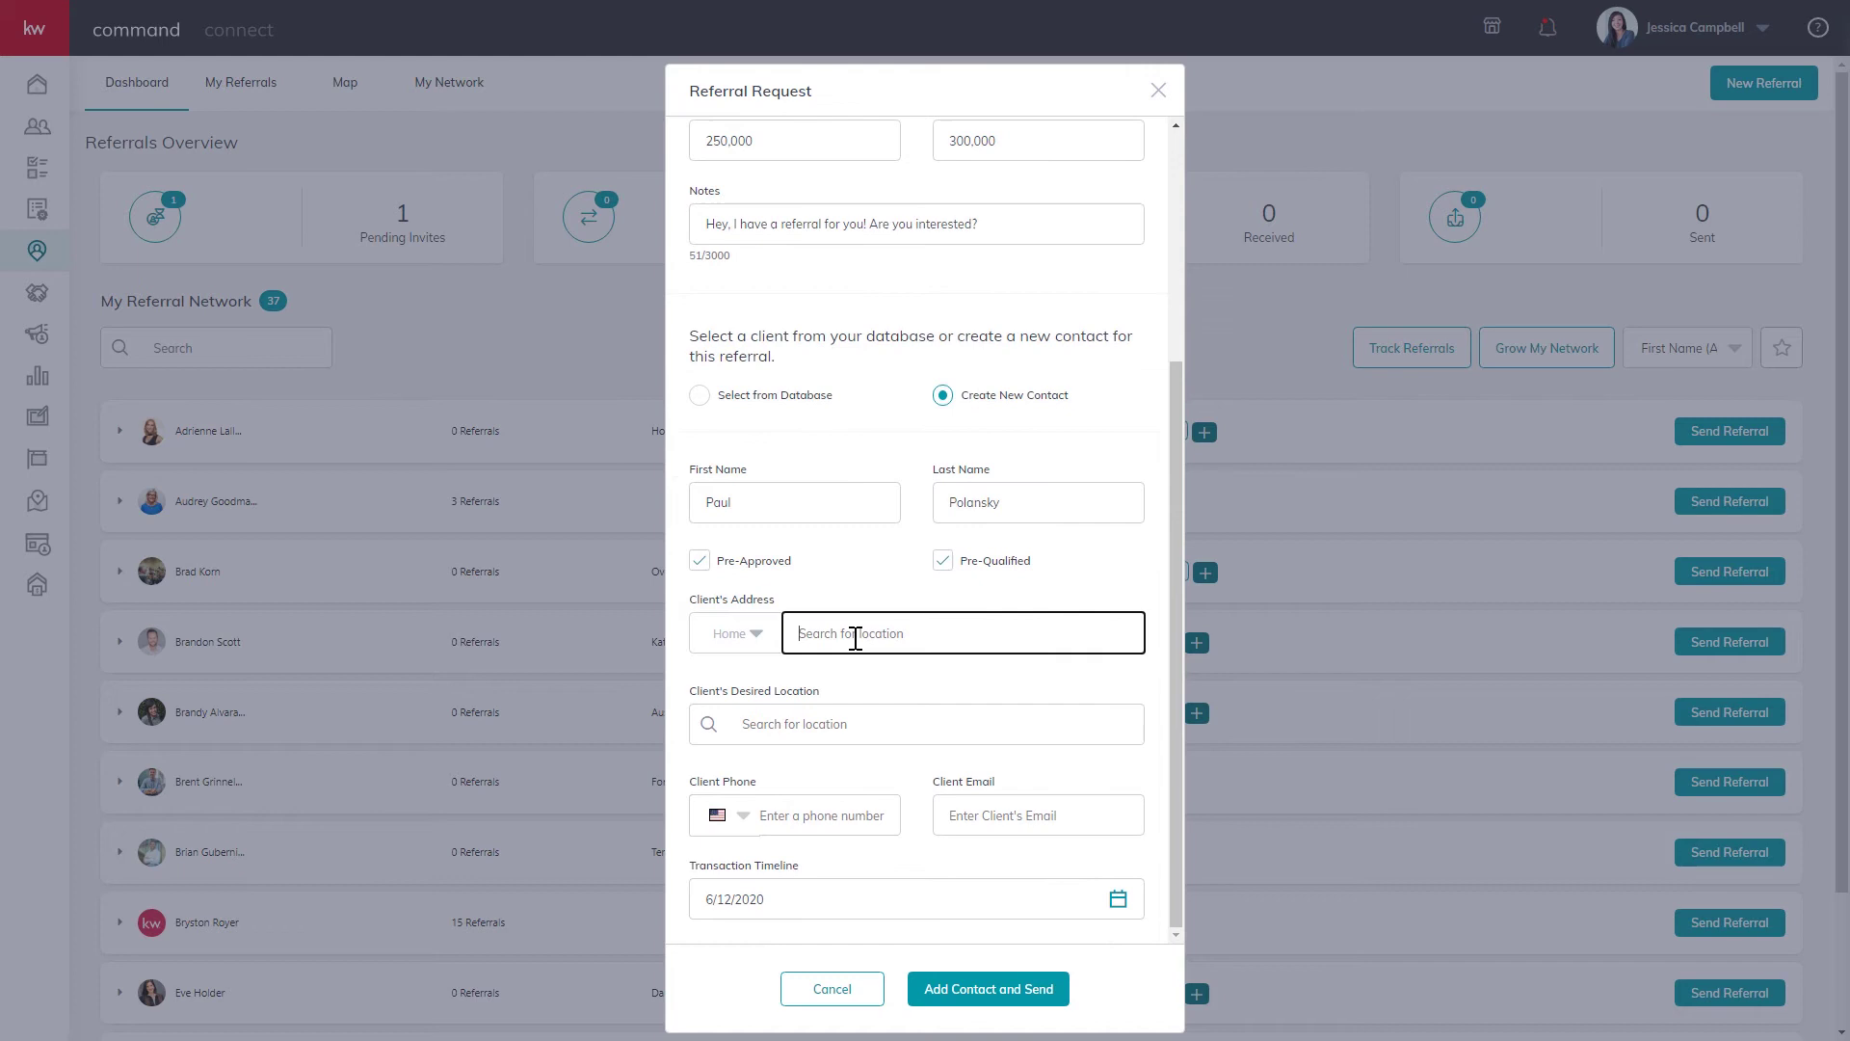
pyautogui.write('10')
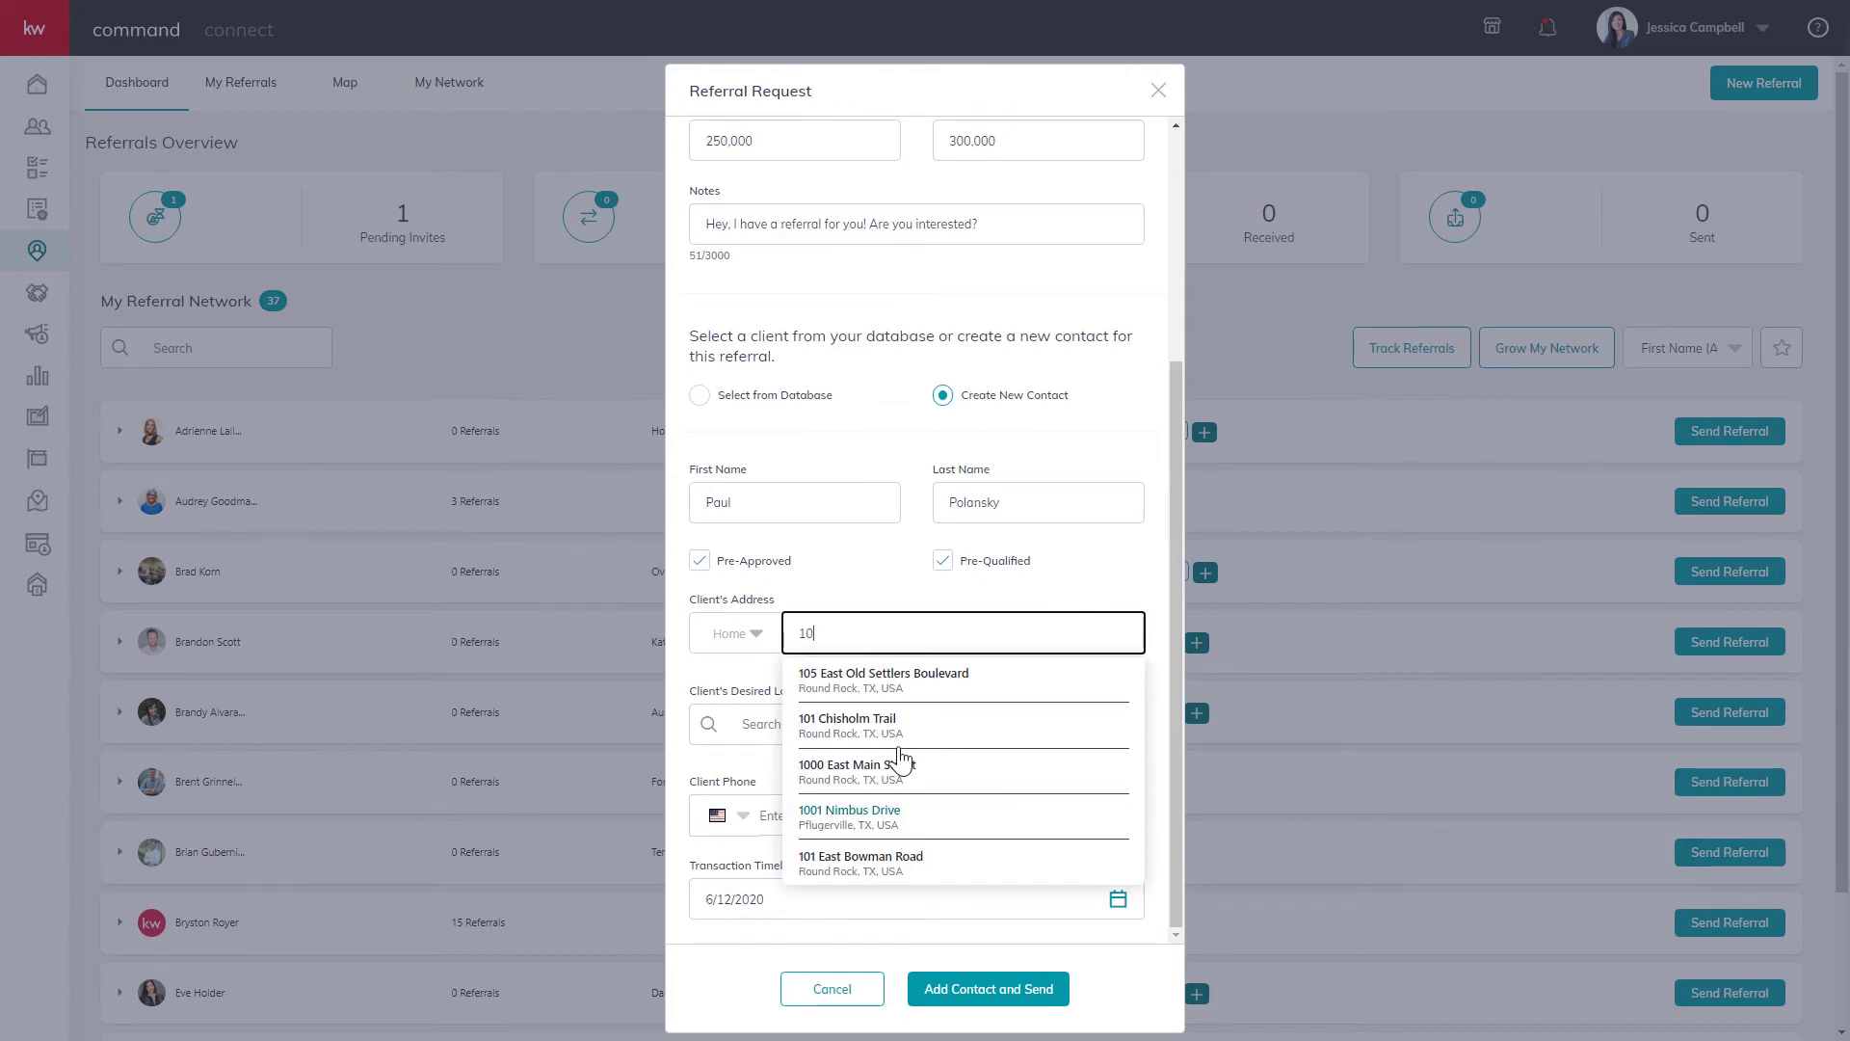
pyautogui.click(863, 865)
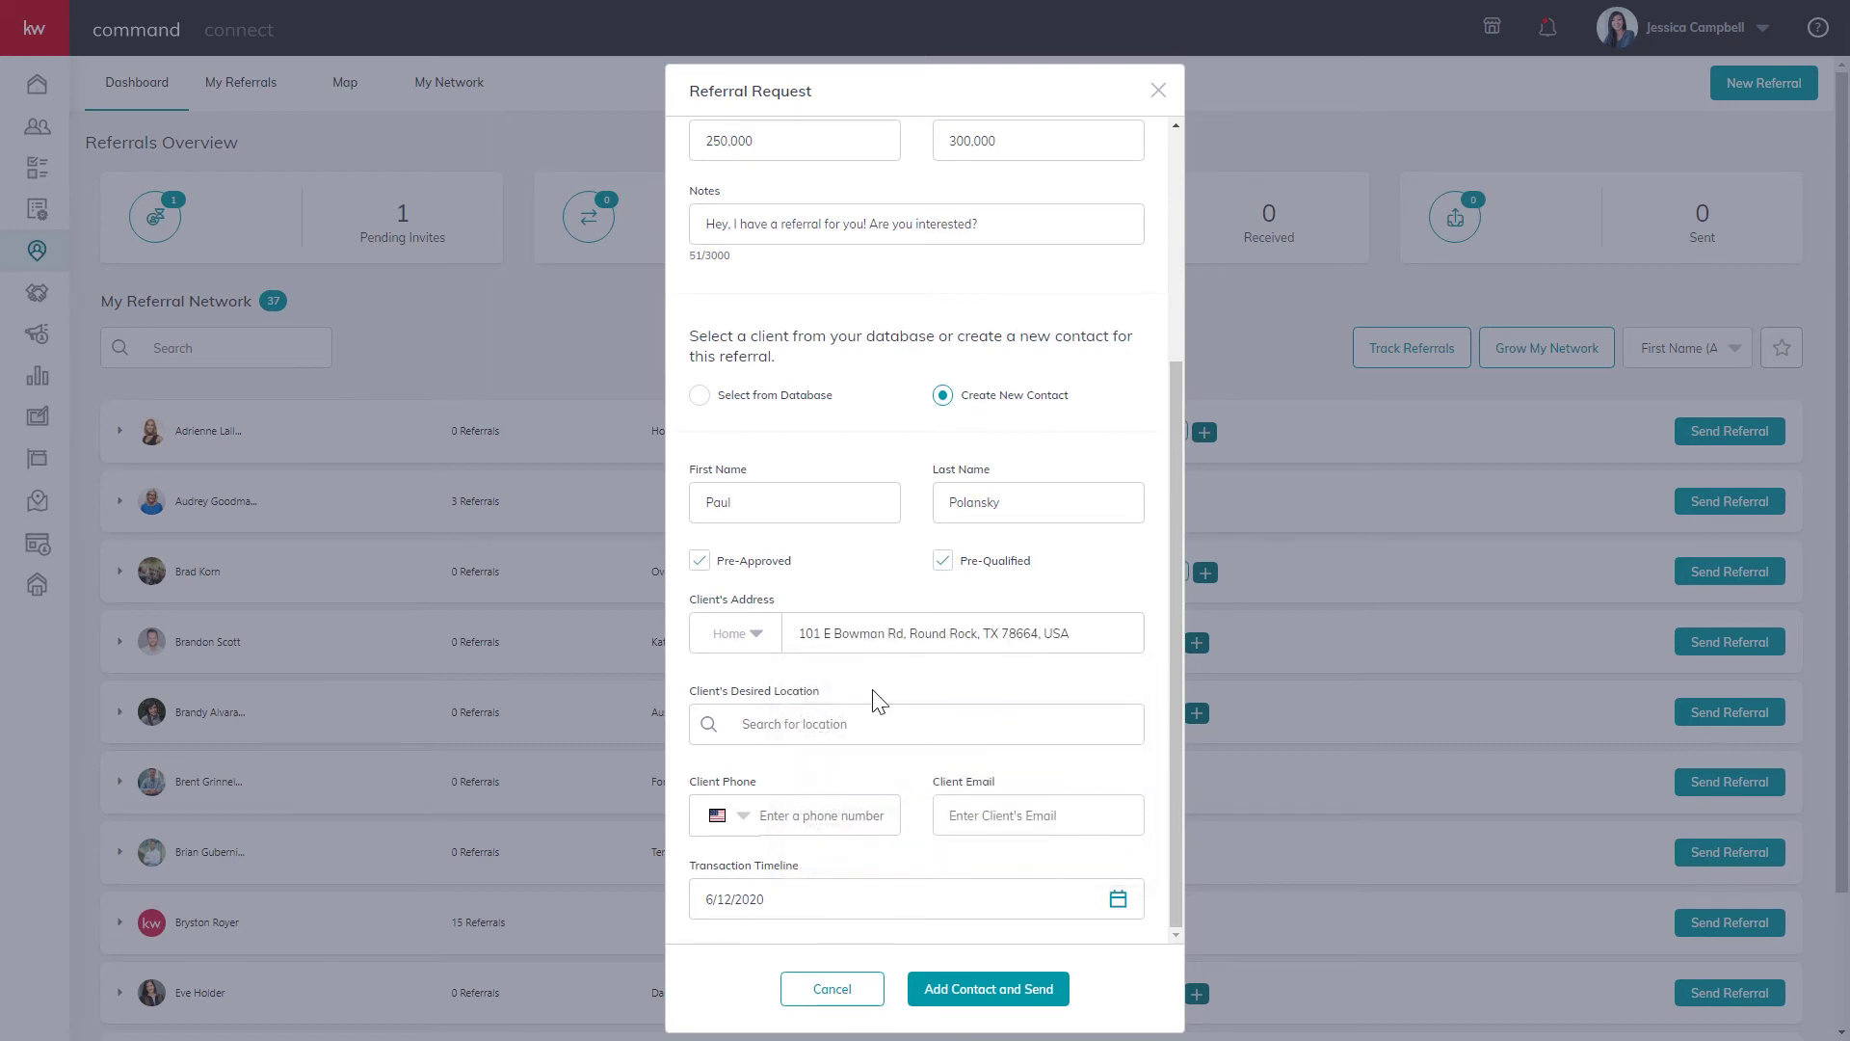
pyautogui.click(844, 733)
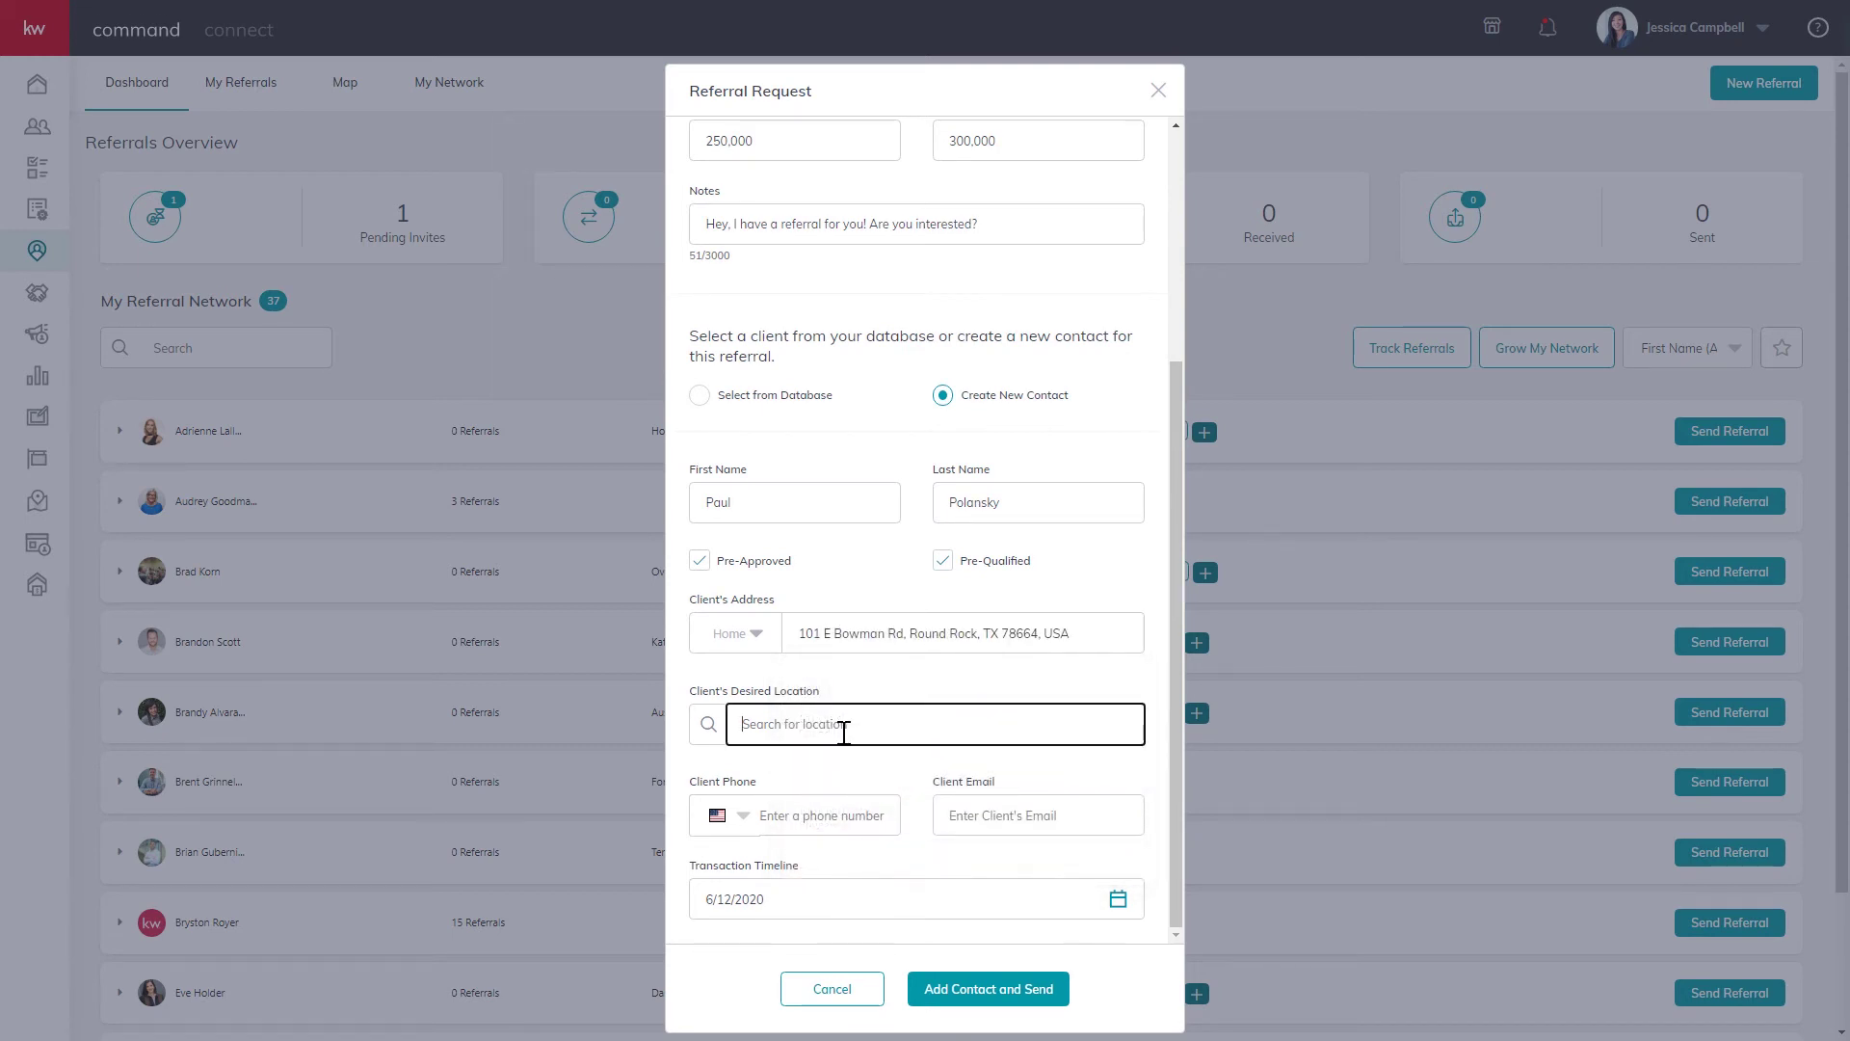
pyautogui.write('Austin,')
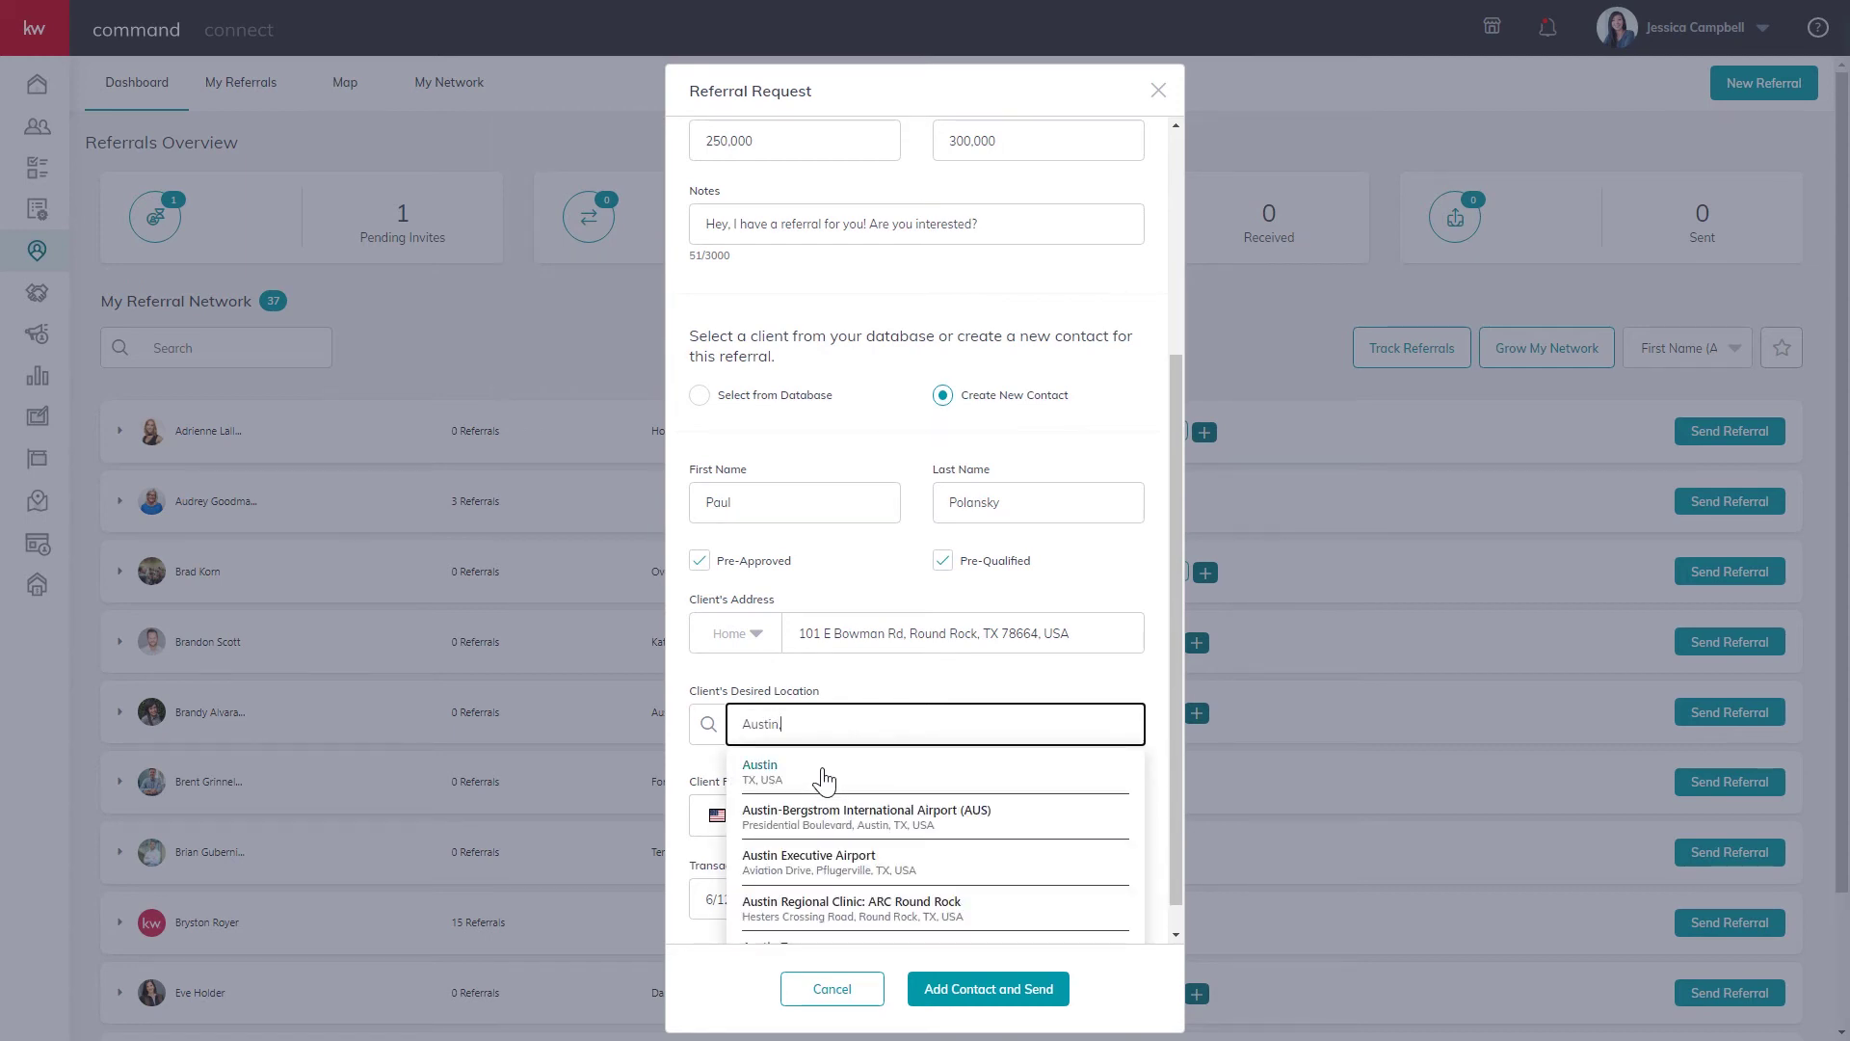
pyautogui.click(822, 776)
# Enter the client's phone number and e-mail address.
pyautogui.scroll(-1, 906, 689)
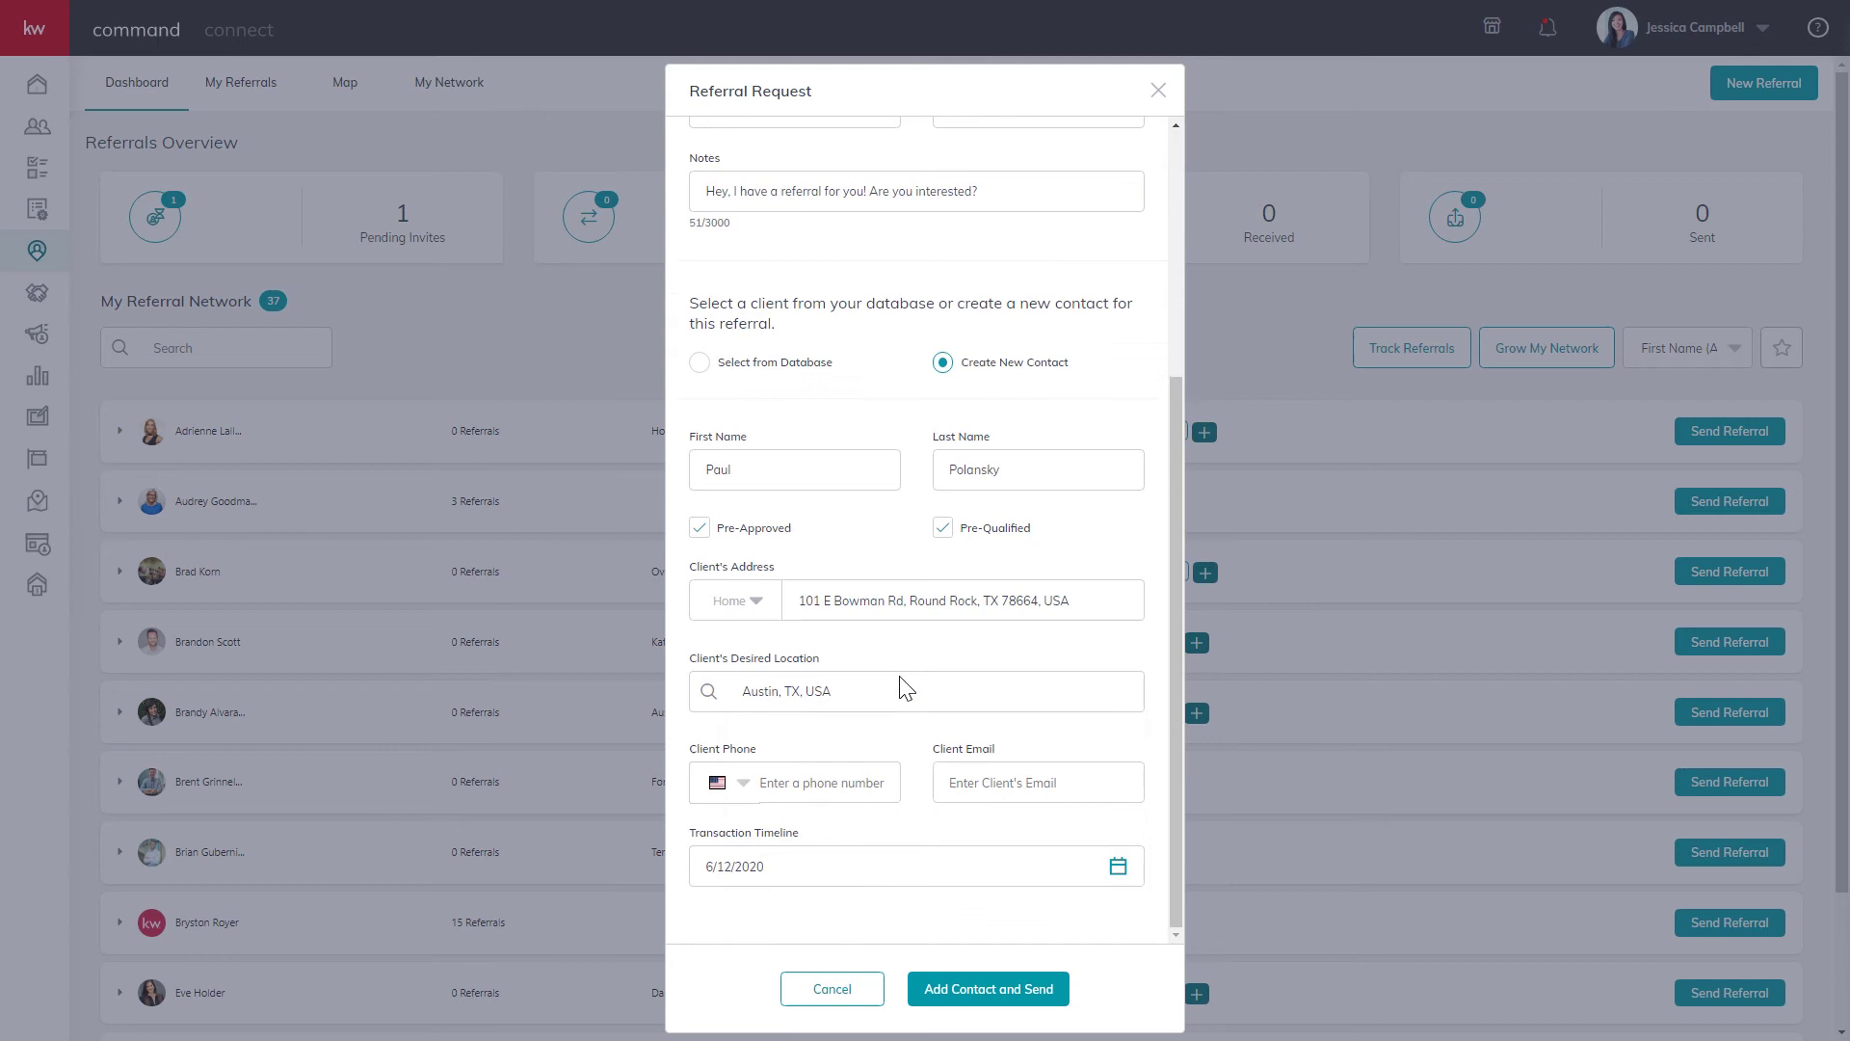
pyautogui.click(802, 786)
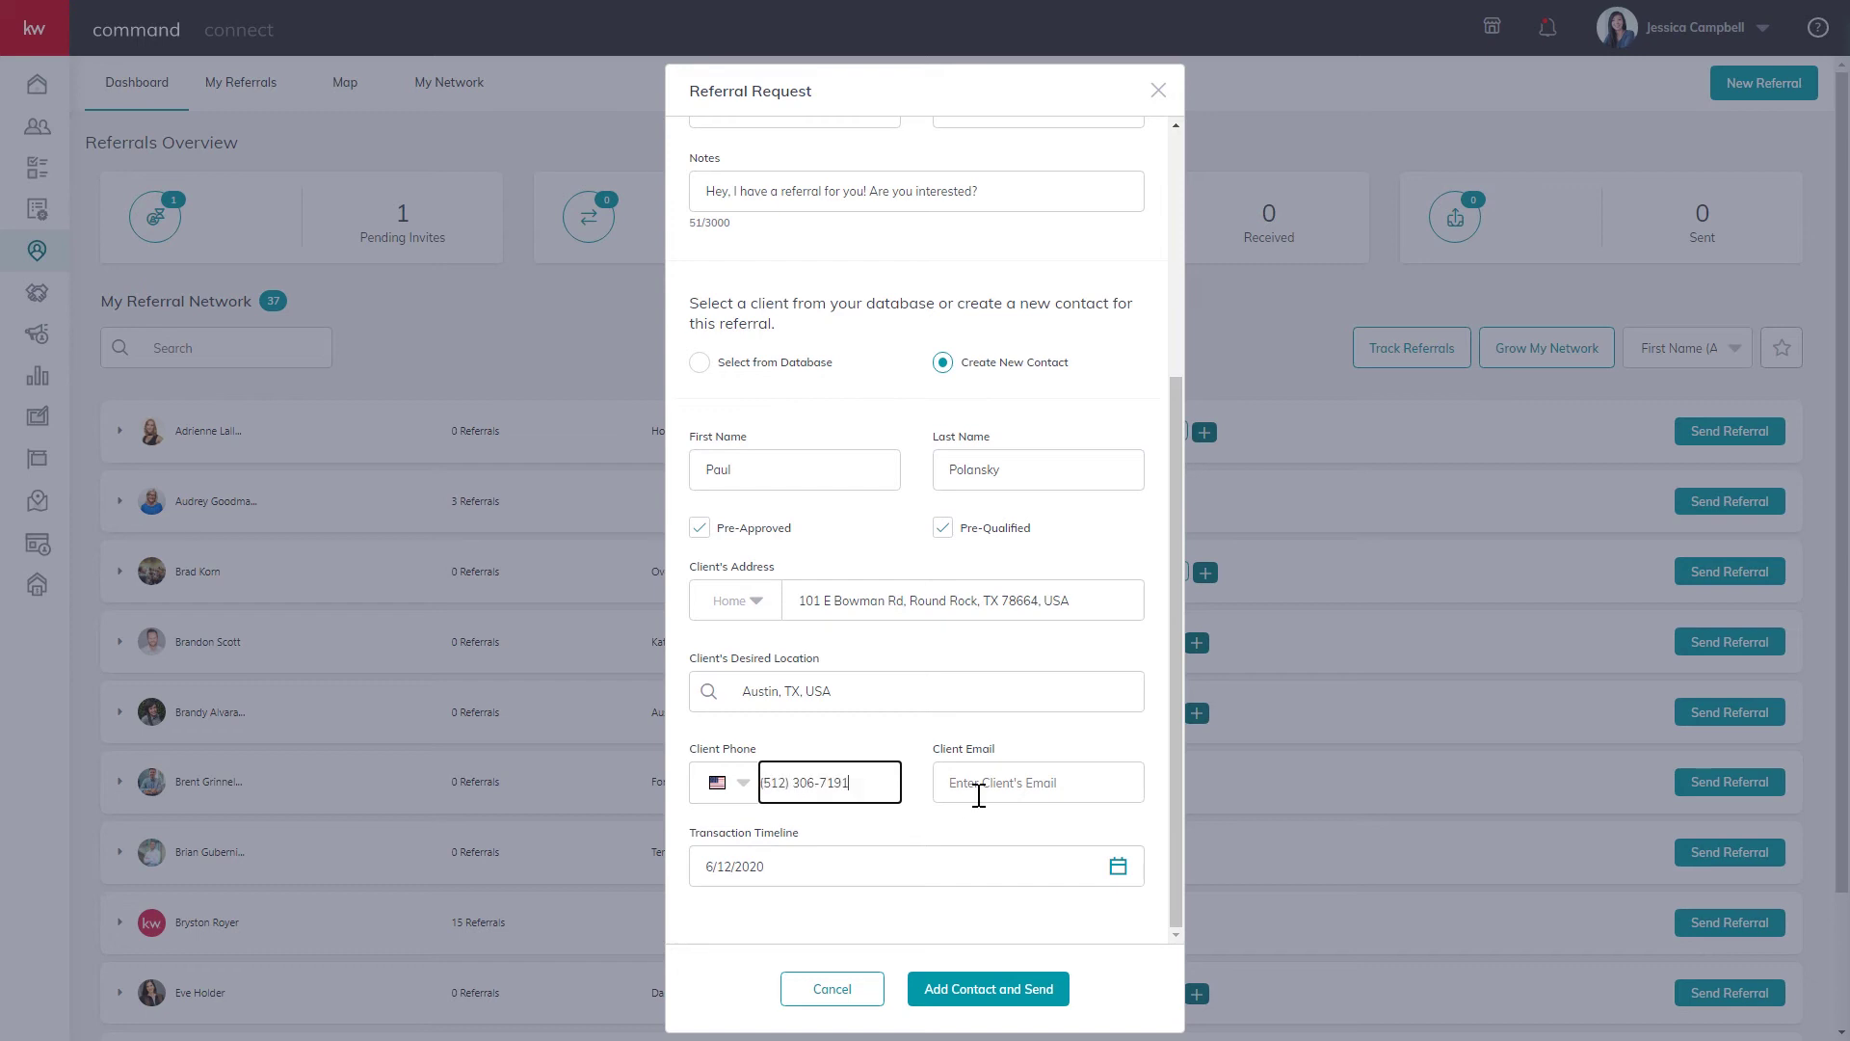
pyautogui.click(998, 790)
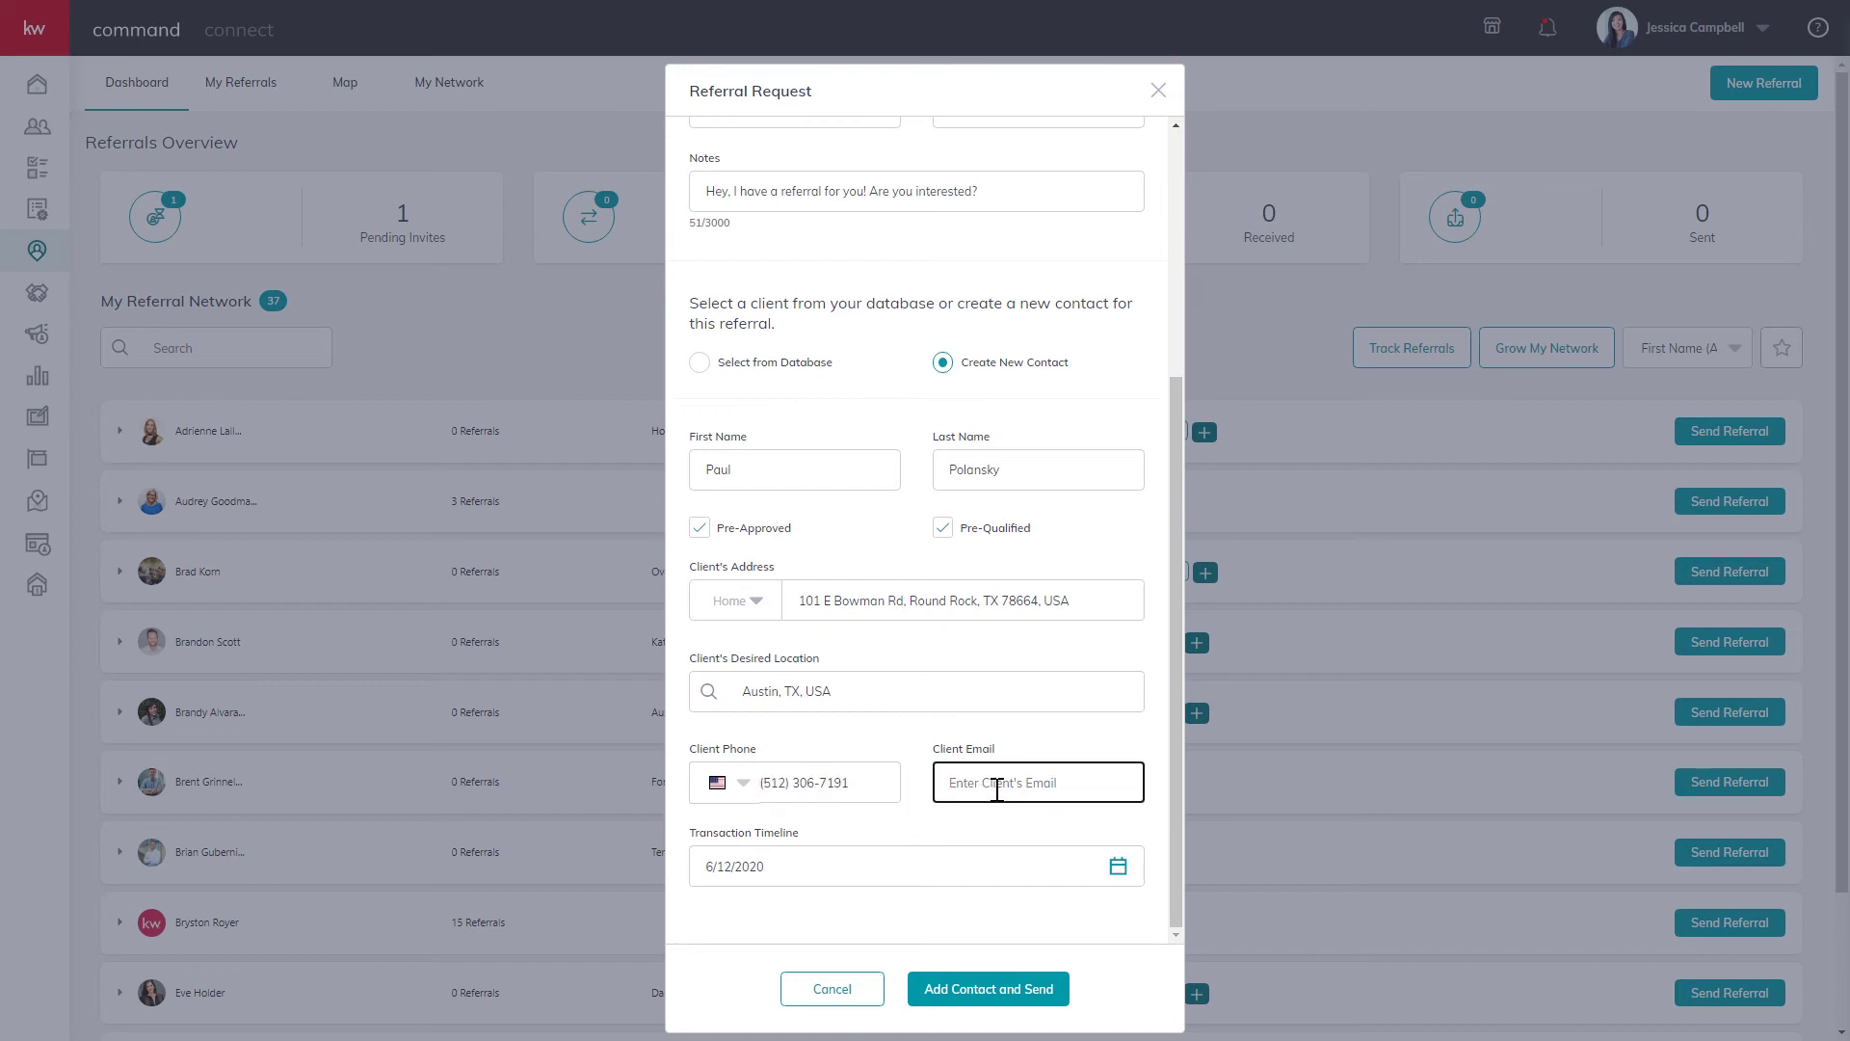
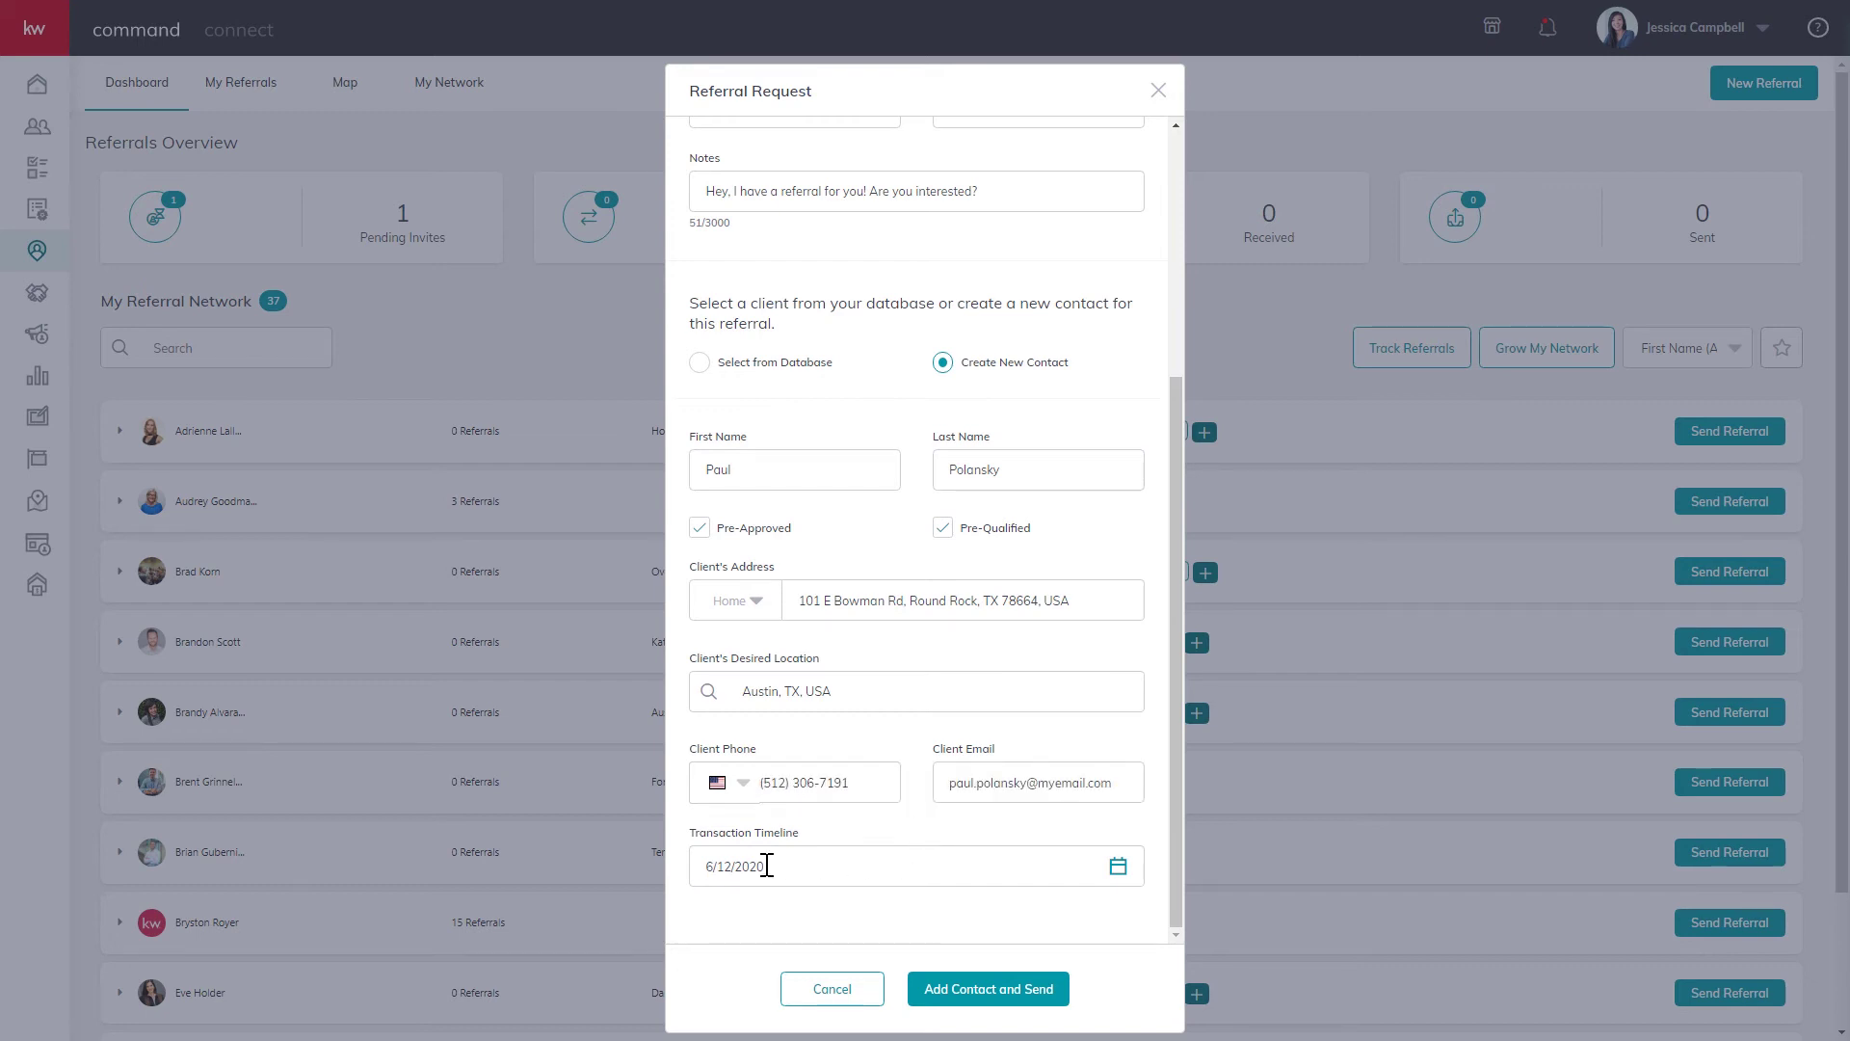
# Set the transaction timeline to August 31, 2020 and send the referral with the contact attached.
pyautogui.click(1118, 868)
pyautogui.scroll(-3, 1012, 863)
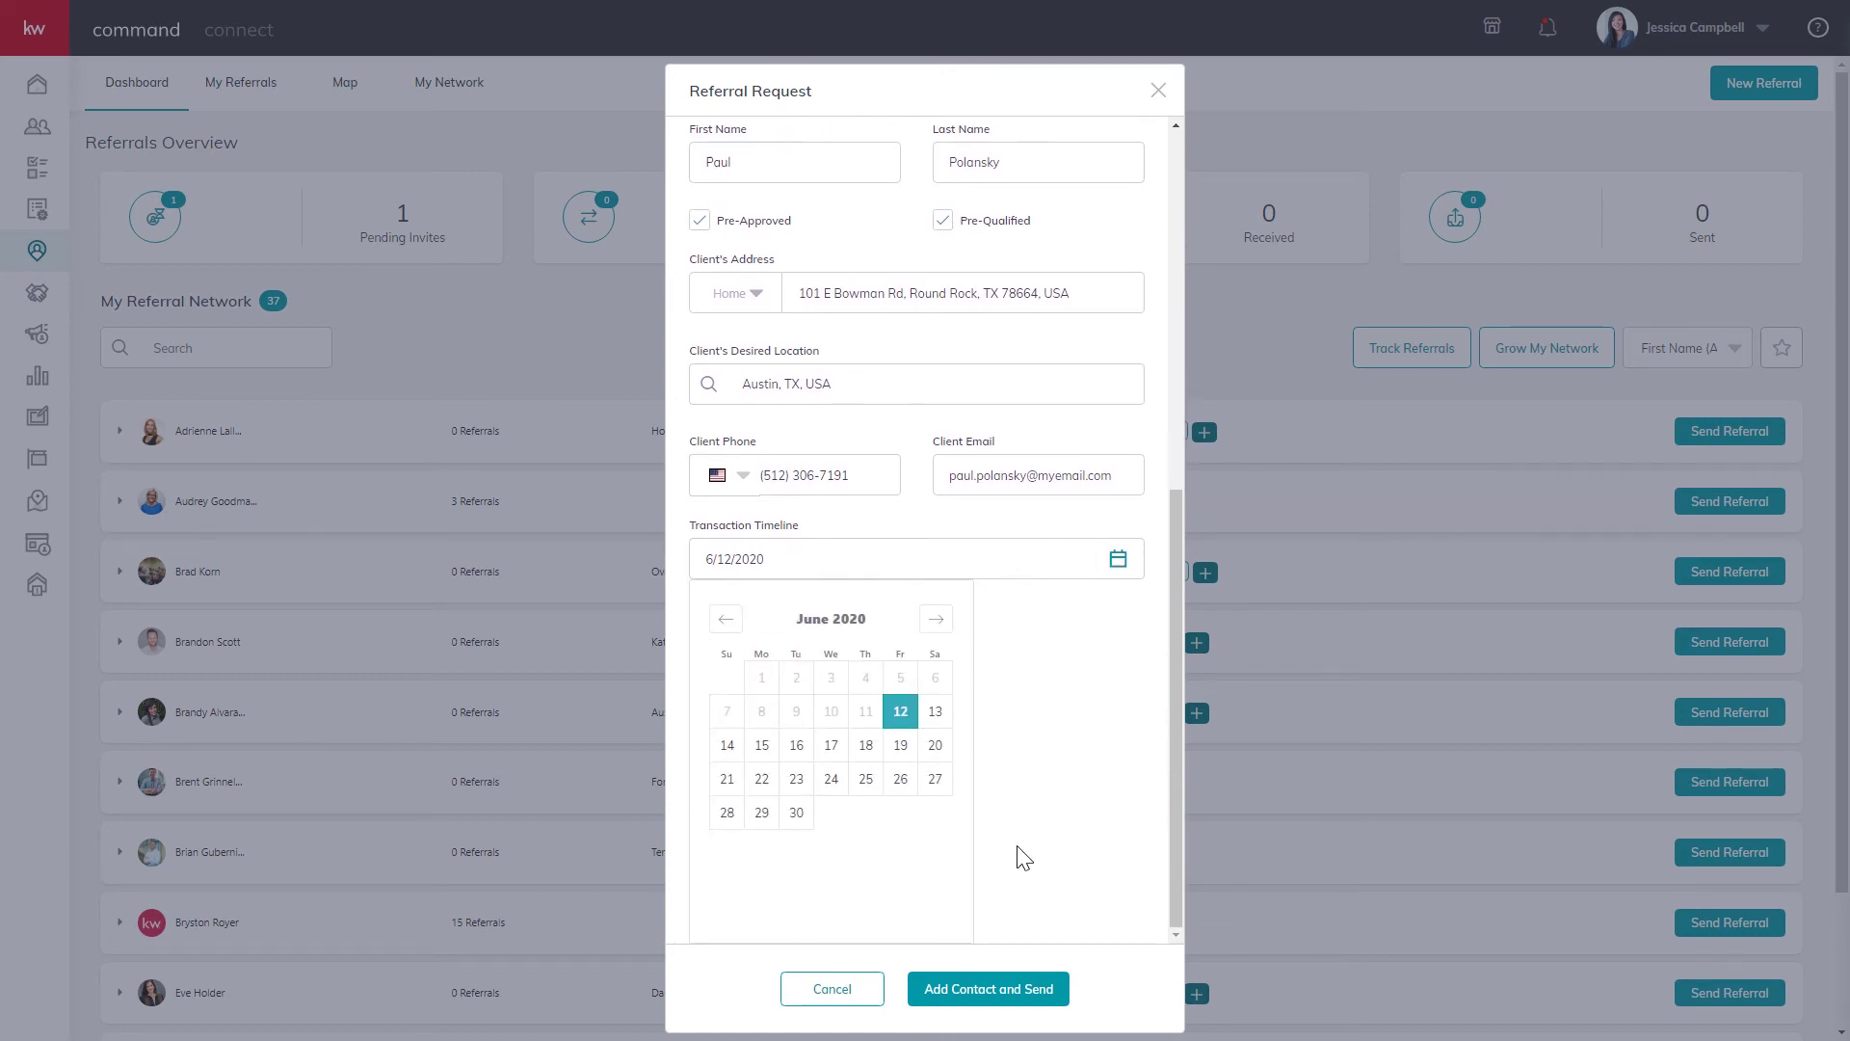
pyautogui.click(936, 620)
pyautogui.click(937, 620)
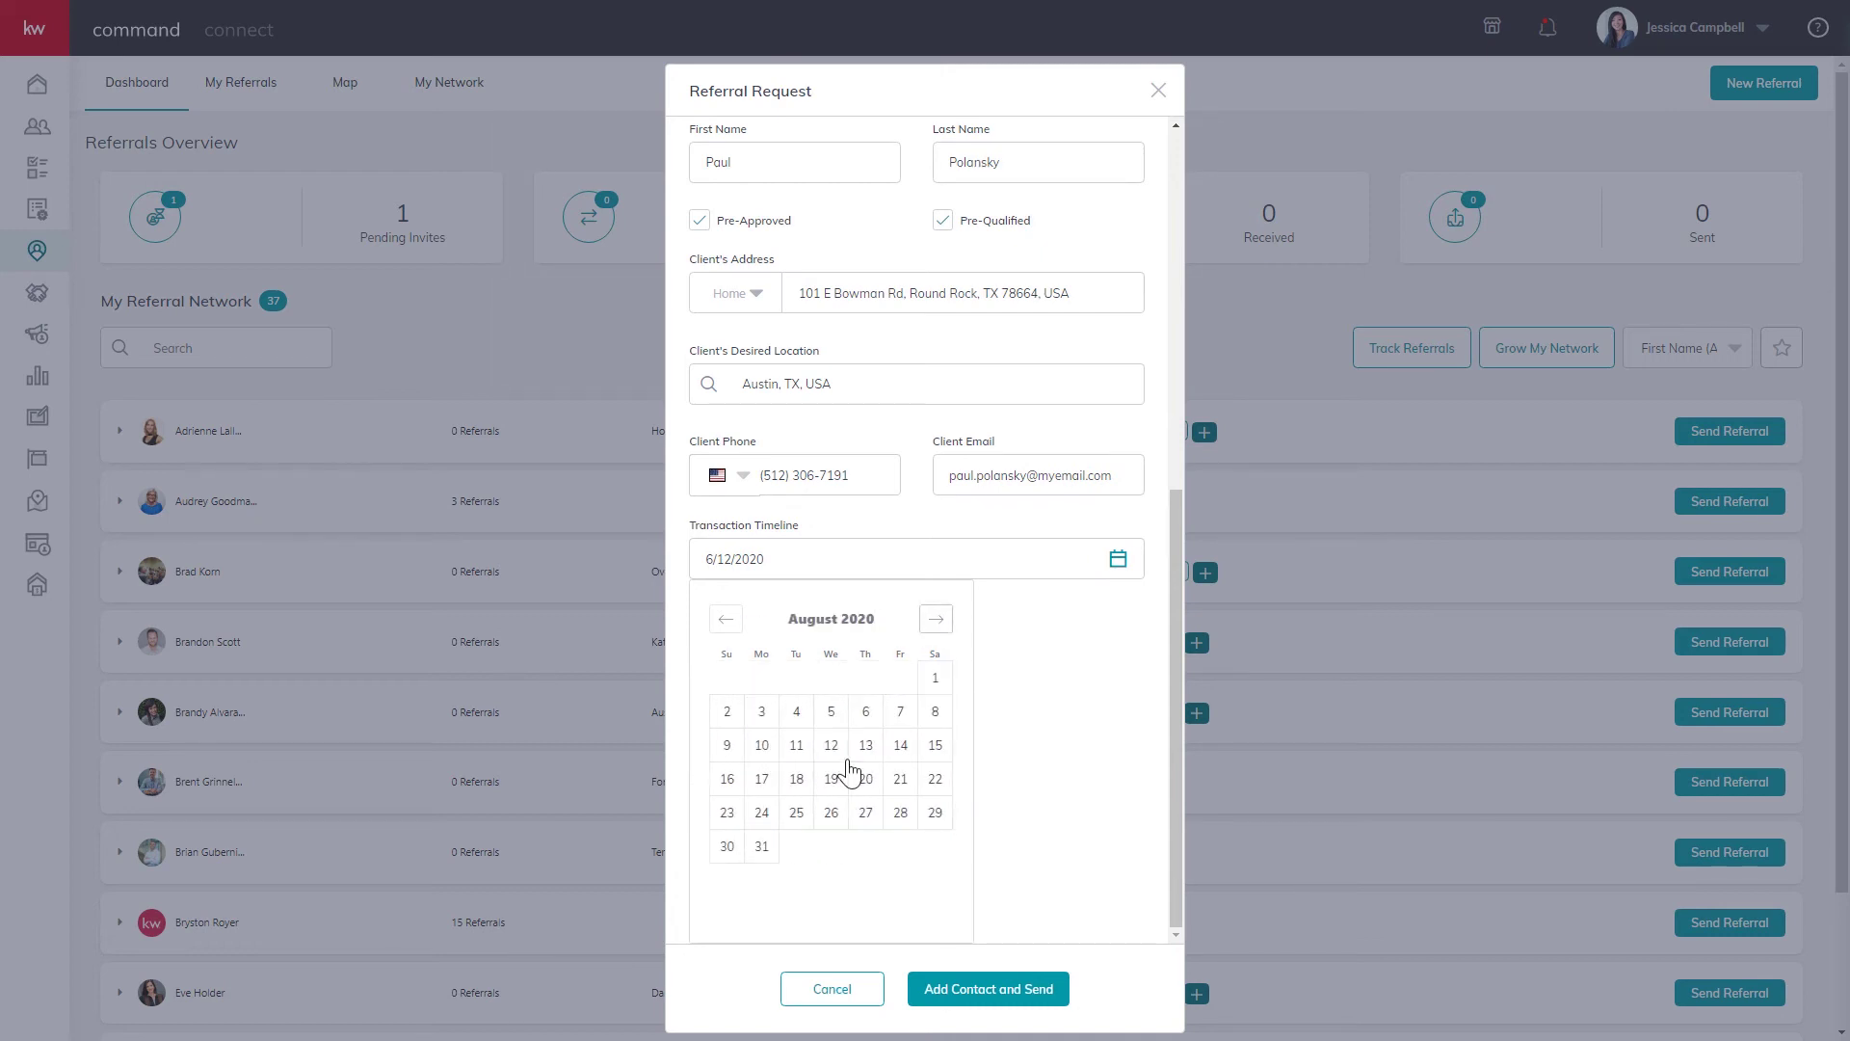
pyautogui.click(761, 847)
pyautogui.click(1033, 699)
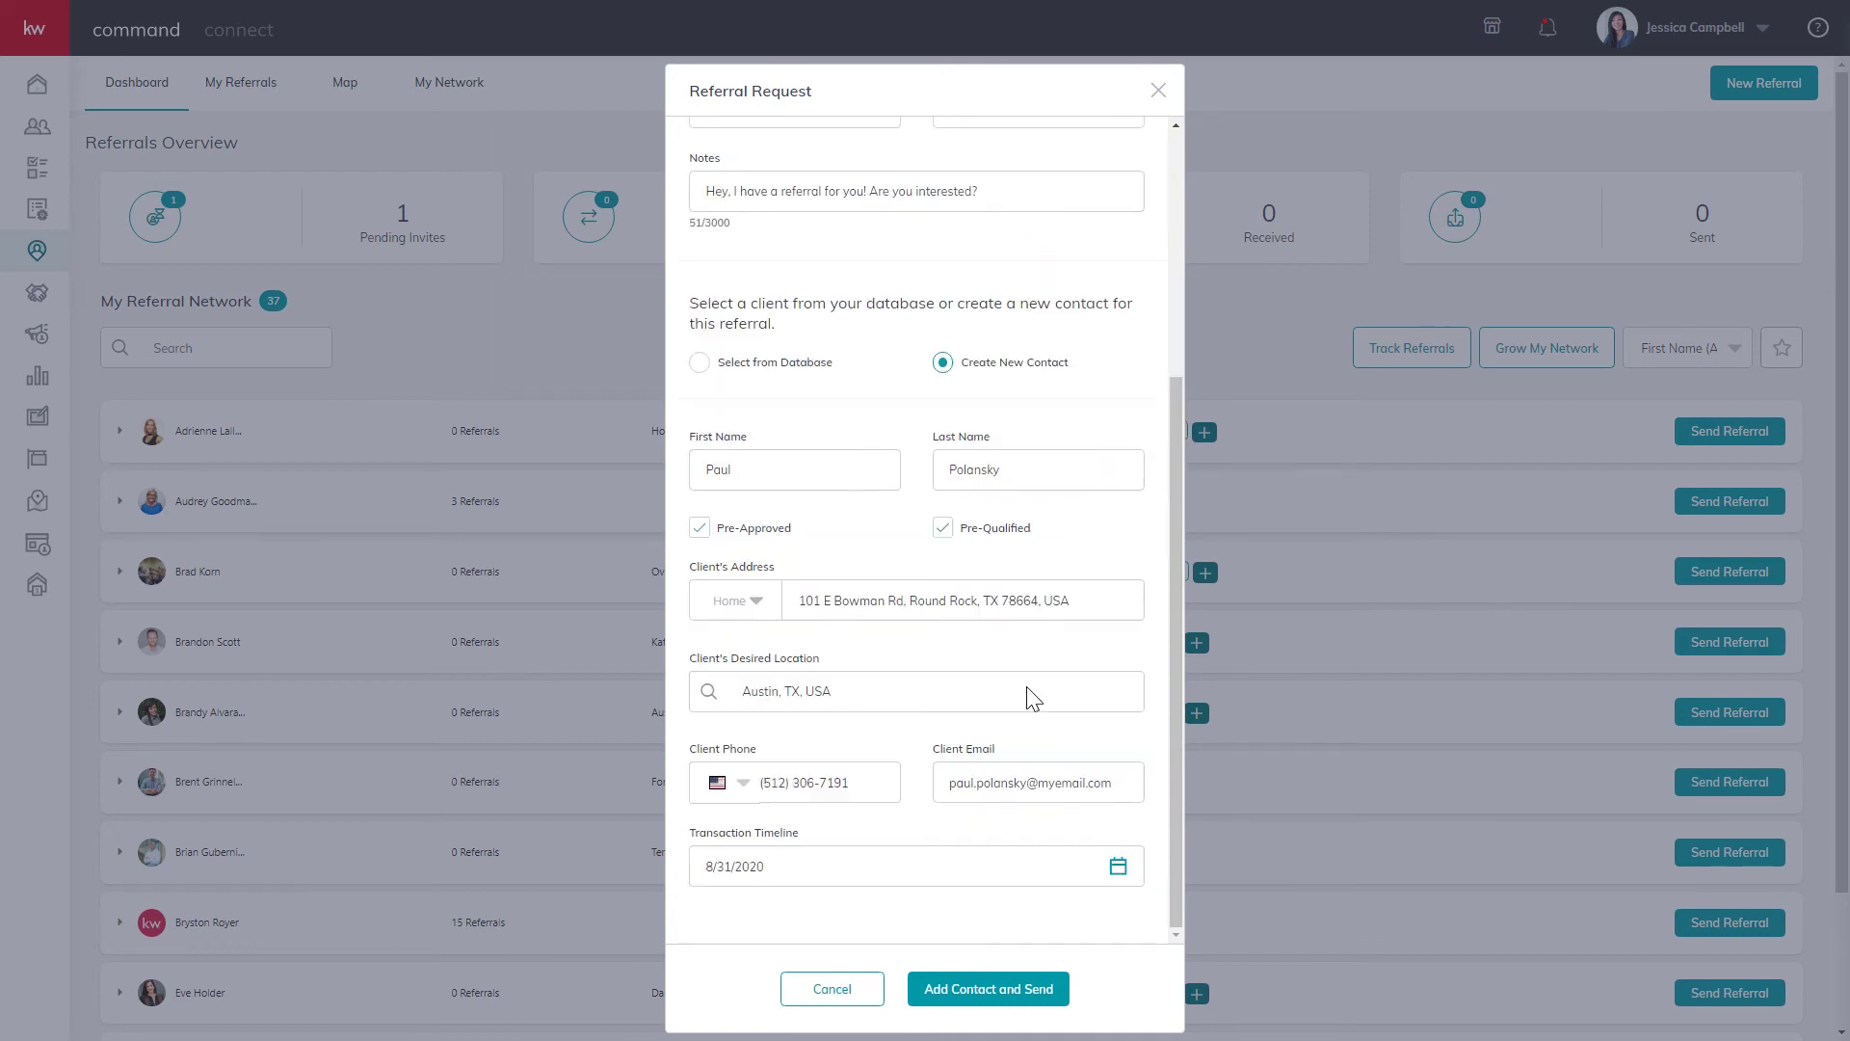
pyautogui.click(997, 1002)
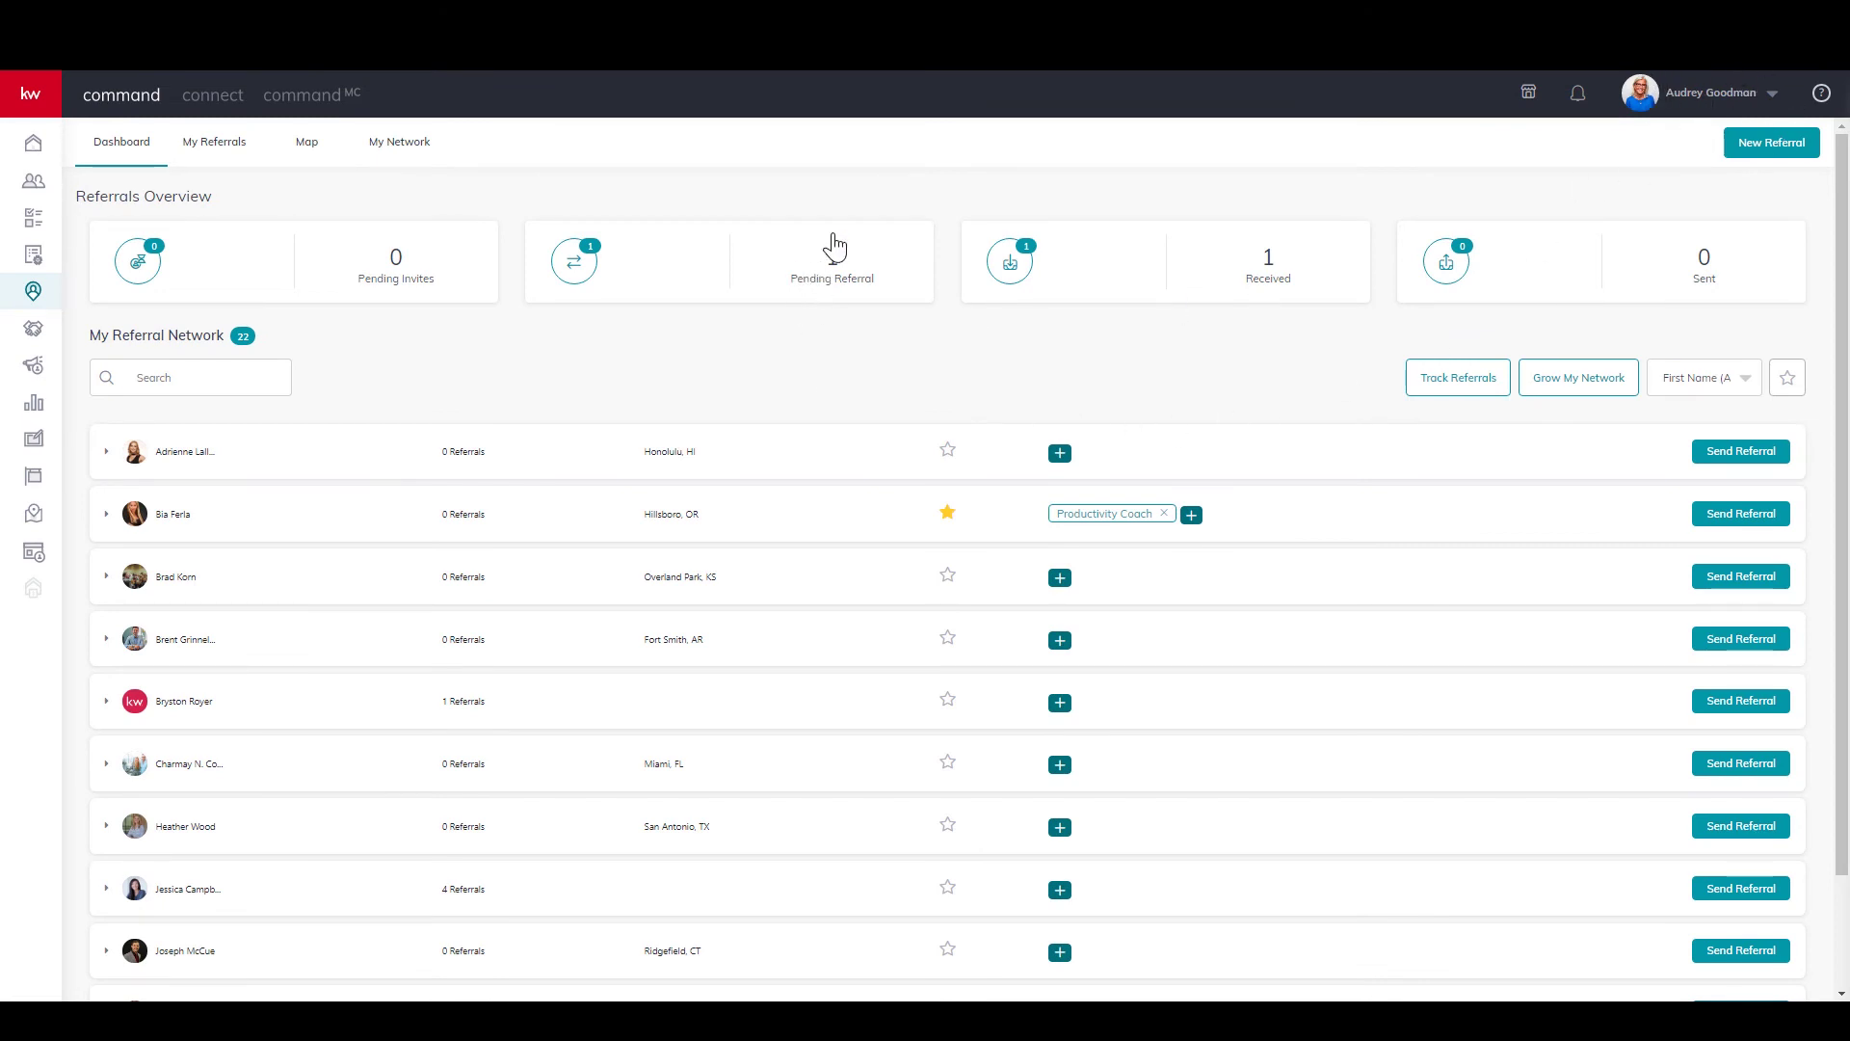
# Review the pending Austin buyer referral and its activity log.
pyautogui.click(821, 288)
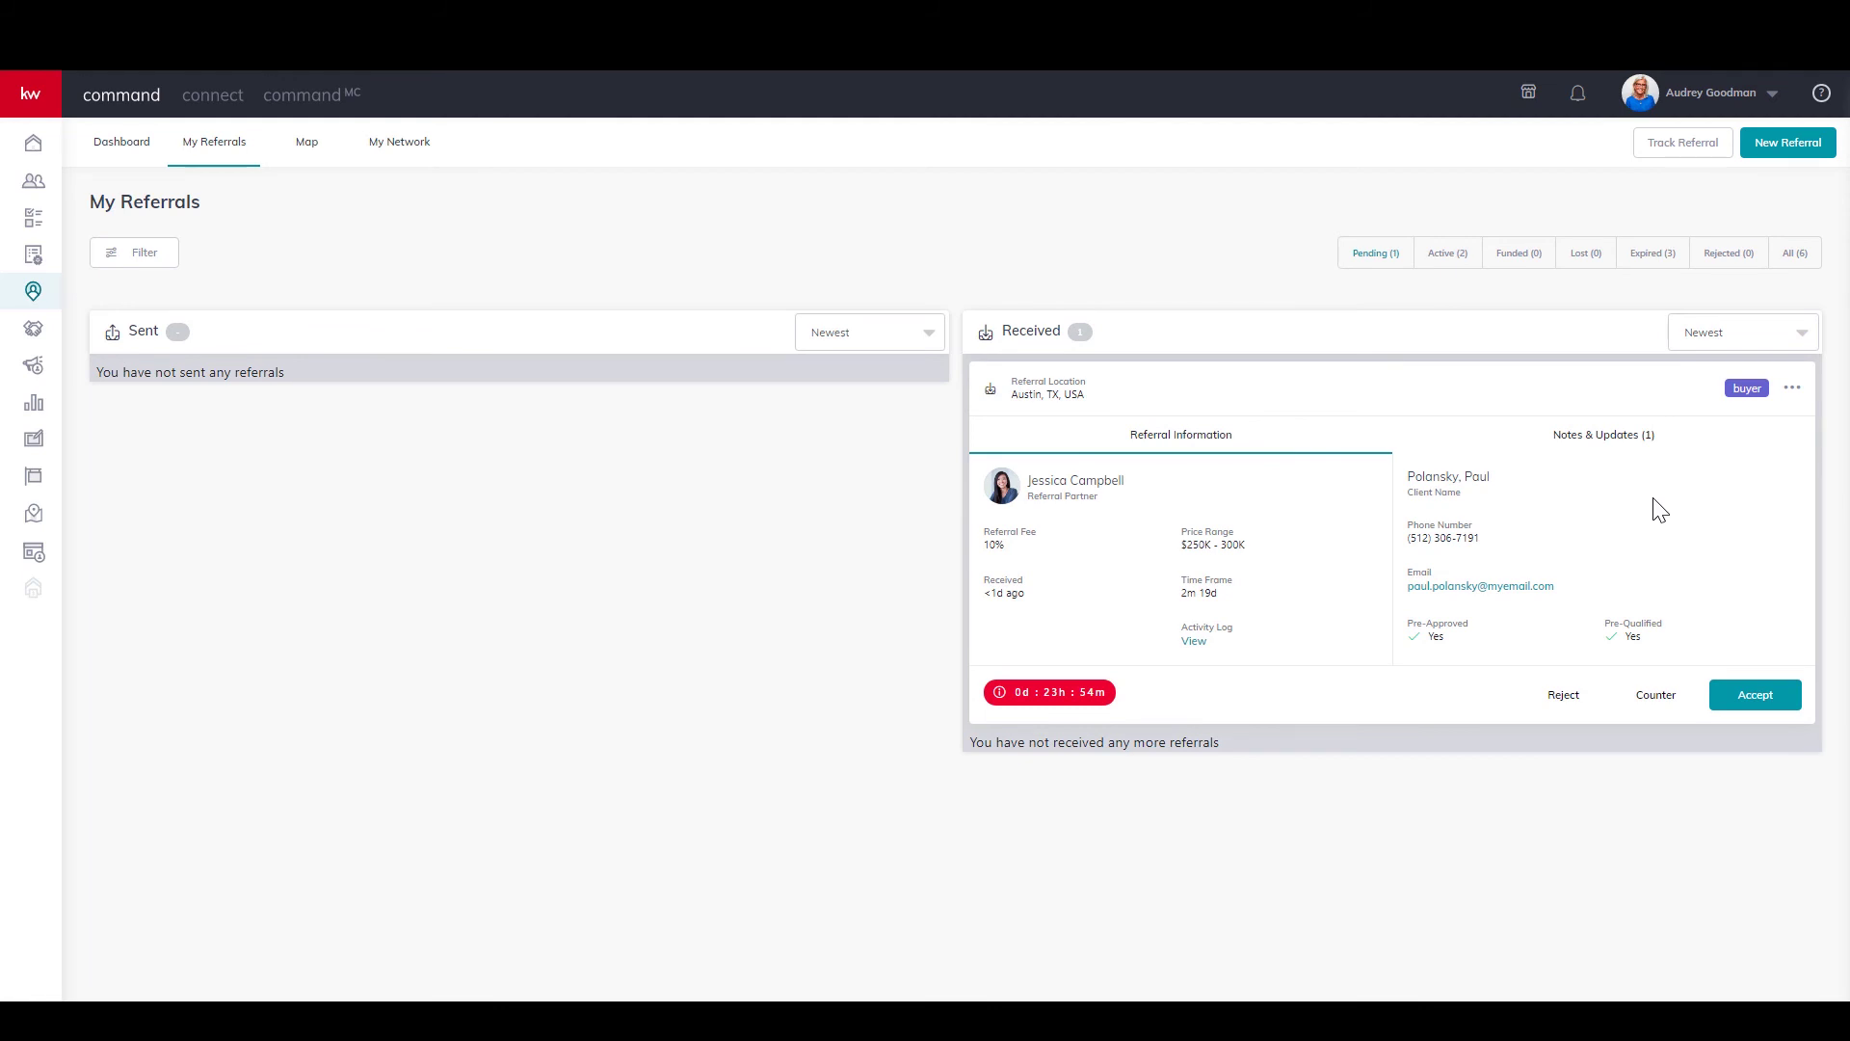
pyautogui.click(1194, 642)
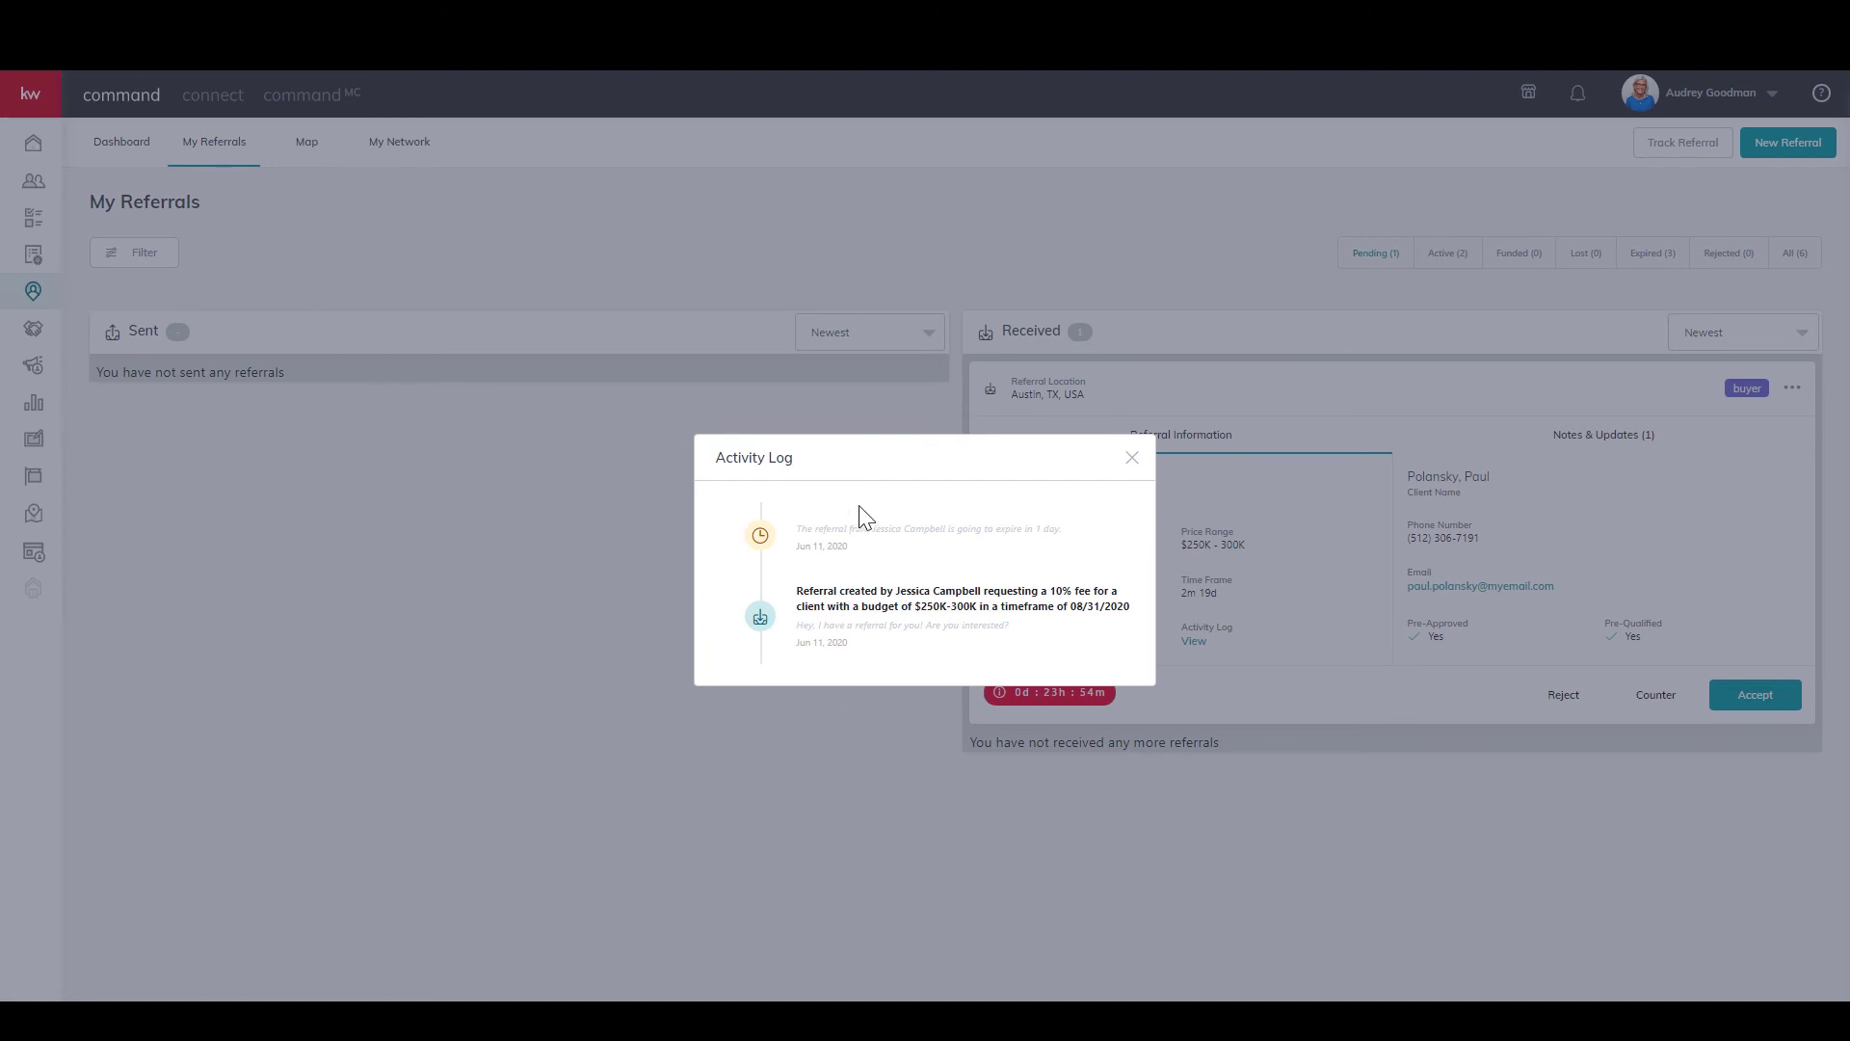
pyautogui.click(1132, 458)
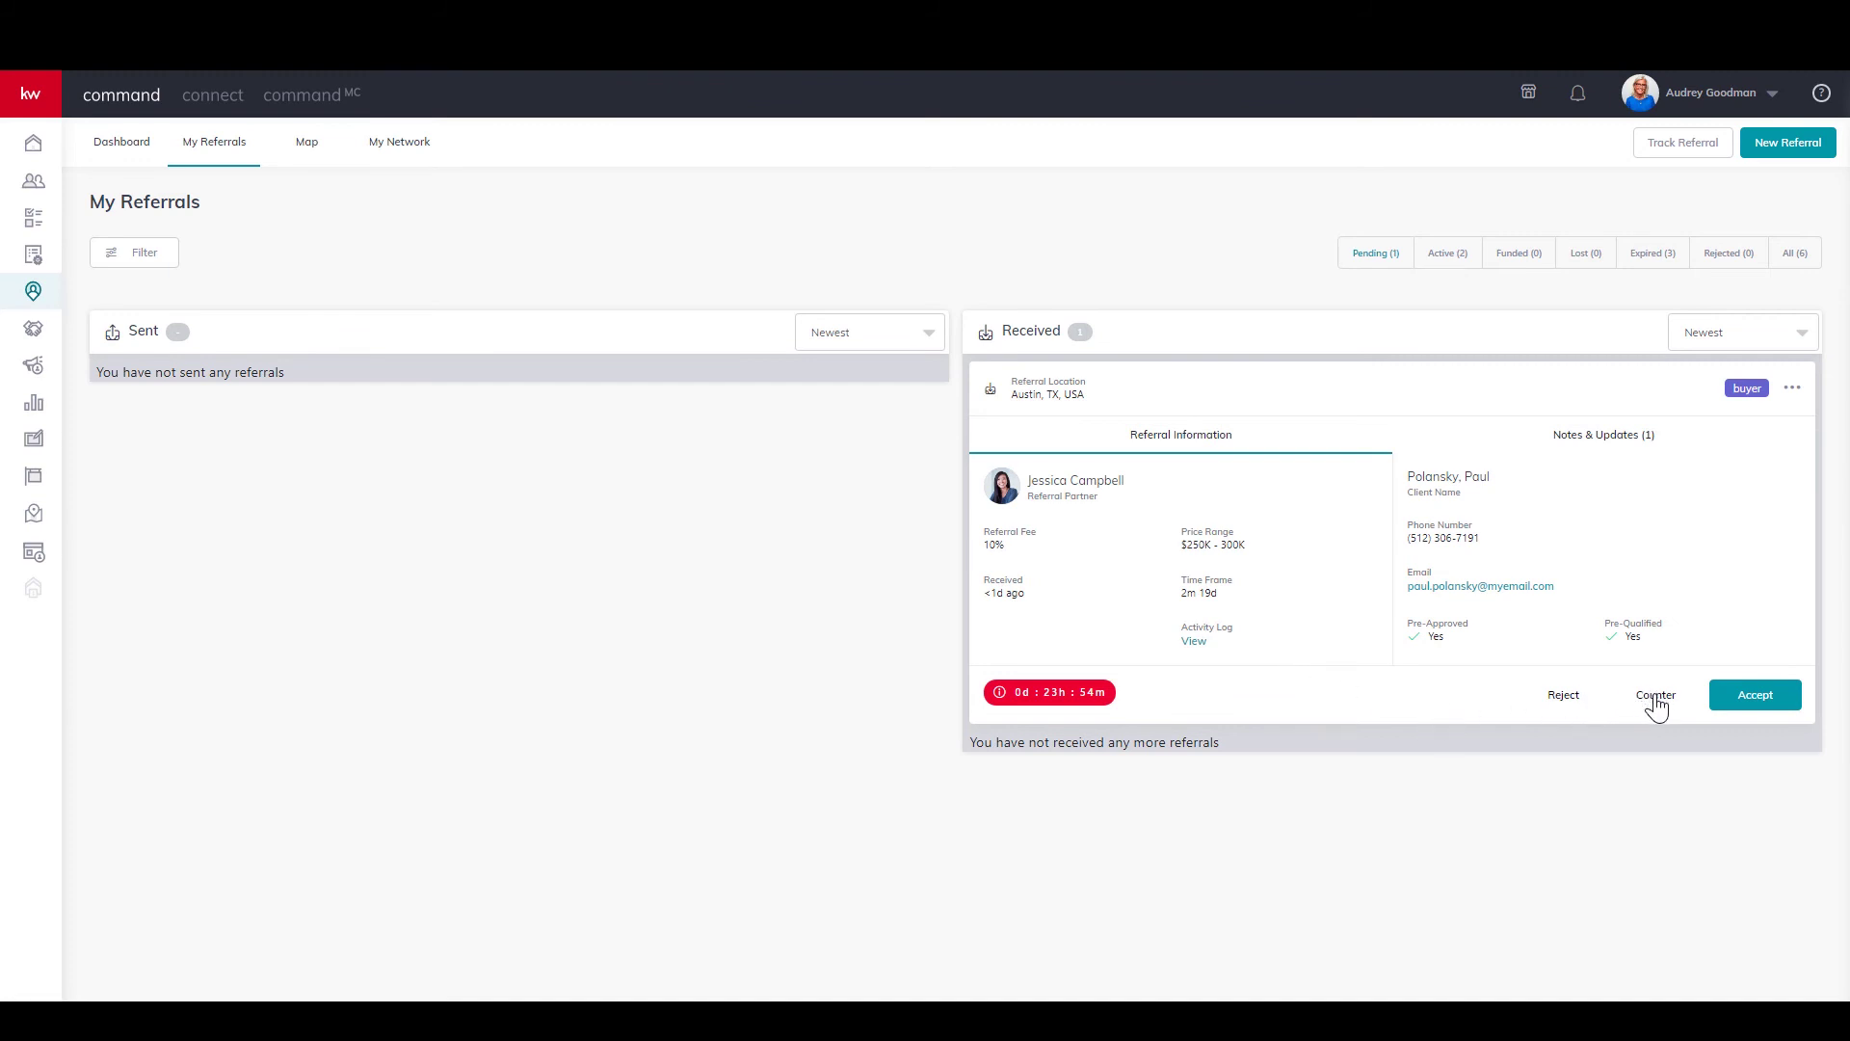
# Accept the referral with a short message to the referring agent.
pyautogui.click(1756, 695)
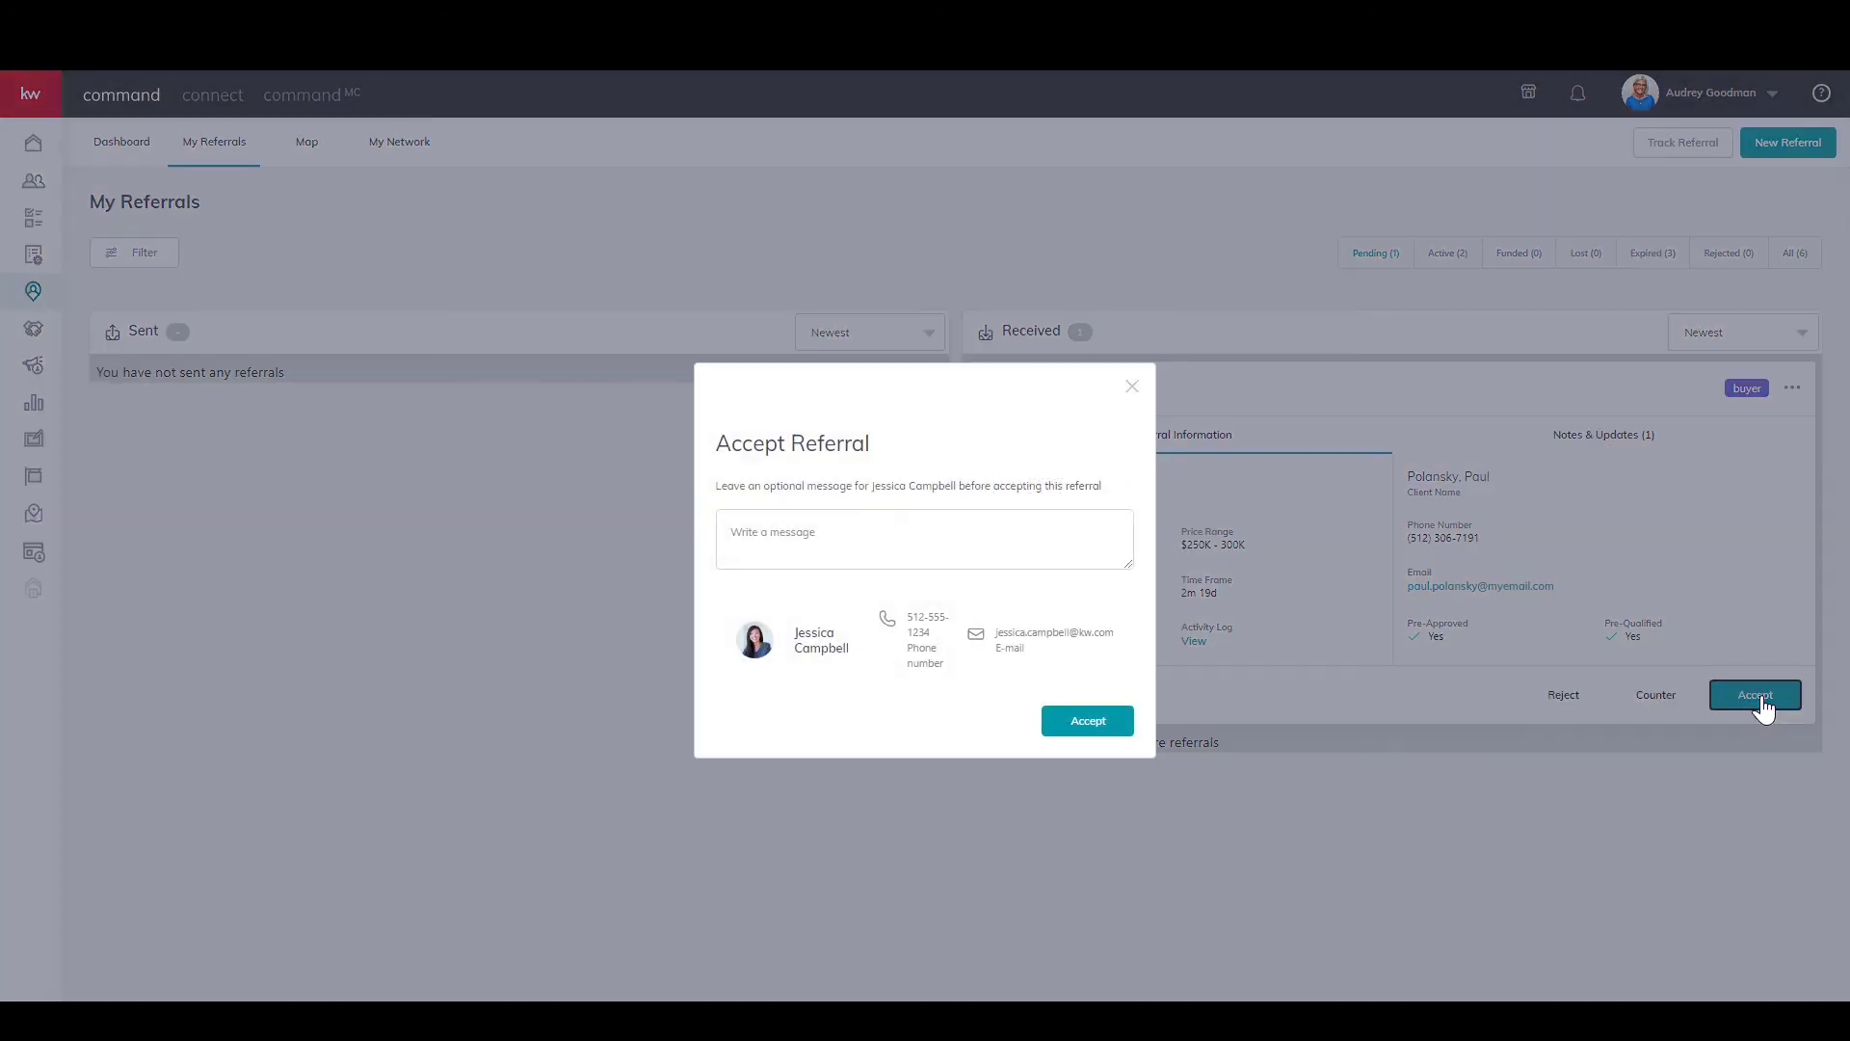
pyautogui.click(860, 526)
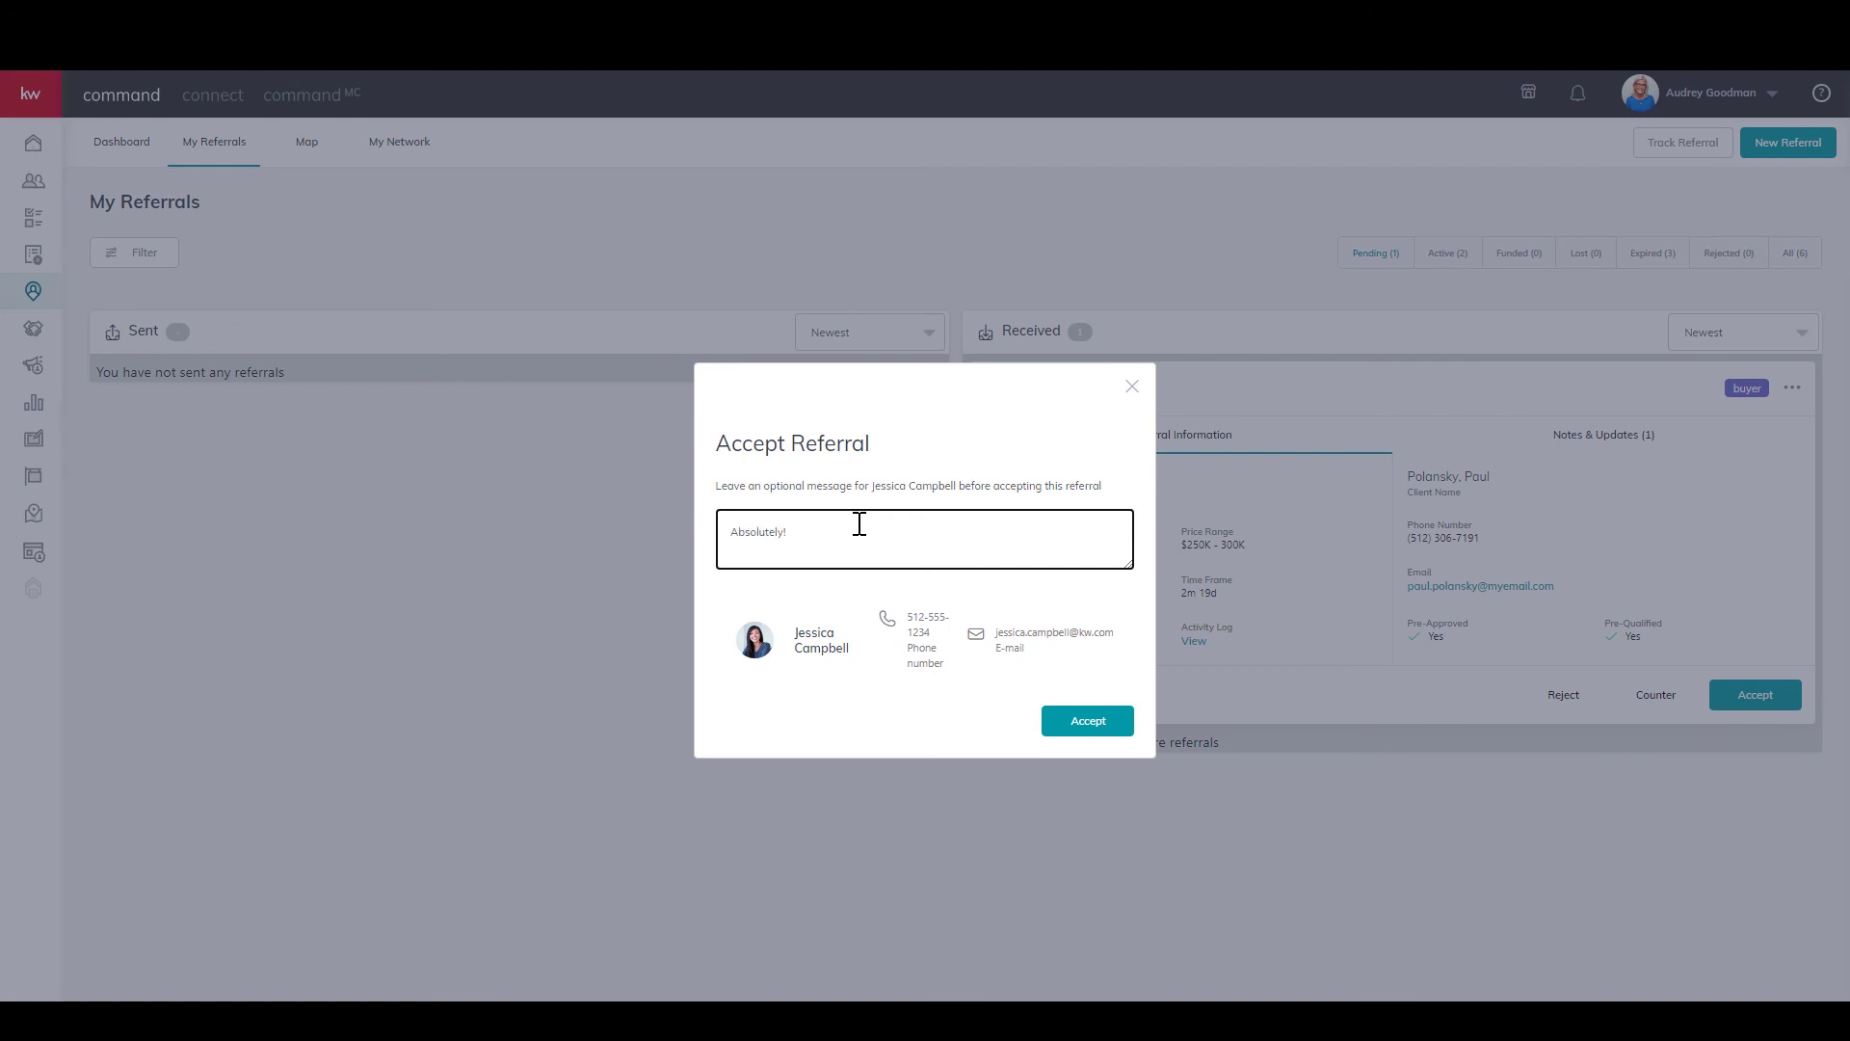
pyautogui.click(1088, 731)
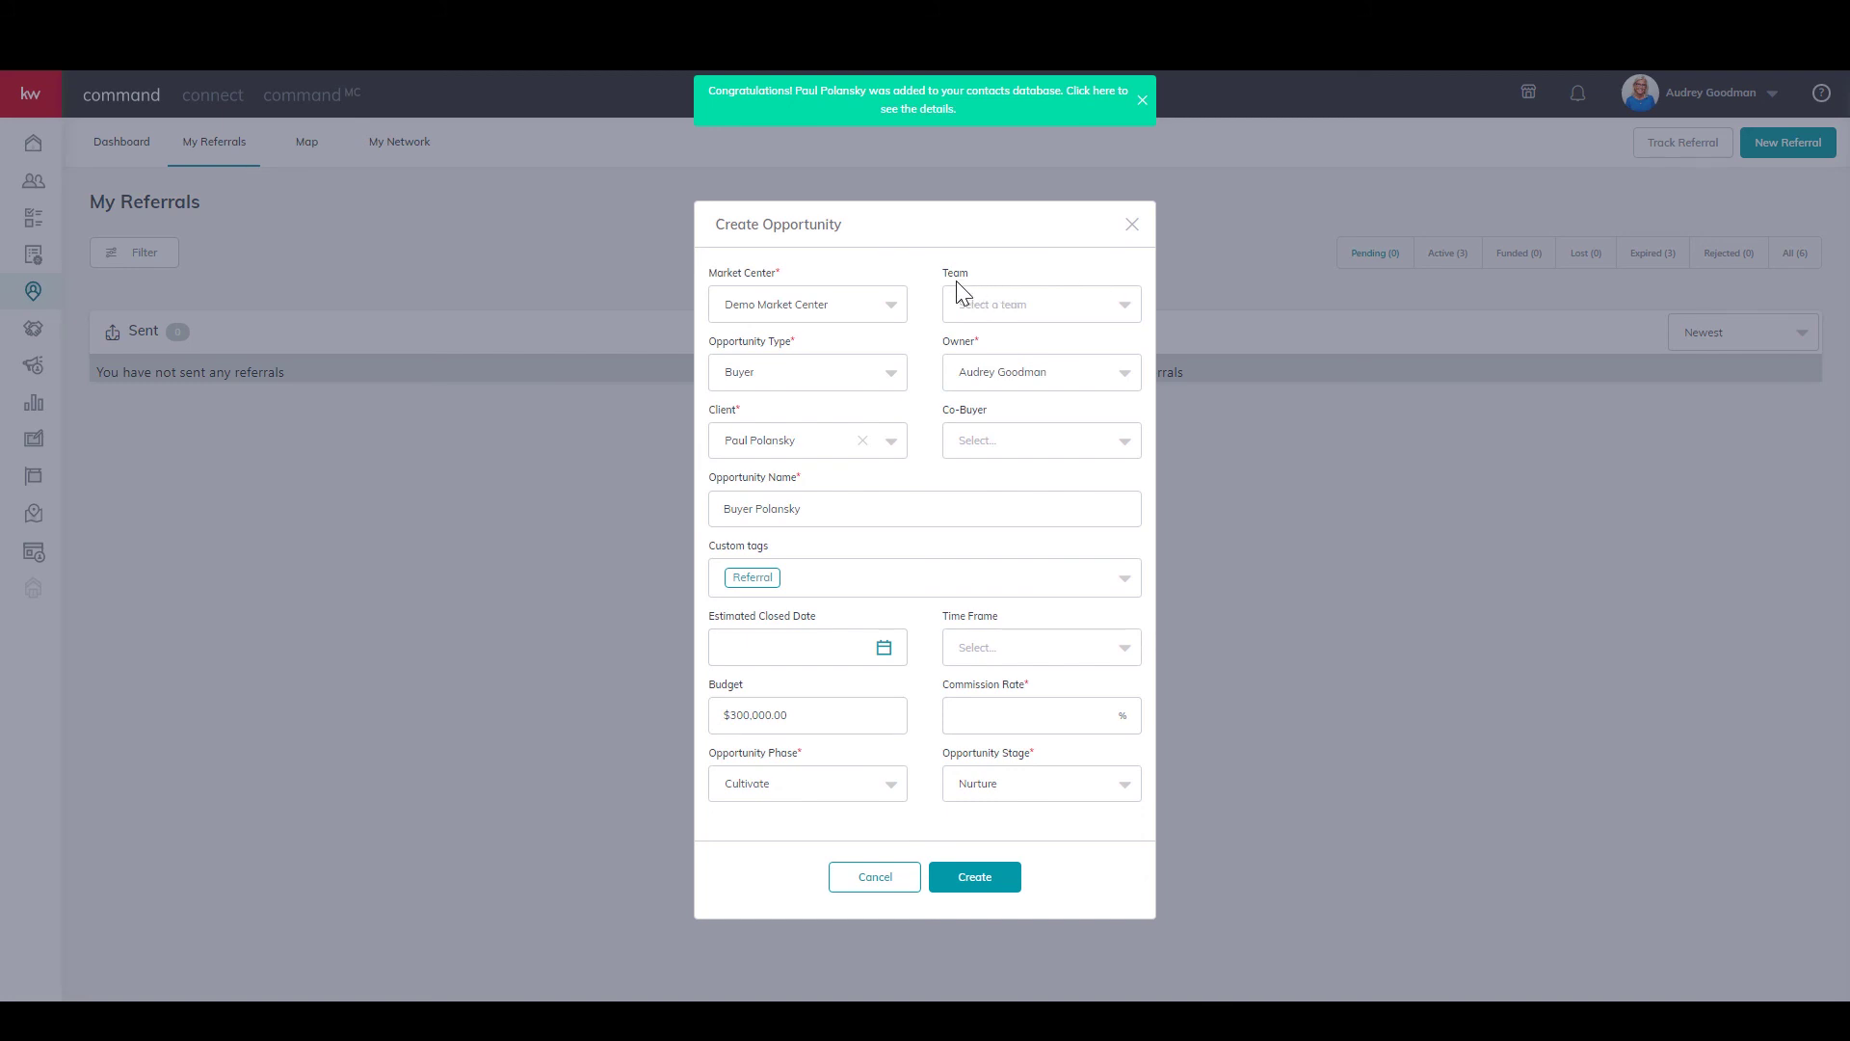
# Create the buyer opportunity for the client with a 3% commission rate.
pyautogui.click(1017, 714)
pyautogui.write('3')
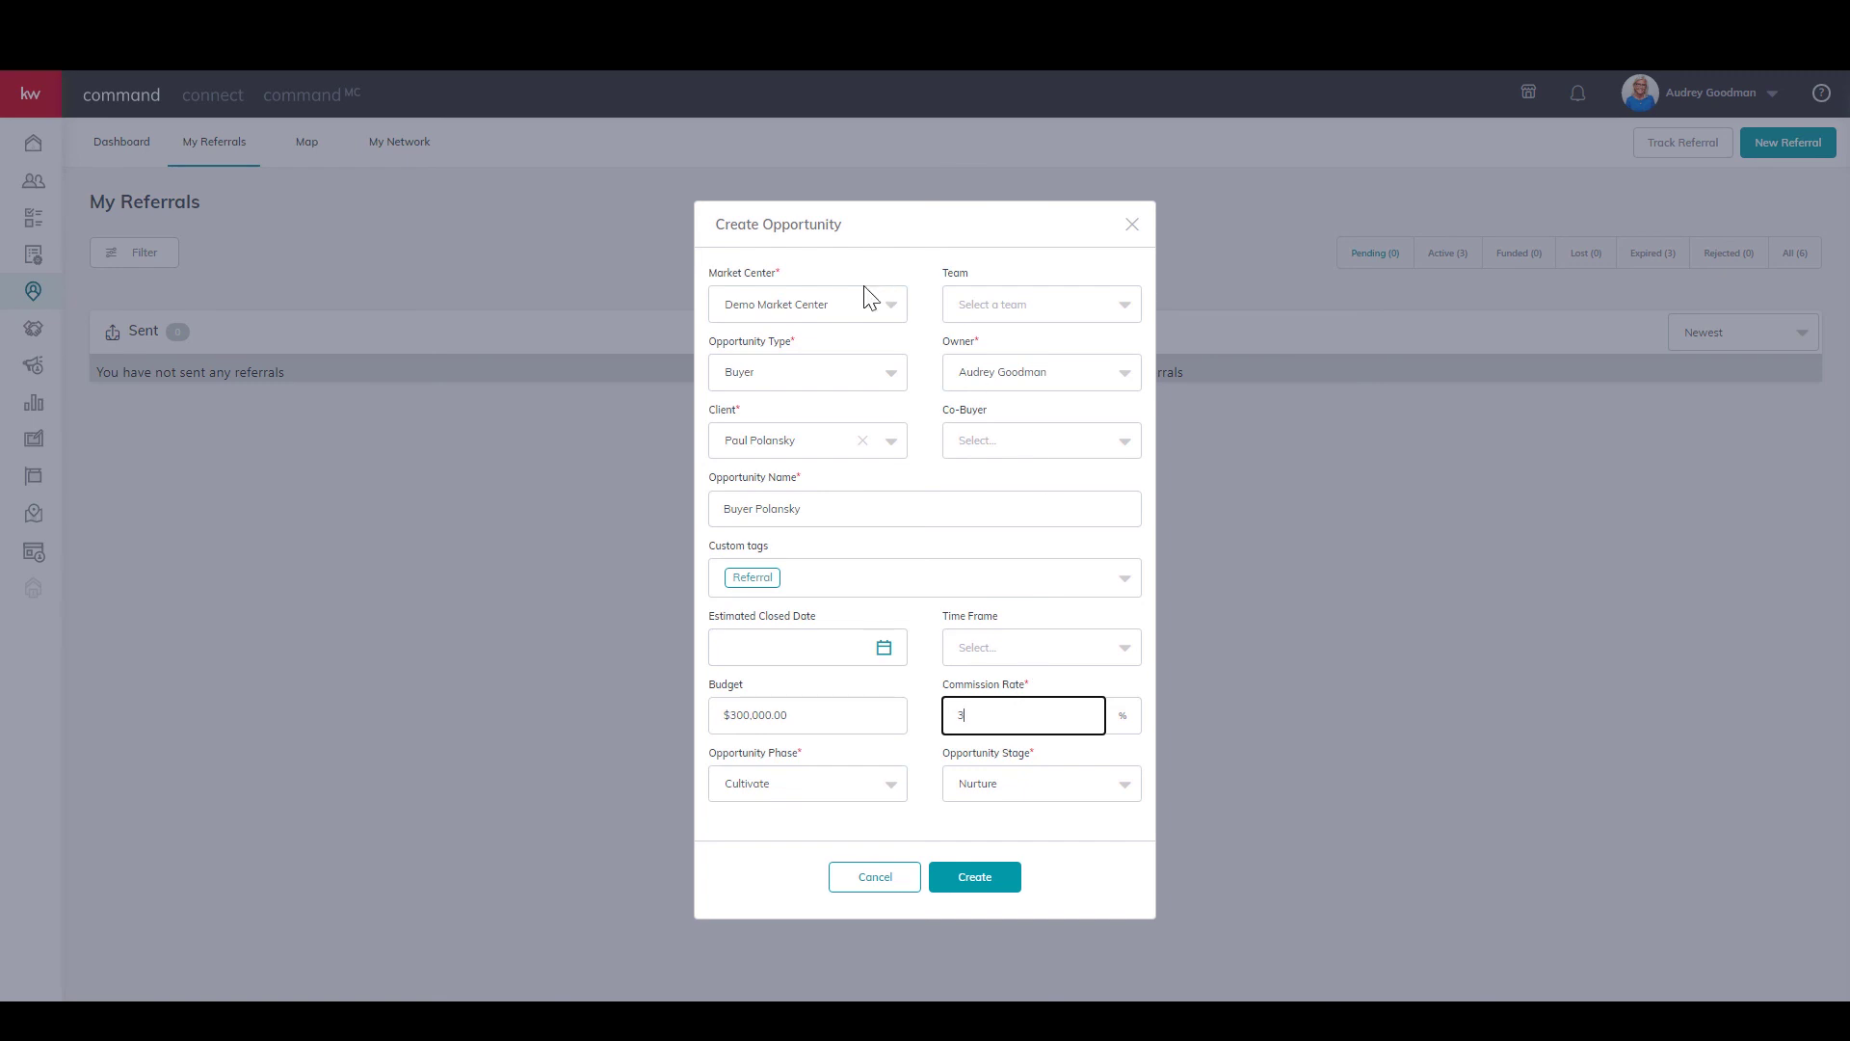
pyautogui.click(991, 881)
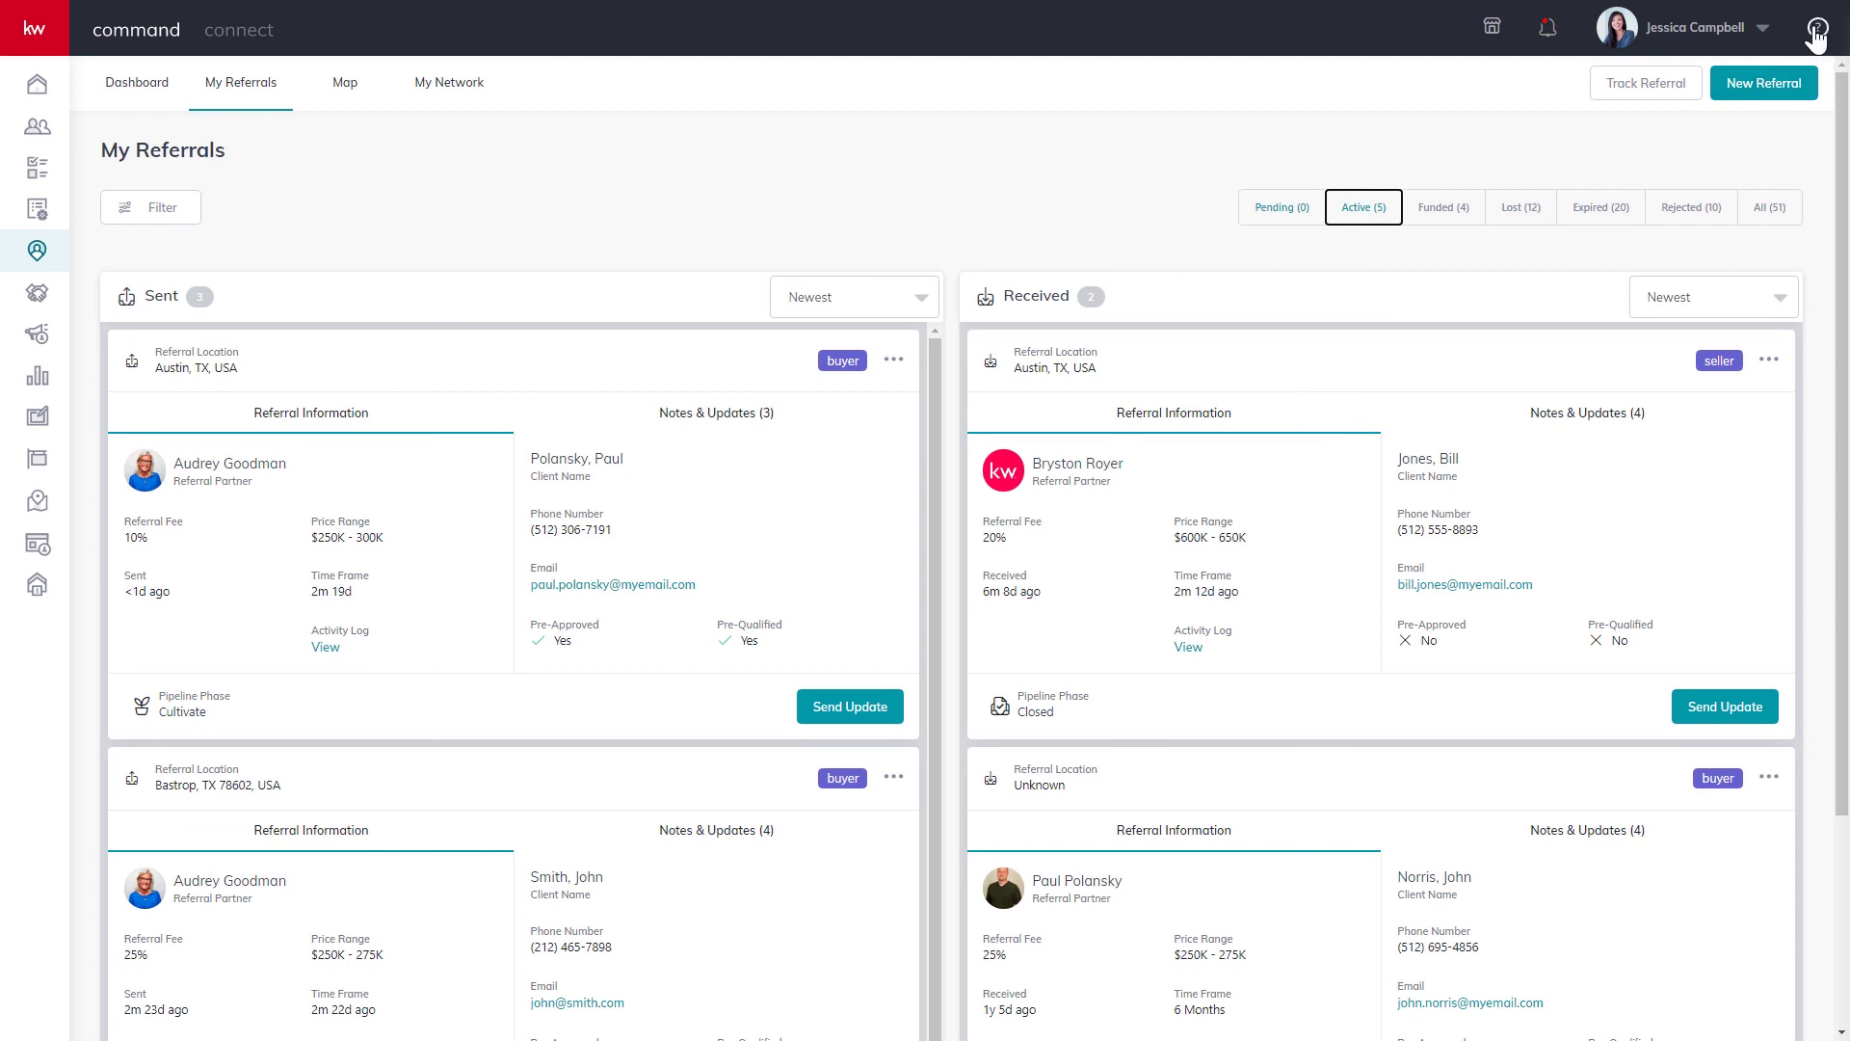
# Show the Keller Williams University help articles from the header help menu.
pyautogui.click(1818, 29)
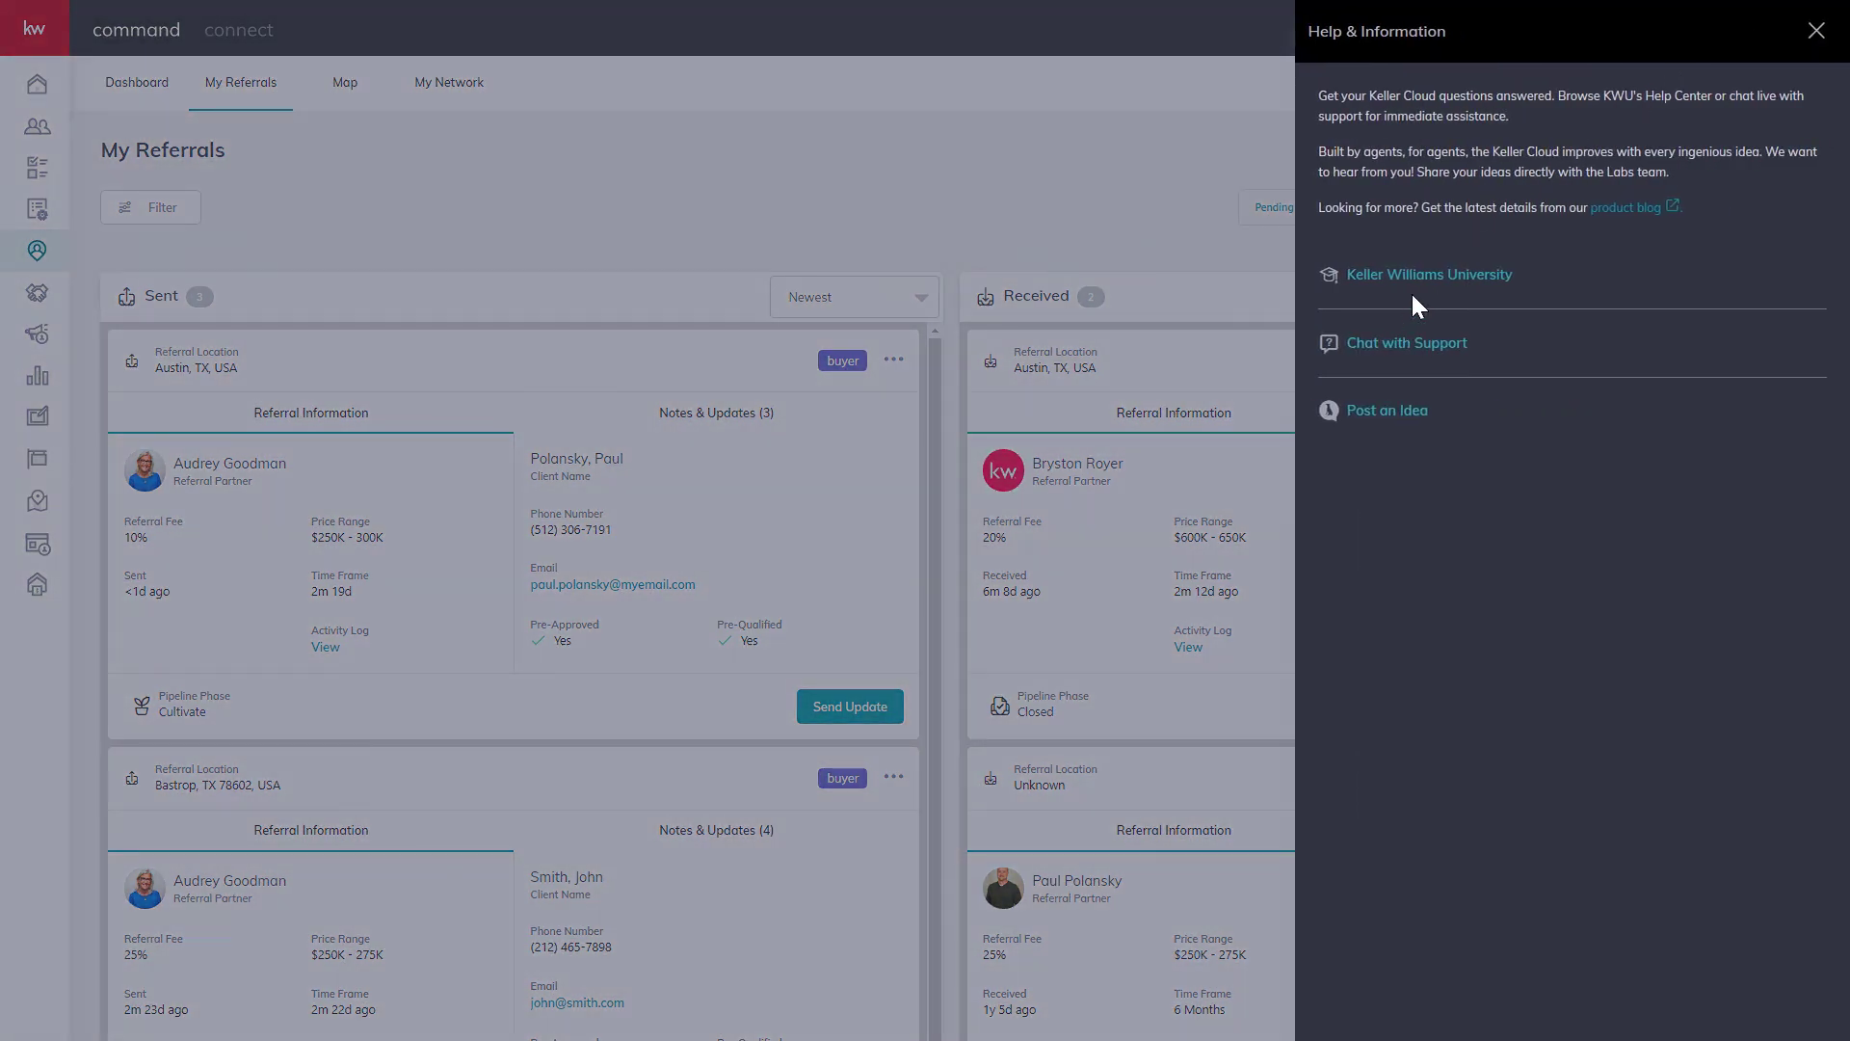
pyautogui.click(1407, 281)
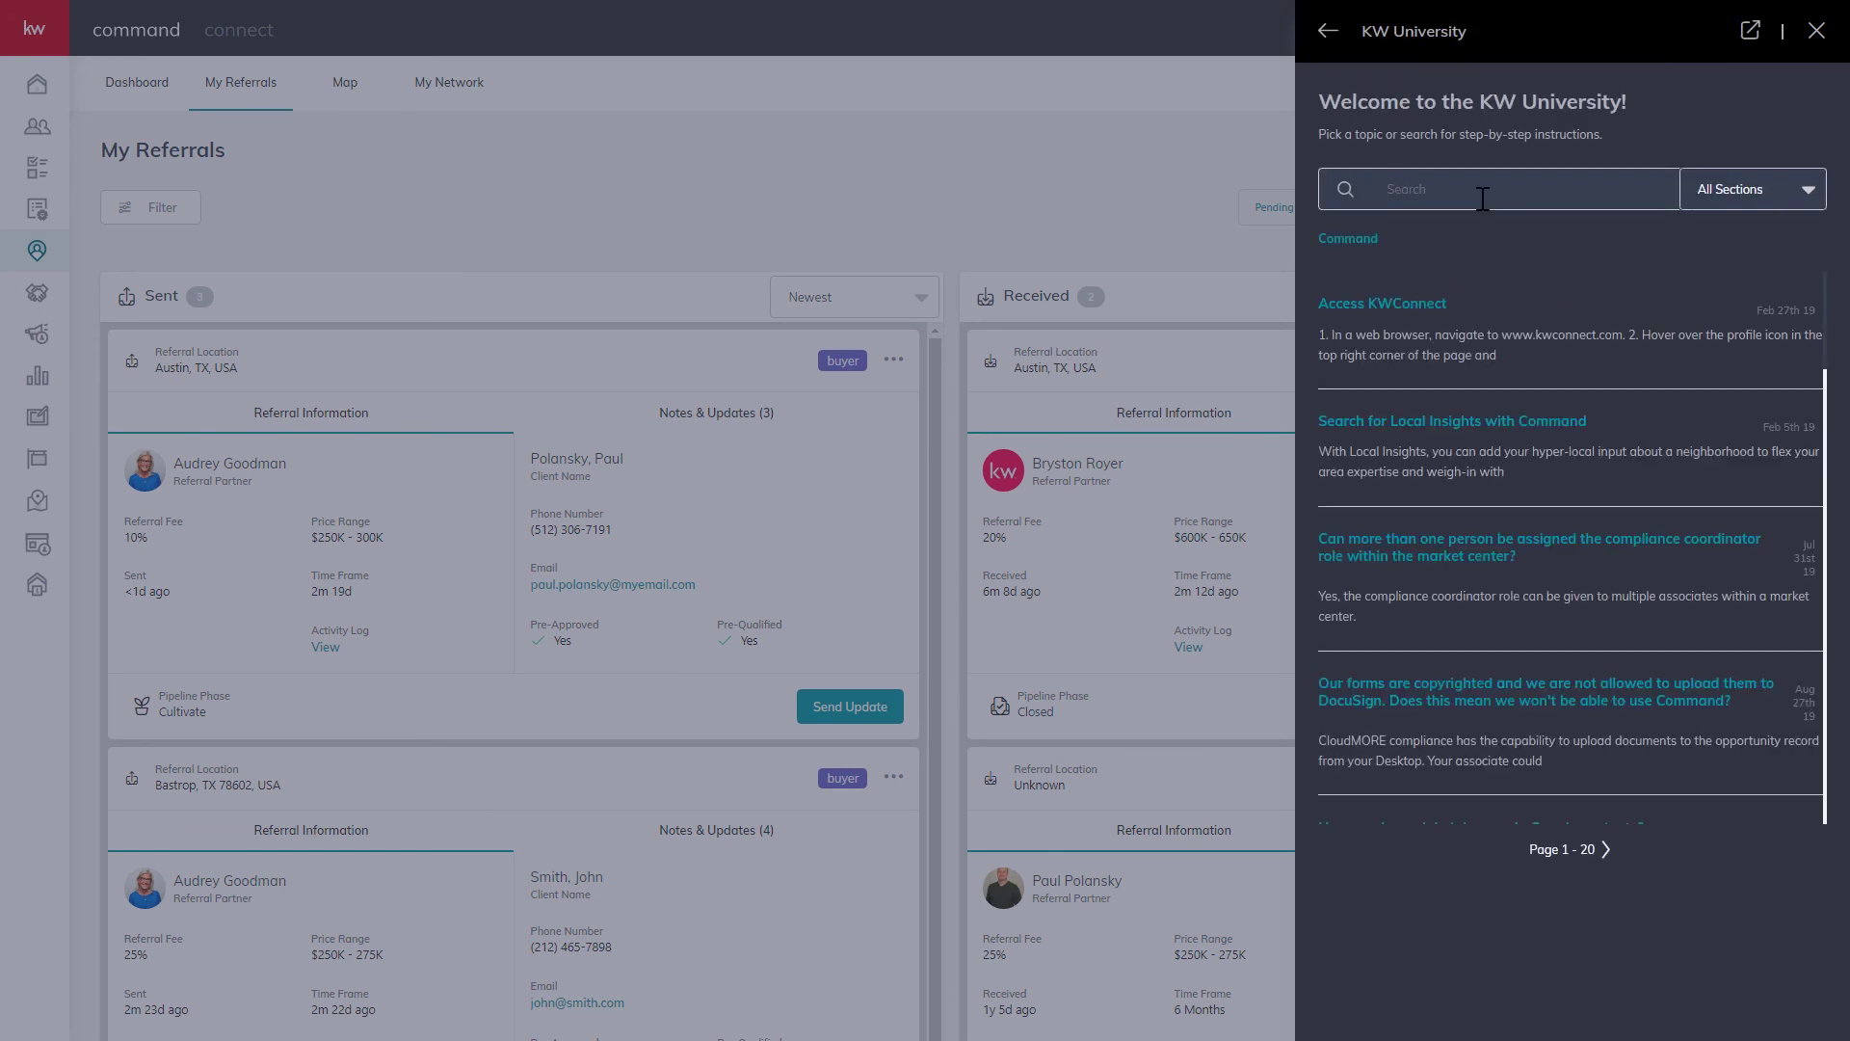